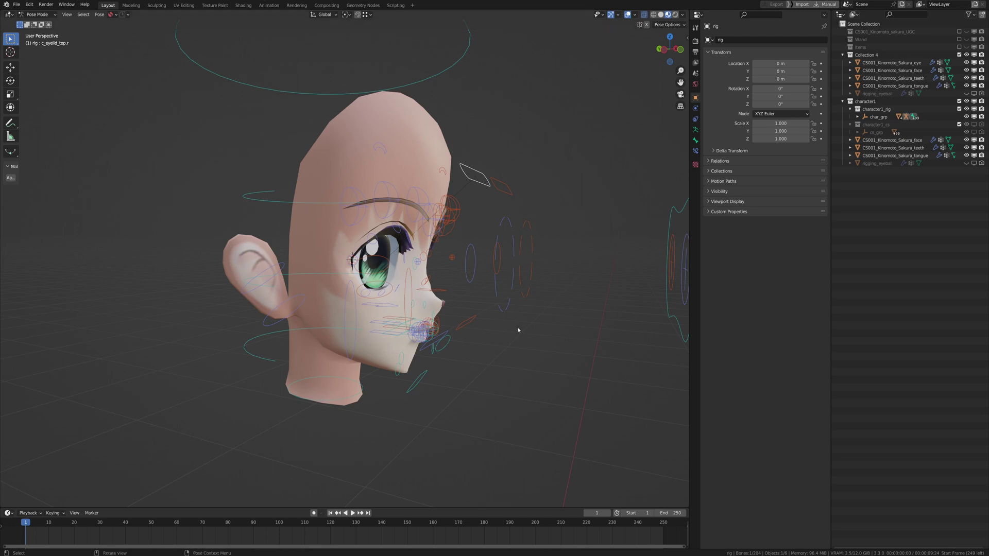
Try moving the right upper eyelid control c_eyelid_top.r downward to test how the eyelid closes.
middle_drag(518, 331, 499, 332)
scroll(498, 327, up, 1)
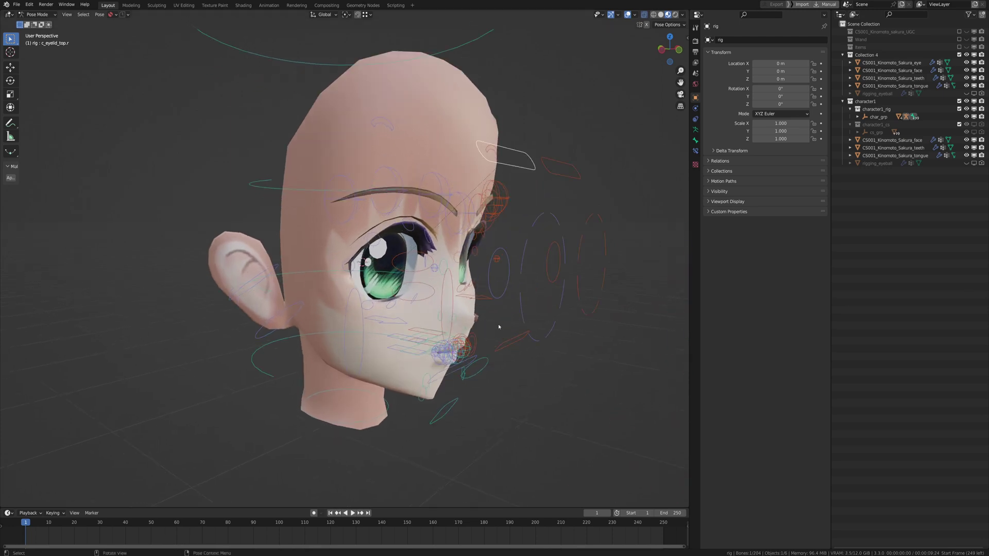
middle_drag(419, 246, 456, 250)
key(g)
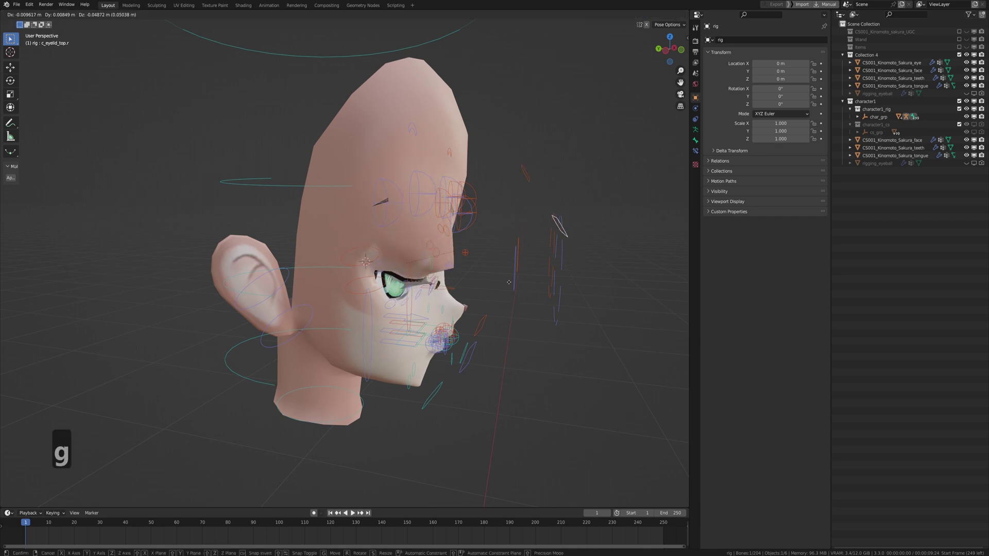
right_click(514, 246)
middle_drag(517, 247, 504, 244)
key(g)
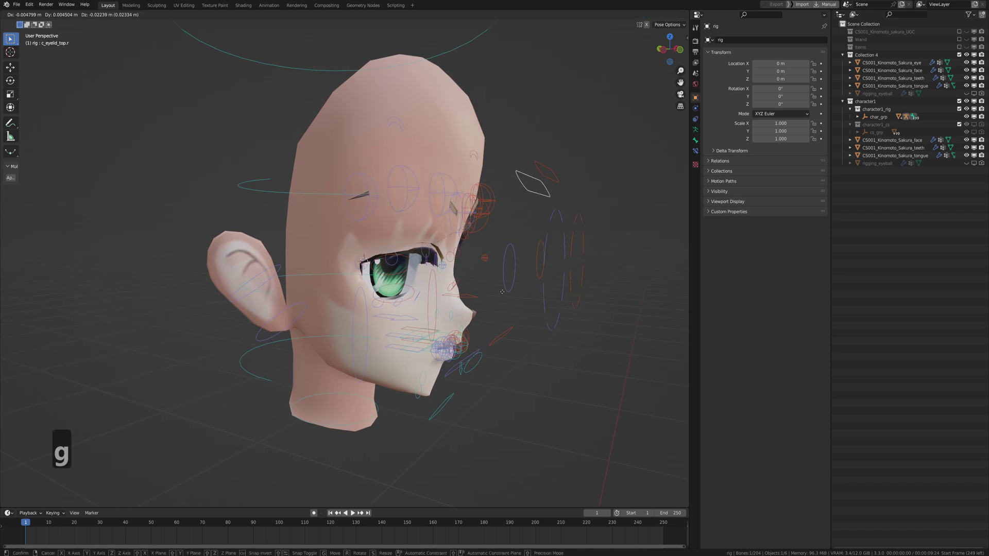
right_click(550, 303)
mouse_move(489, 293)
middle_down()
mouse_move(448, 287)
mouse_move(479, 291)
middle_up()
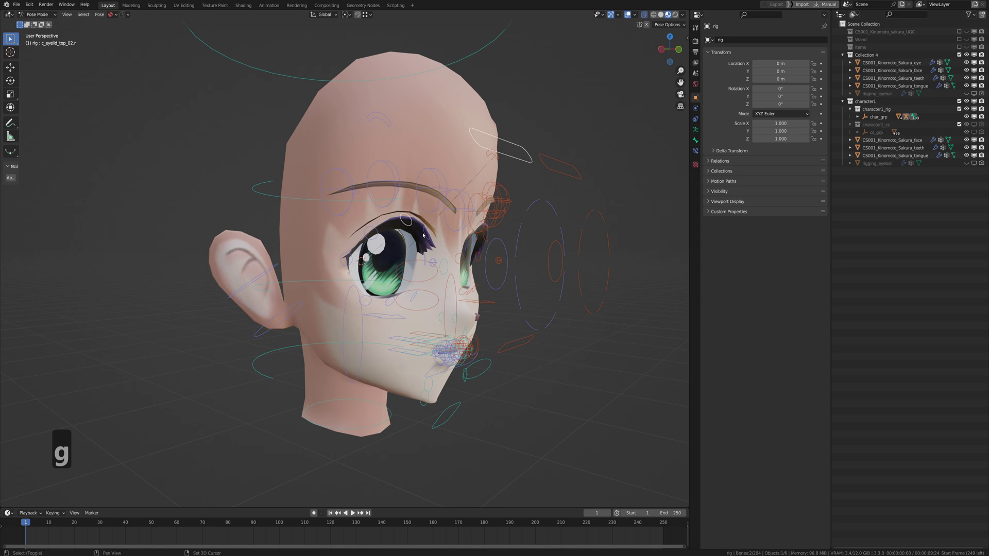
Try moving the right upper eyelid control and its small lid controls together along the Z axis.
shift+click(373, 238)
key(g)
key(z)
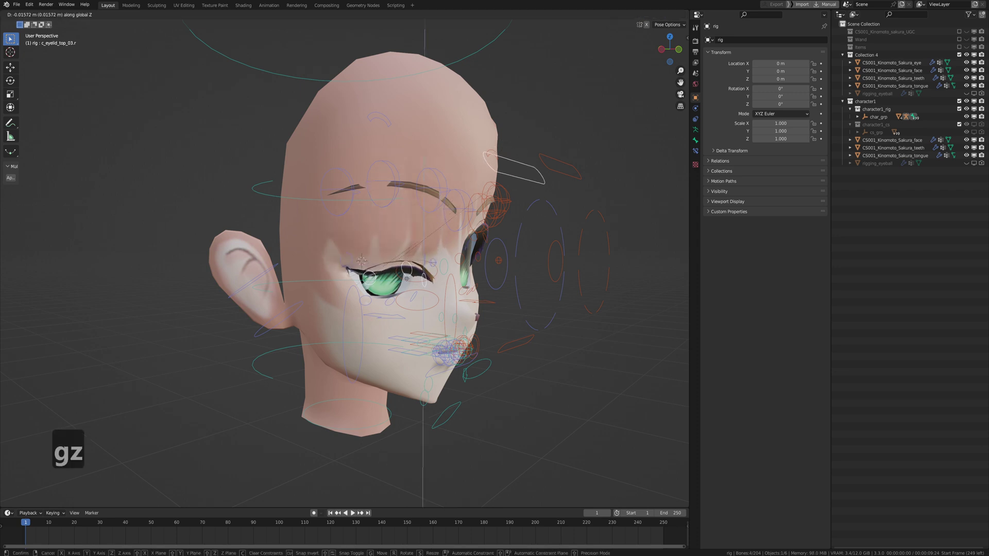
key(Escape)
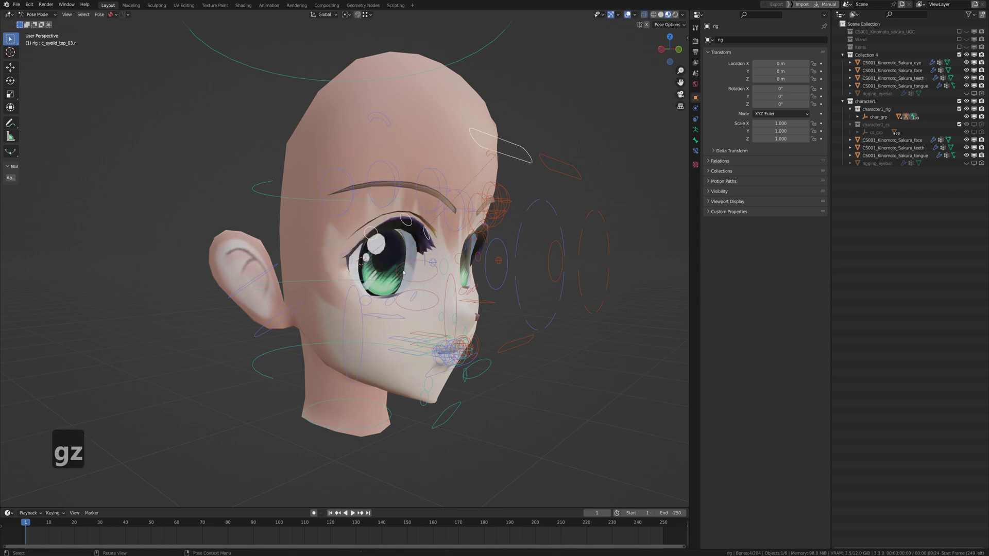
mouse_move(507, 242)
middle_down()
mouse_move(526, 241)
mouse_move(521, 248)
middle_up()
scroll(526, 241, down, 2)
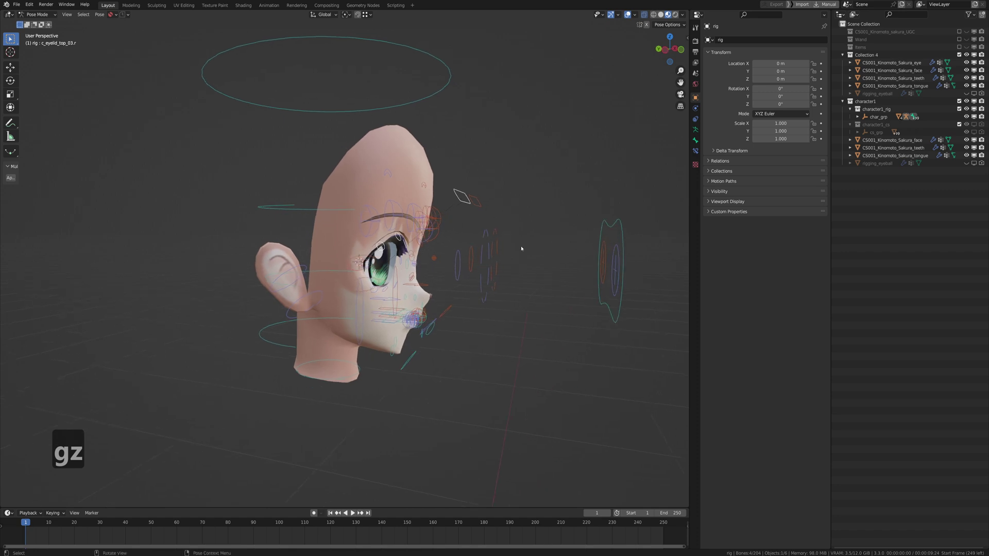
scroll(516, 250, up, 1)
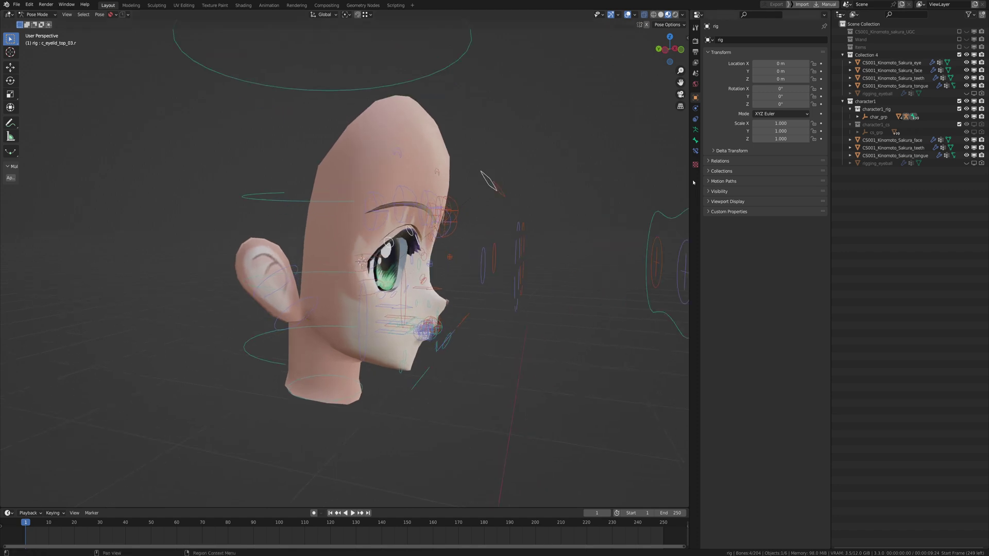
Show only armature layer 17 and try rotating the right upper and lower eyelid bones.
click(696, 129)
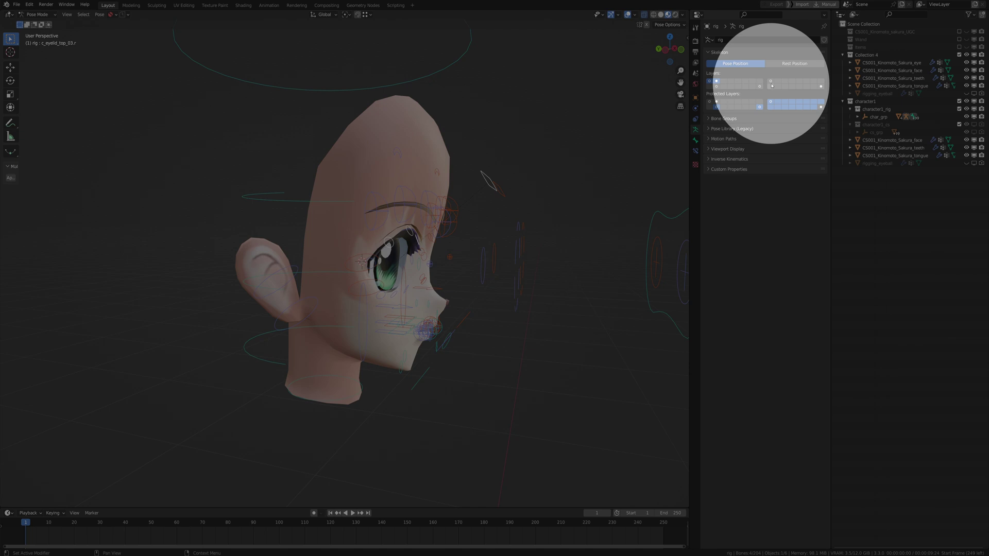
click(772, 81)
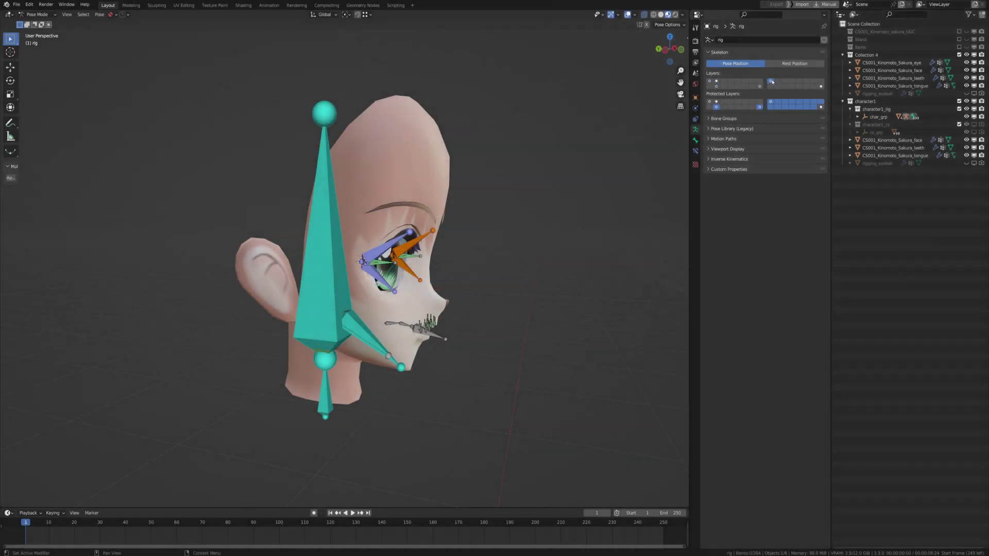
click(381, 255)
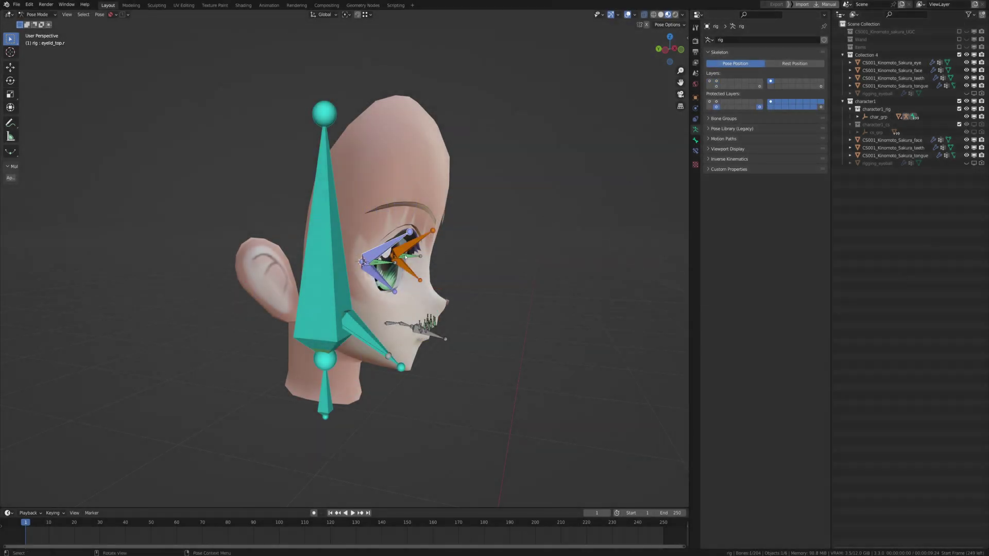
key(g)
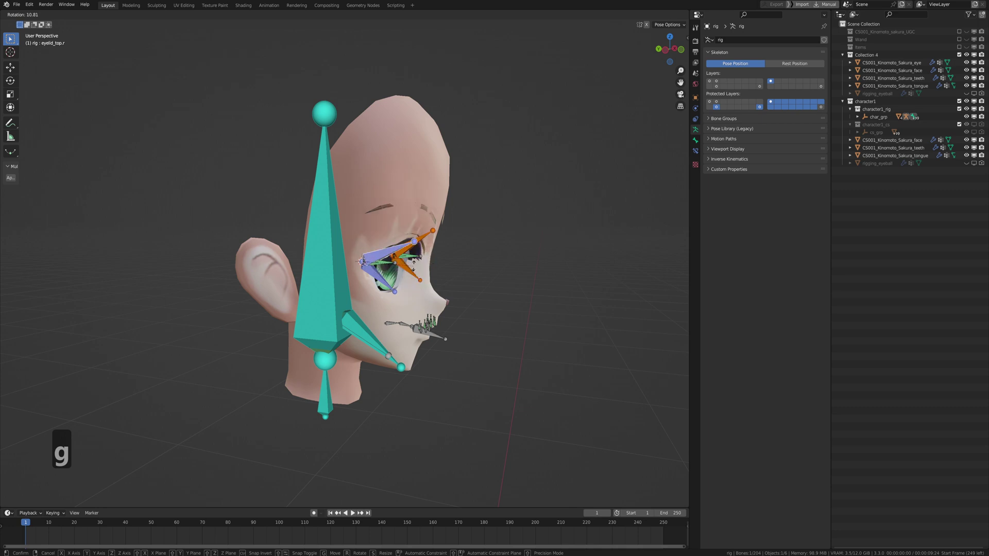
right_click(411, 247)
click(386, 284)
key(r)
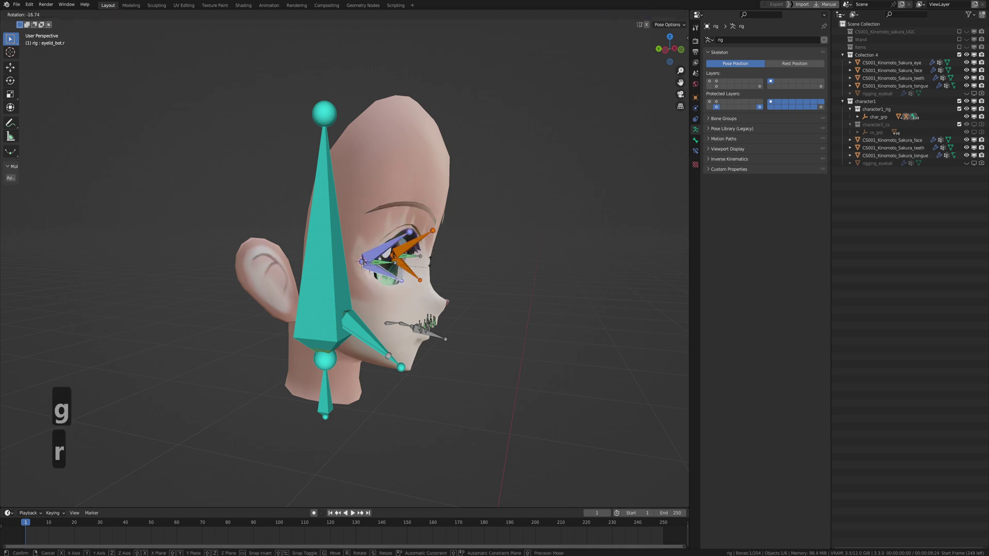
right_click(426, 283)
Show only armature layer 1 and try moving the c_eyelid_top.r control downward.
click(710, 81)
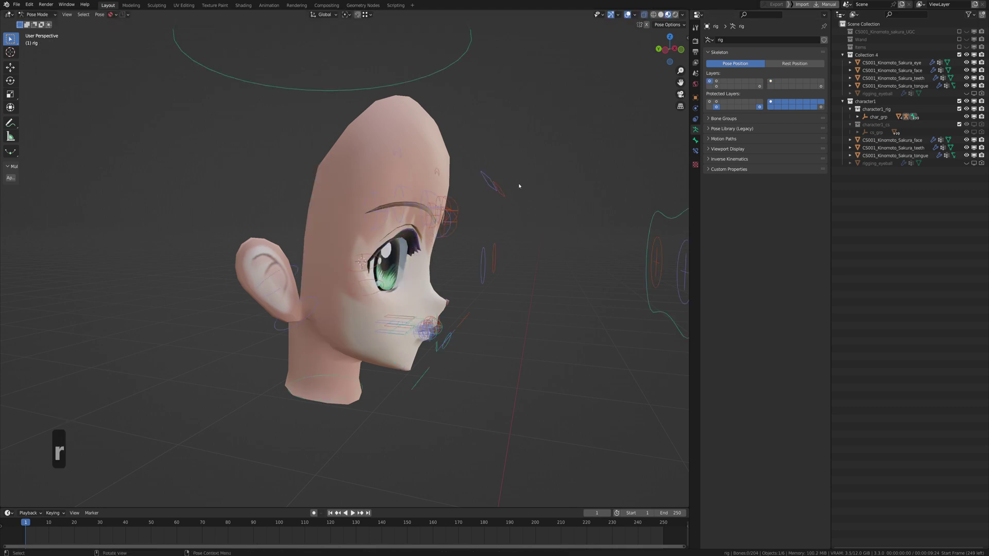
click(486, 180)
key(g)
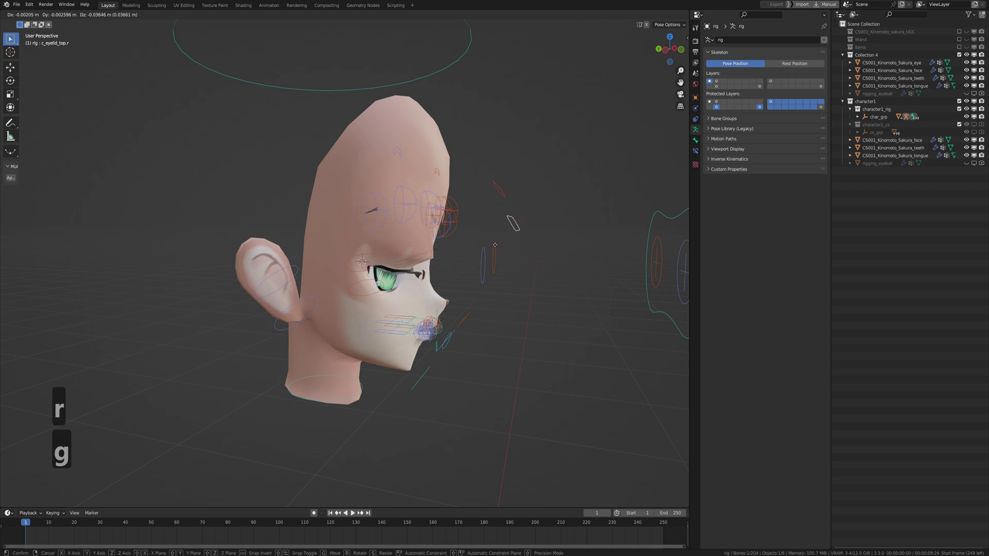
right_click(494, 251)
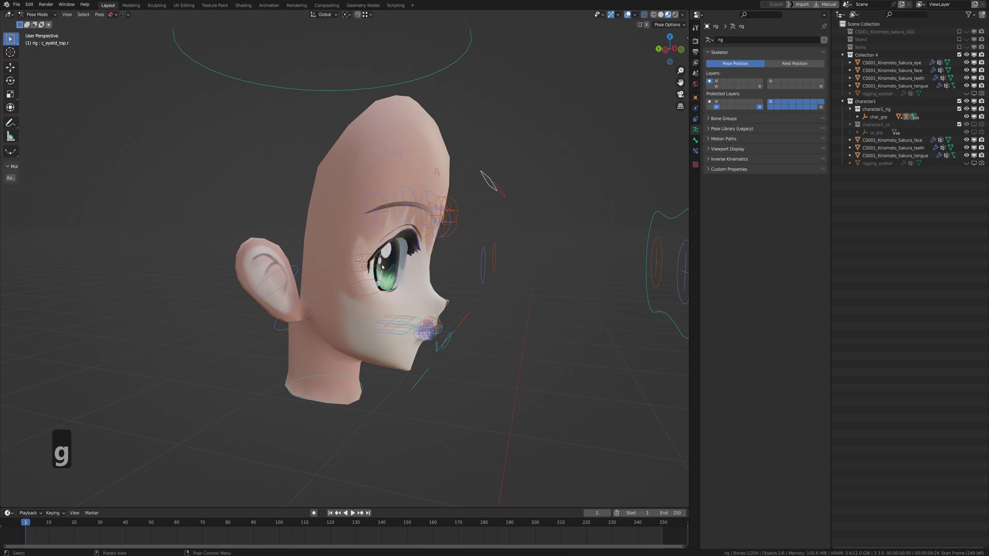
Show only armature layer 17, select the right upper eyelid bone eyelid_top.r, and enter Edit Mode.
click(770, 82)
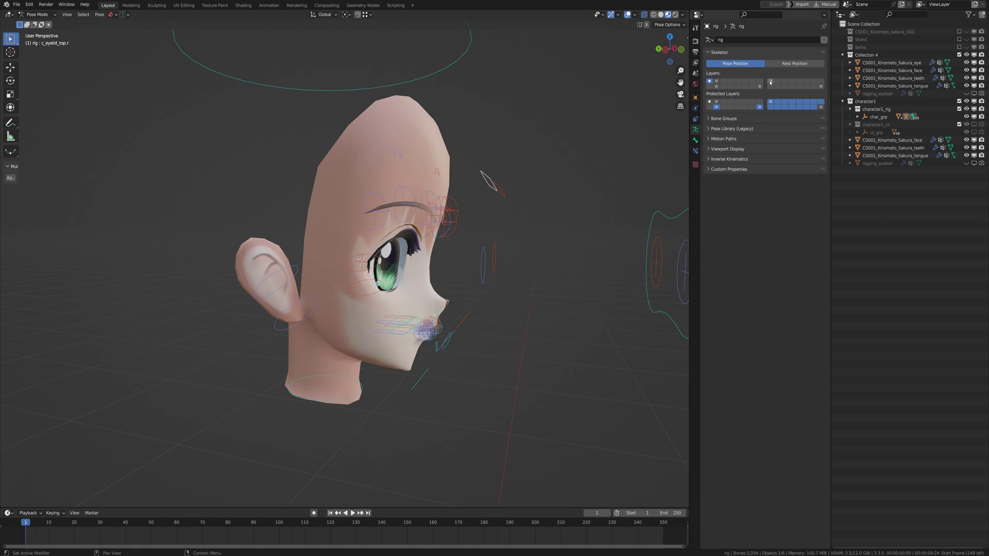
middle_drag(442, 240, 445, 244)
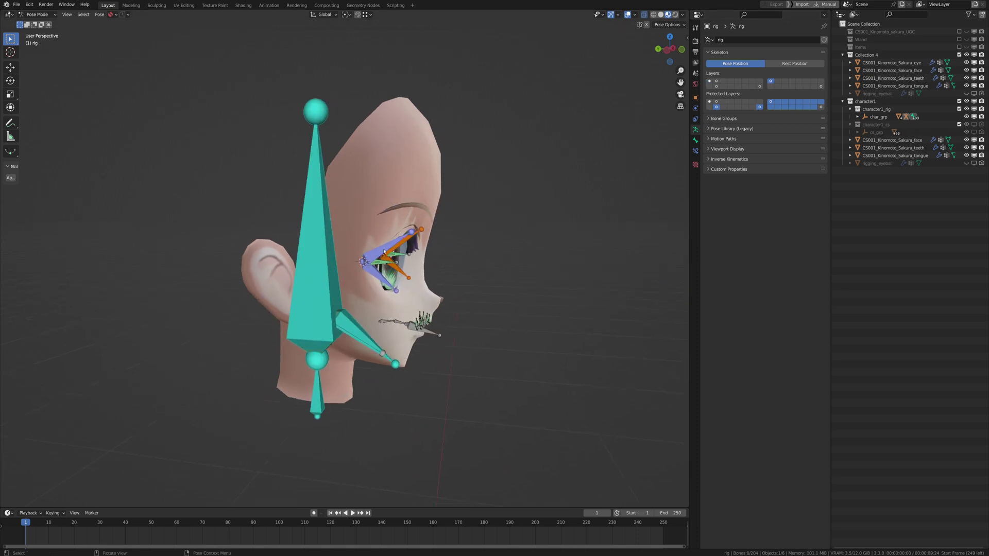
click(386, 244)
scroll(374, 234, up, 1)
middle_drag(375, 235, 405, 255)
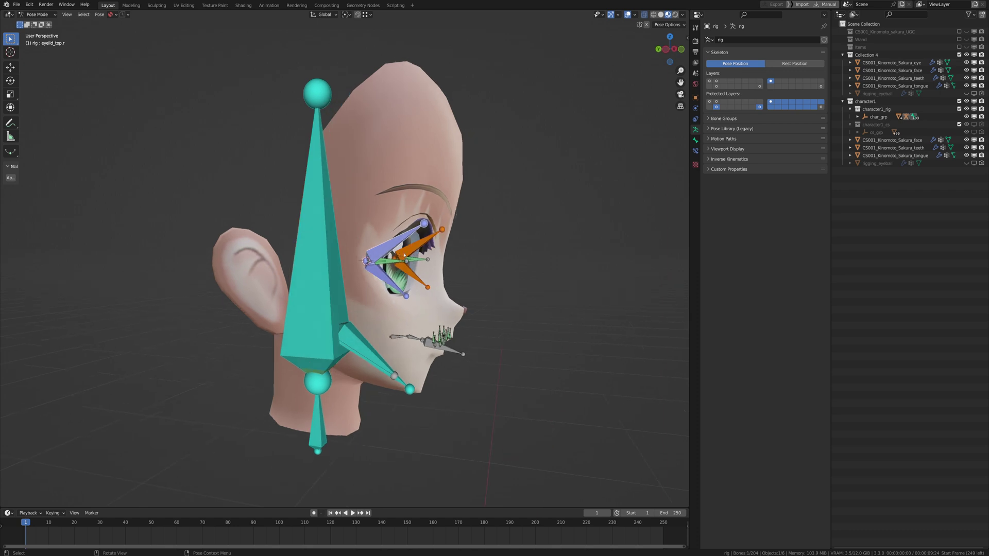
click(382, 276)
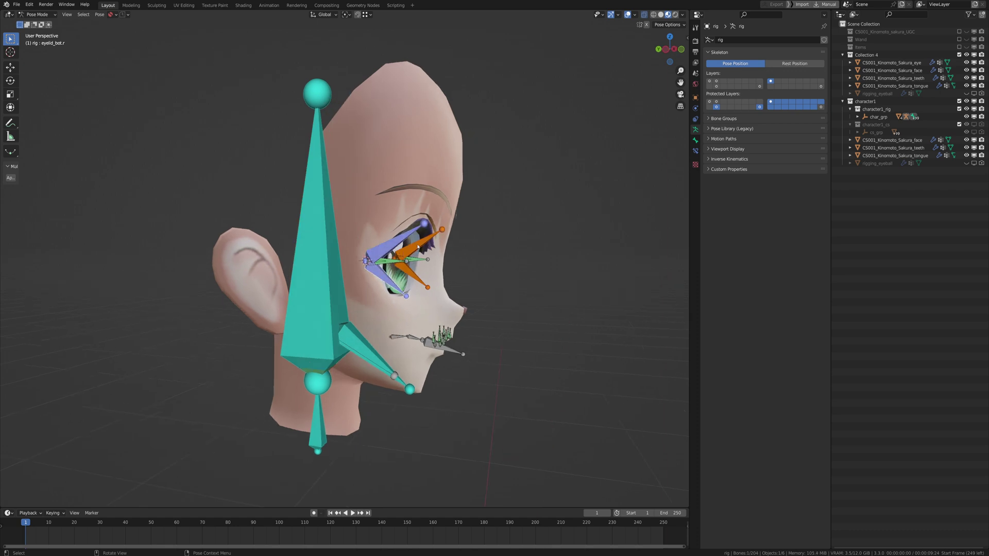
click(375, 278)
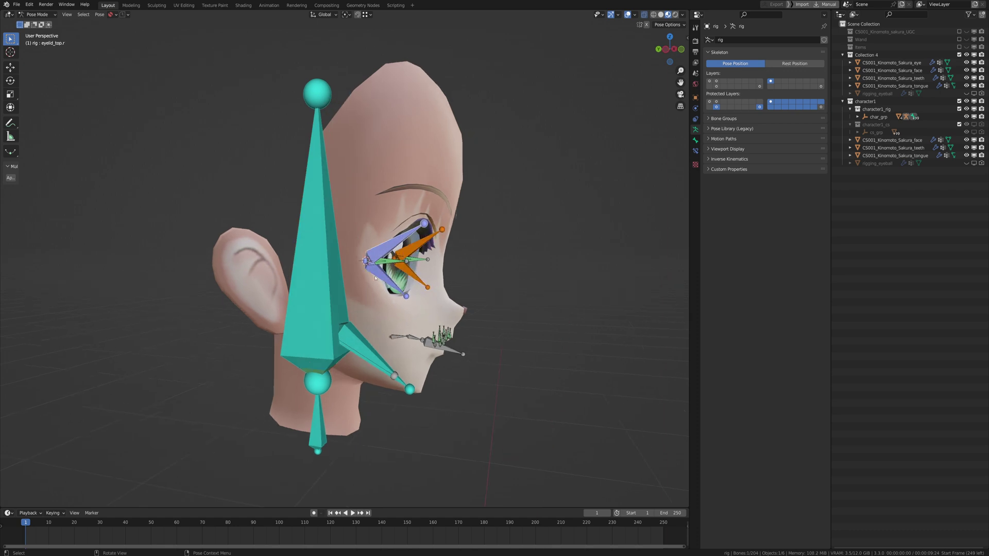
click(375, 278)
click(390, 252)
key(Tab)
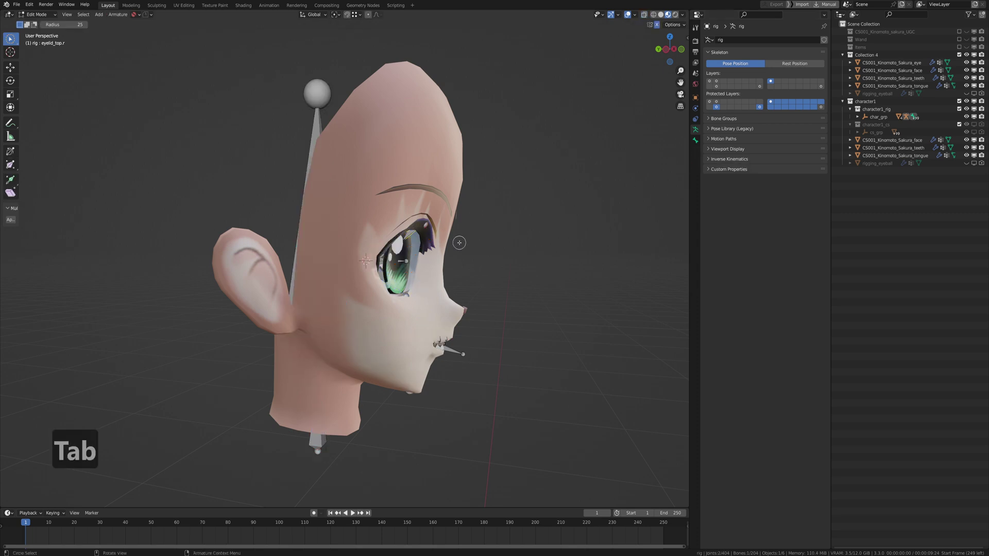
middle_drag(459, 242, 471, 243)
key(g)
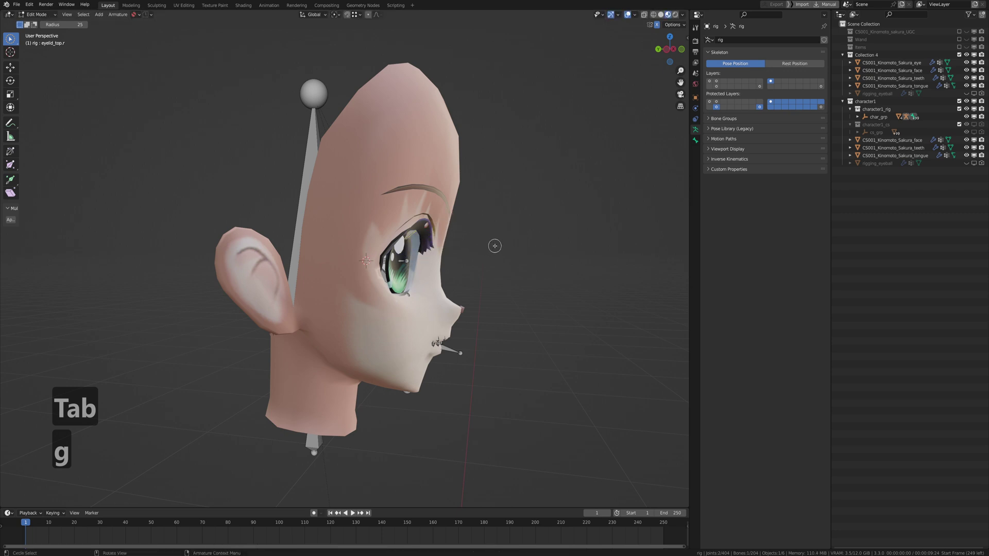
click(695, 100)
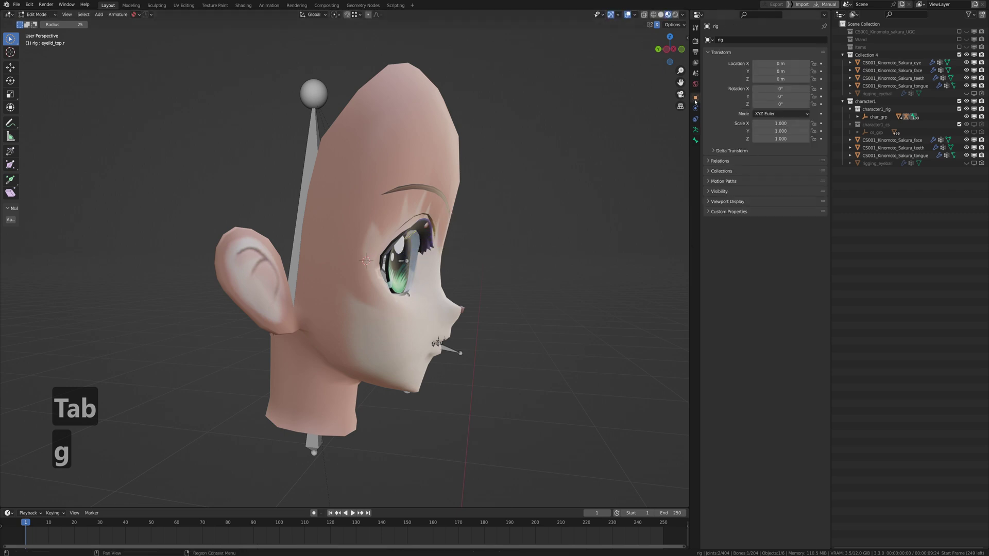
click(708, 192)
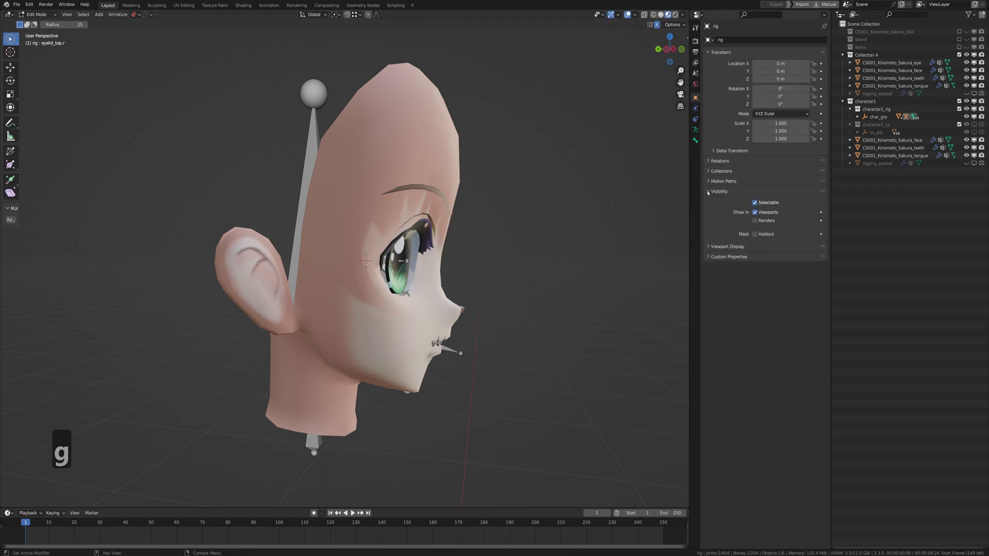
click(708, 191)
click(695, 129)
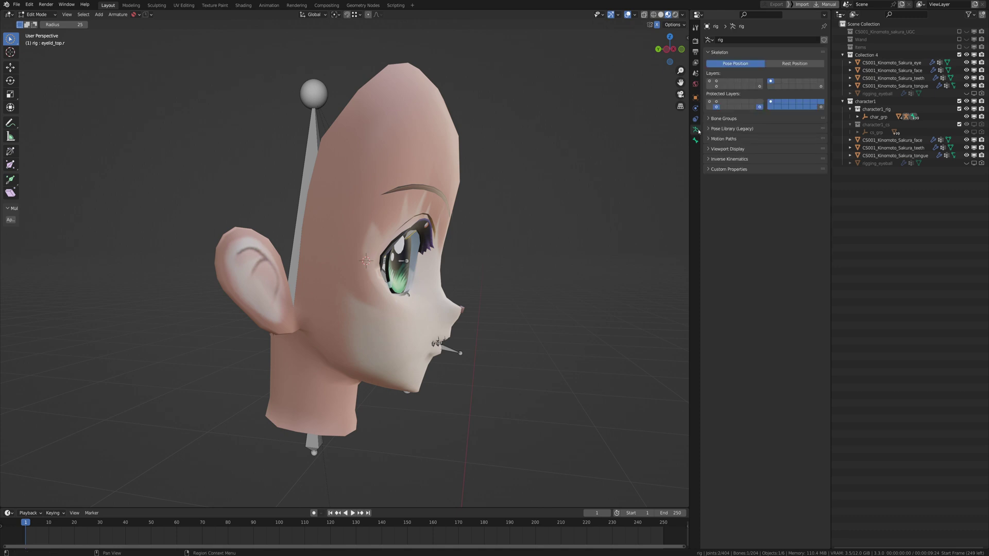
Turn on In Front in the armature's viewport display so the bones draw over the head mesh.
click(708, 148)
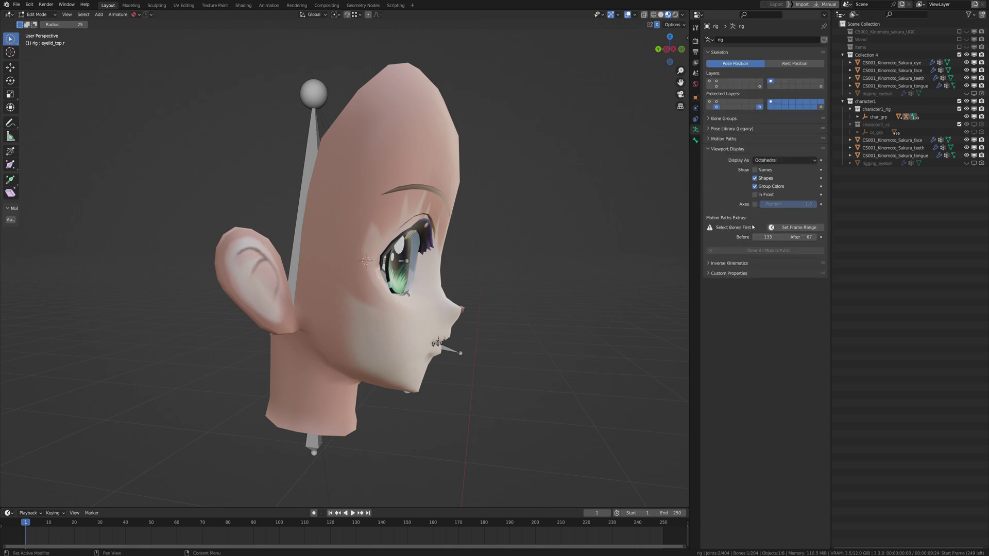
click(754, 195)
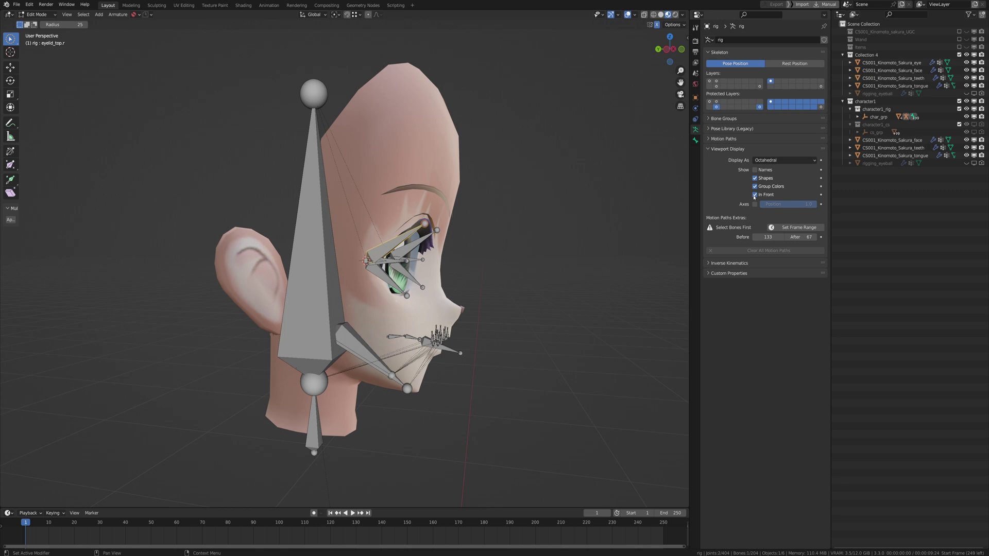
middle_drag(409, 261, 541, 249)
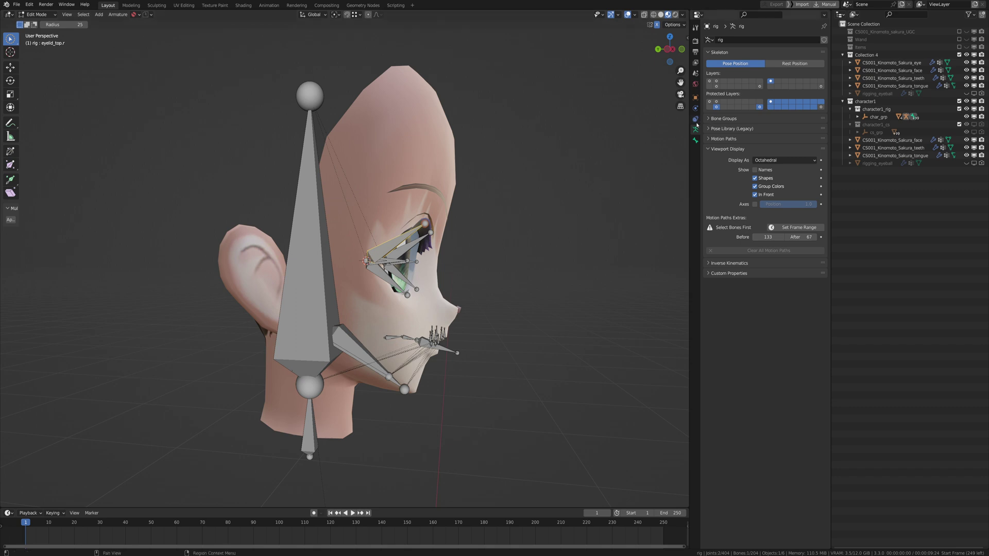
Try moving the right upper eyelid bone in Pose Mode and return the rig to Edit Mode.
key(Tab)
key(Tab)
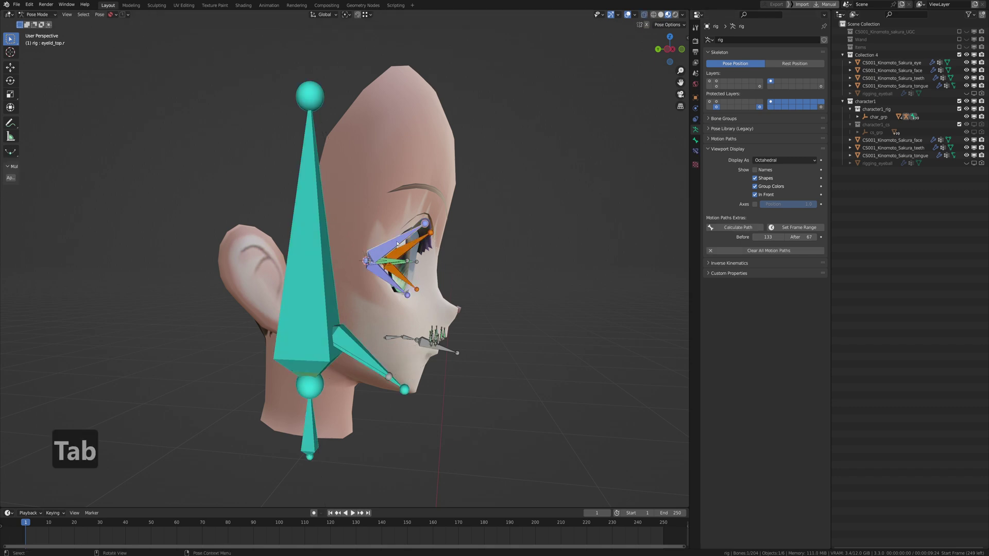
key(g)
key(Tab)
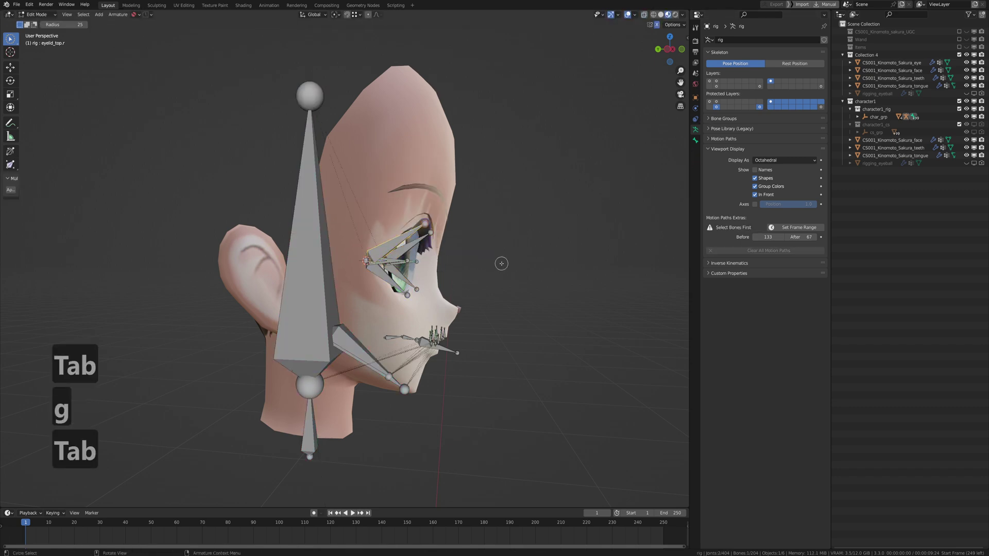
From the left orthographic view, rotate the right upper eyelid bone about 32.7° so it lies nearly horizontal.
key(3)
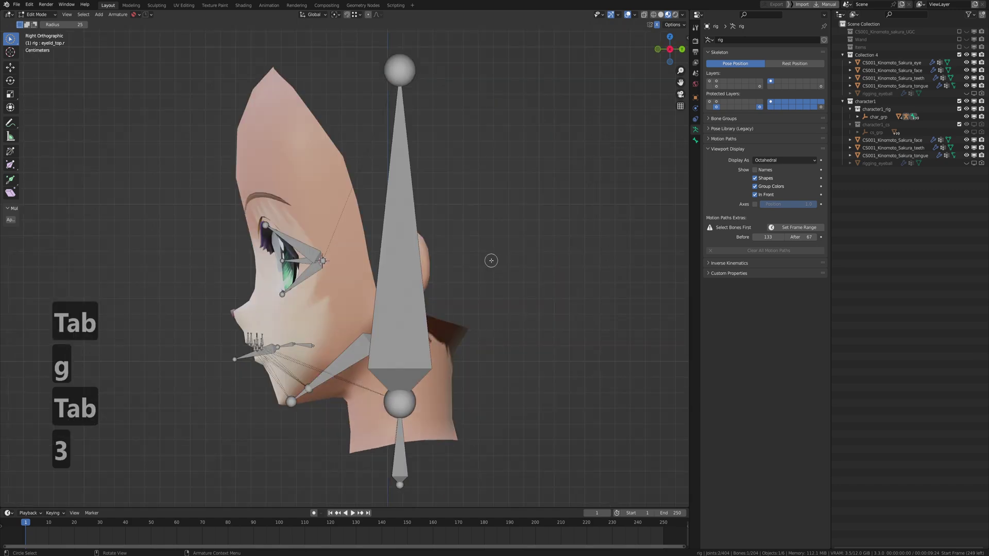
key(ctrl+3)
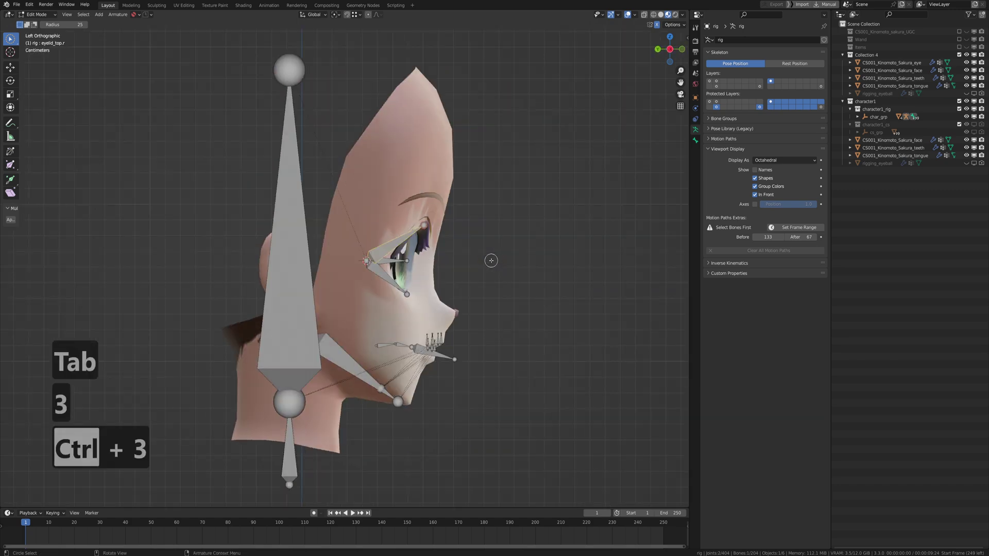
scroll(437, 256, up, 1)
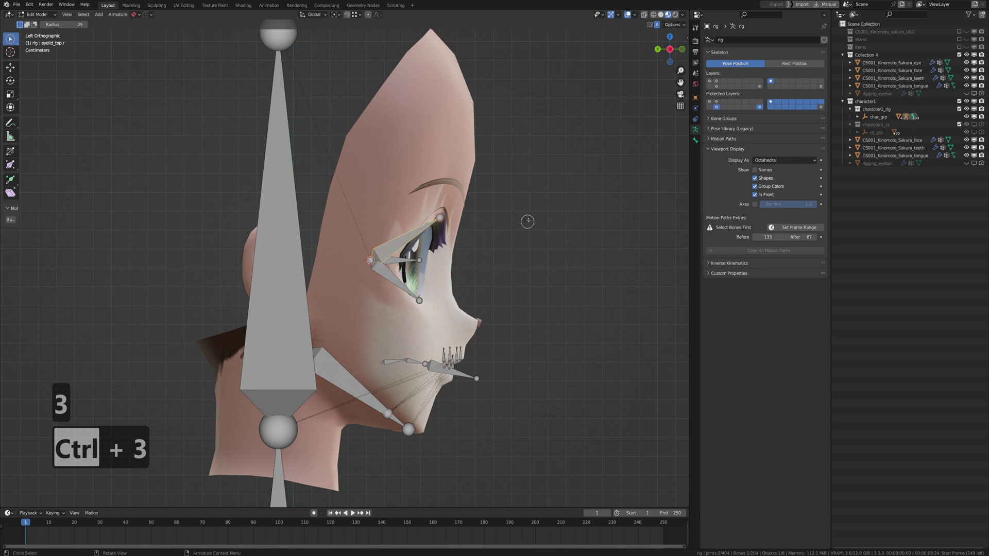
key(r)
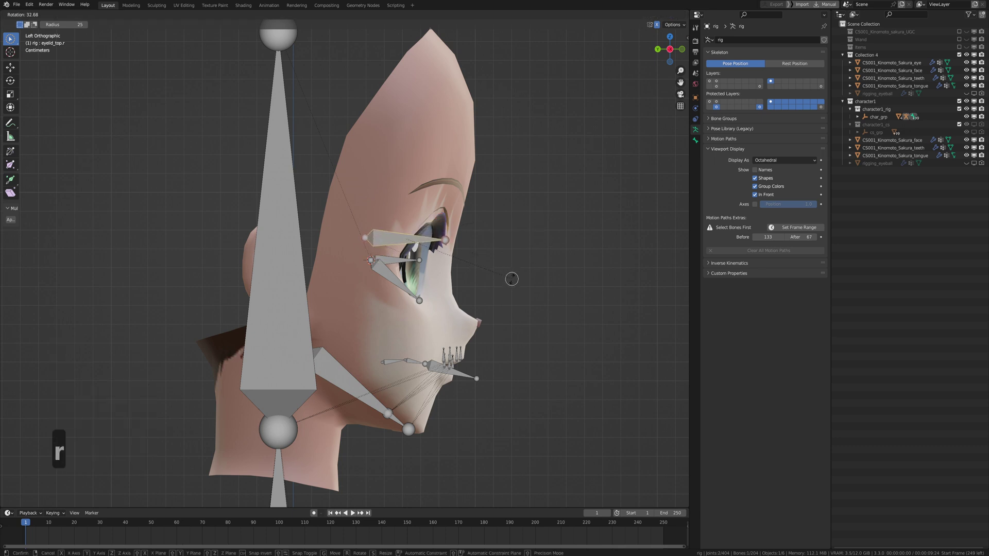
click(511, 278)
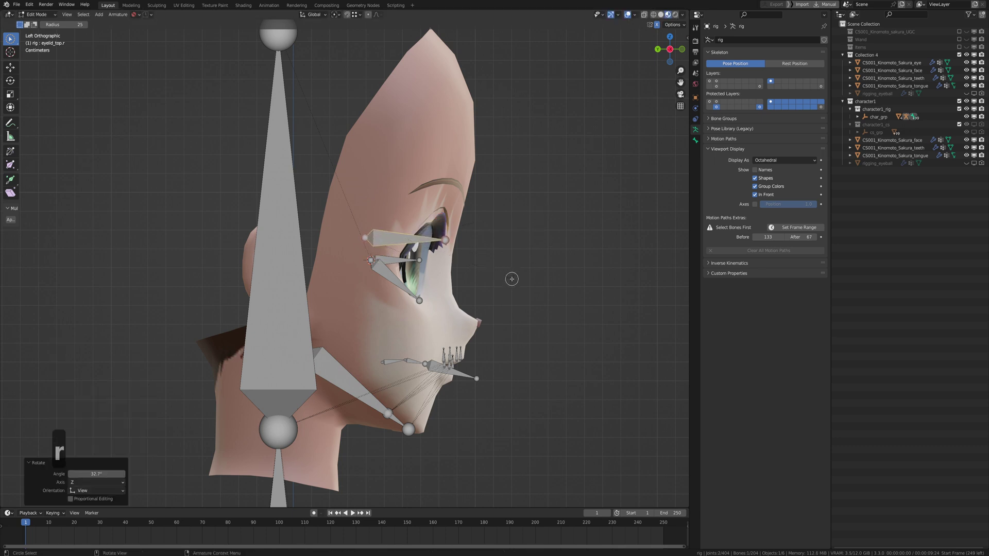
Rotate the right lower eyelid bone about -36.5° so it lies nearly horizontal below the eye bone.
click(390, 278)
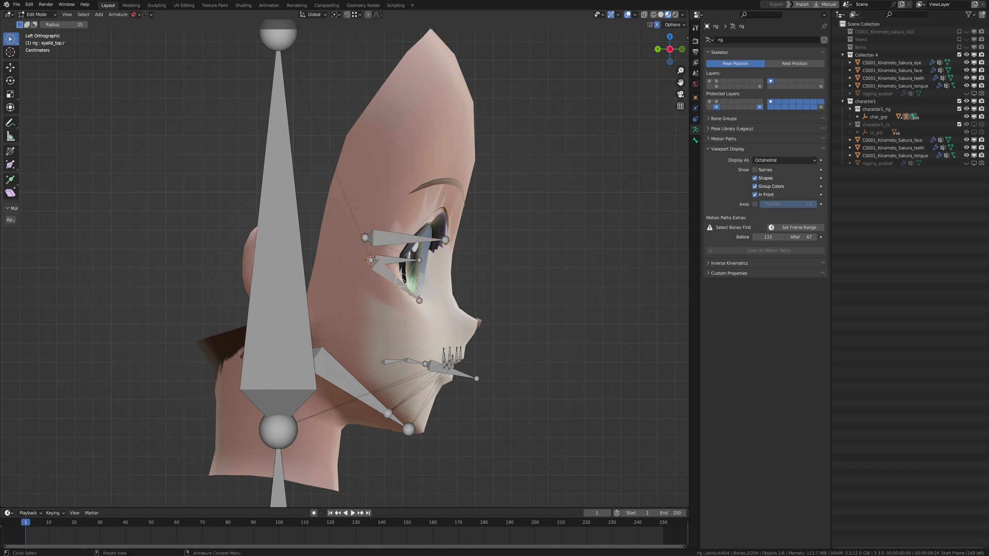
key(r)
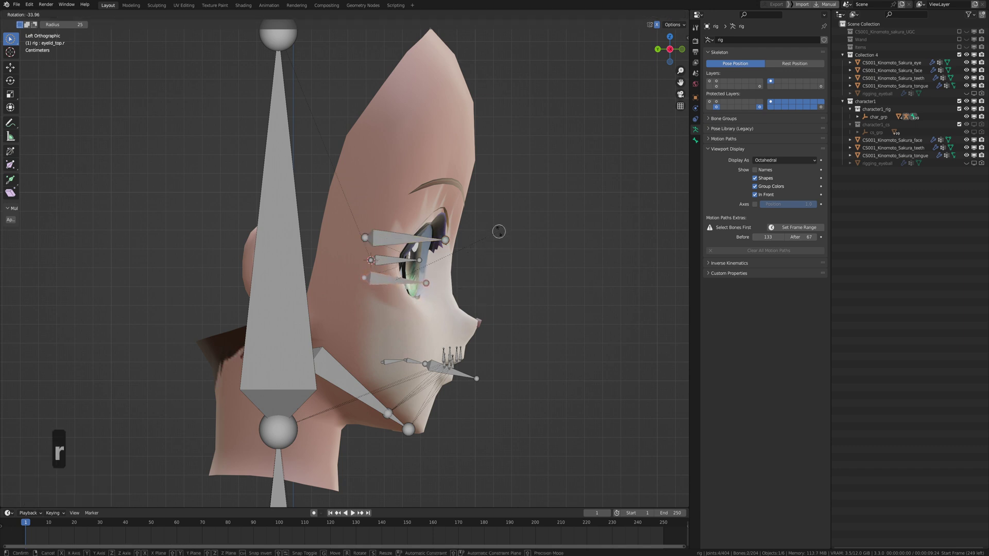
click(502, 223)
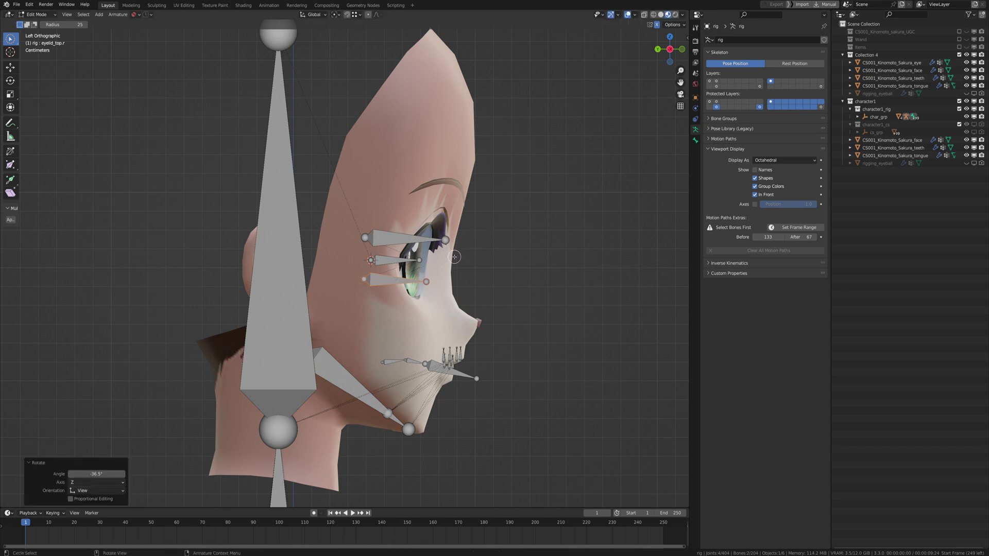
Try moving the rotated right upper and lower eyelid bones in the side view.
click(396, 237)
key(g)
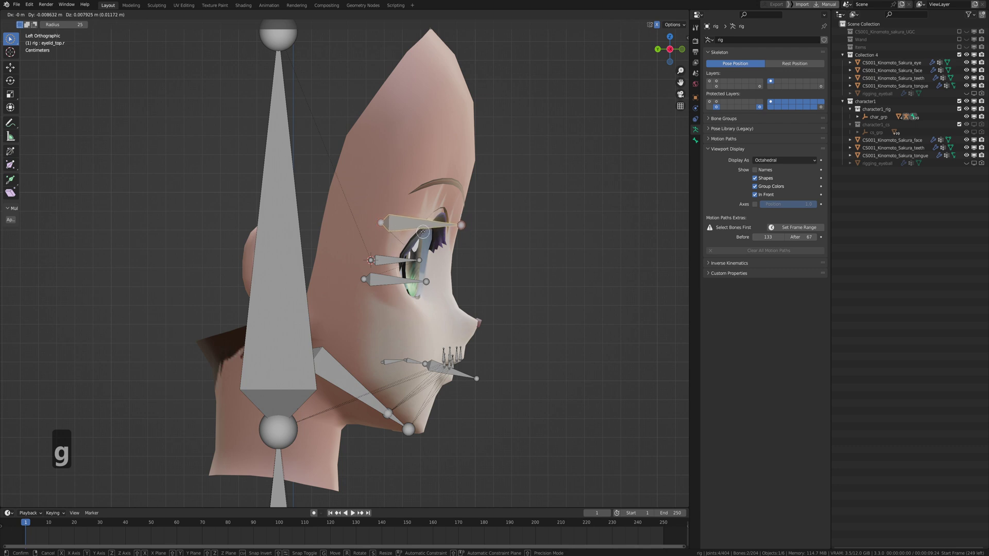
click(416, 246)
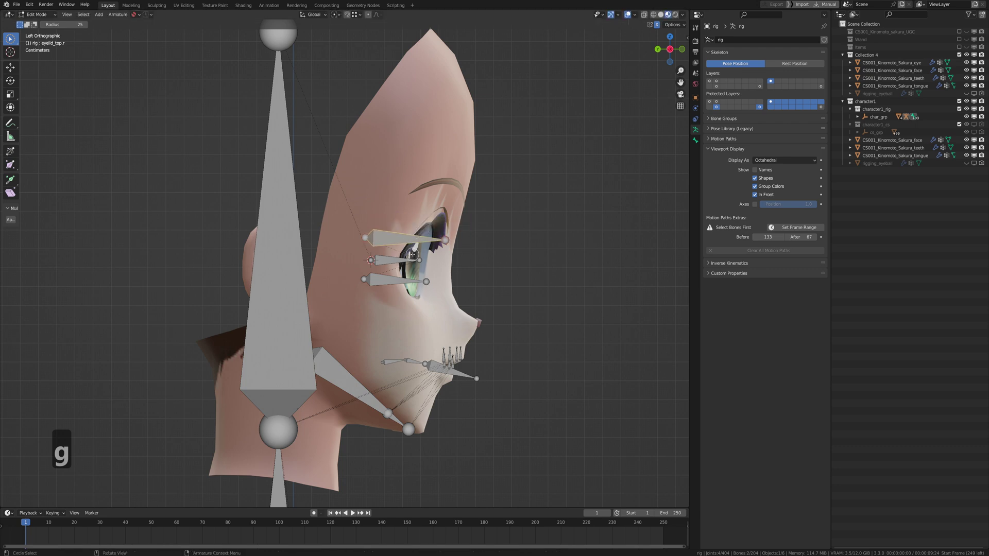
key(g)
right_click(419, 237)
click(378, 281)
key(g)
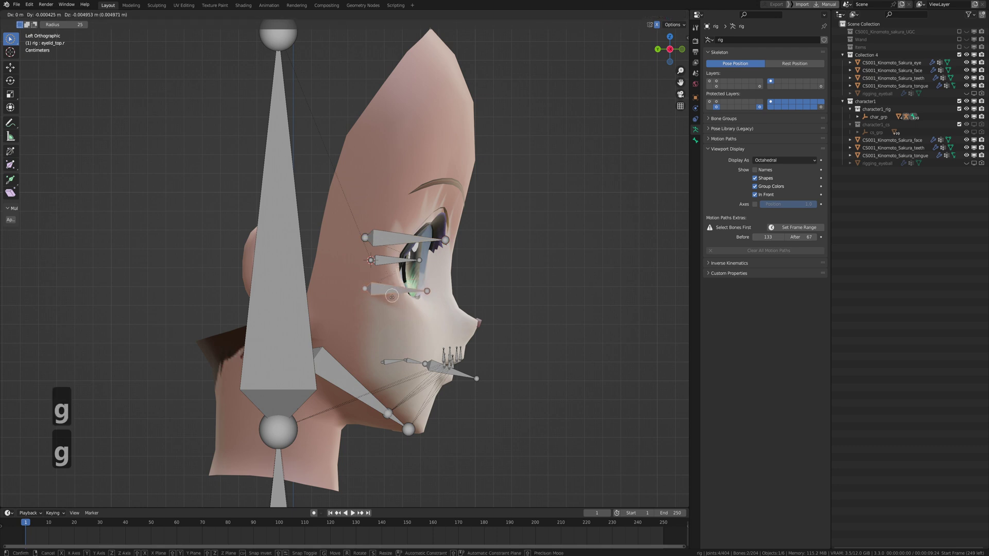
right_click(392, 297)
click(399, 236)
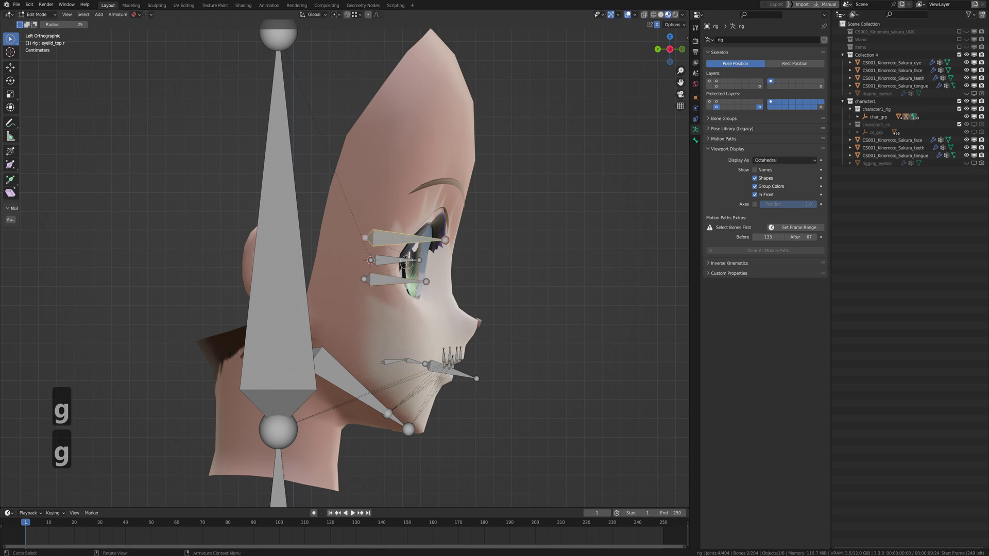
key(g)
right_click(419, 252)
Move the right upper eyelid bone up and forward, and the lower eyelid bone about -0.0073 m in Y and -0.009 m in Z.
mouse_move(551, 258)
middle_down()
mouse_move(489, 255)
mouse_move(535, 256)
middle_up()
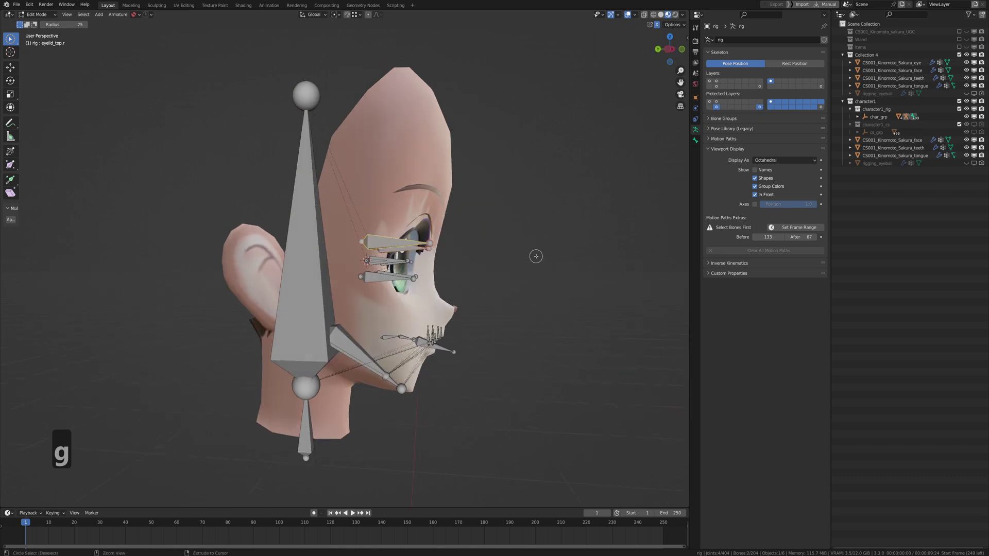
key(ctrl+KP_3)
key(g)
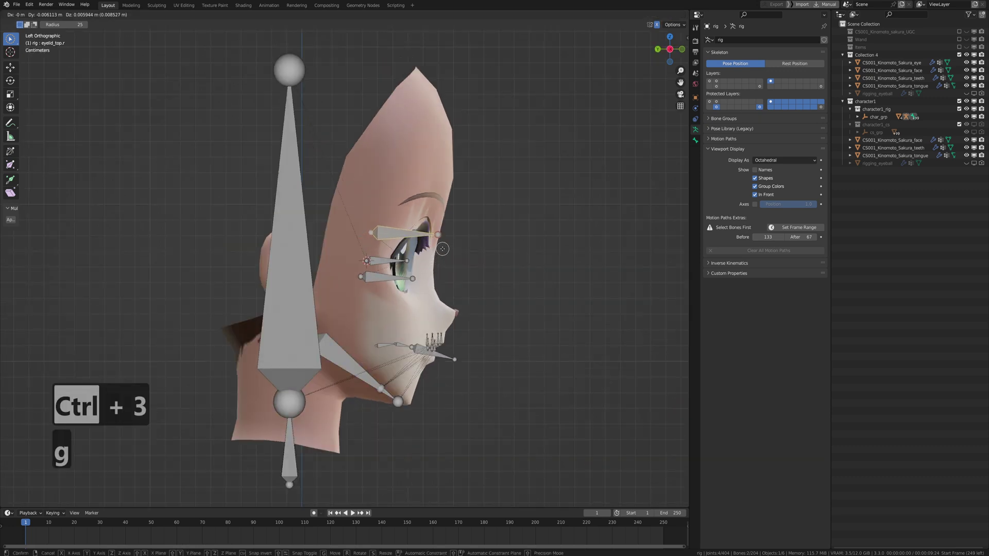
click(442, 247)
click(385, 279)
key(g)
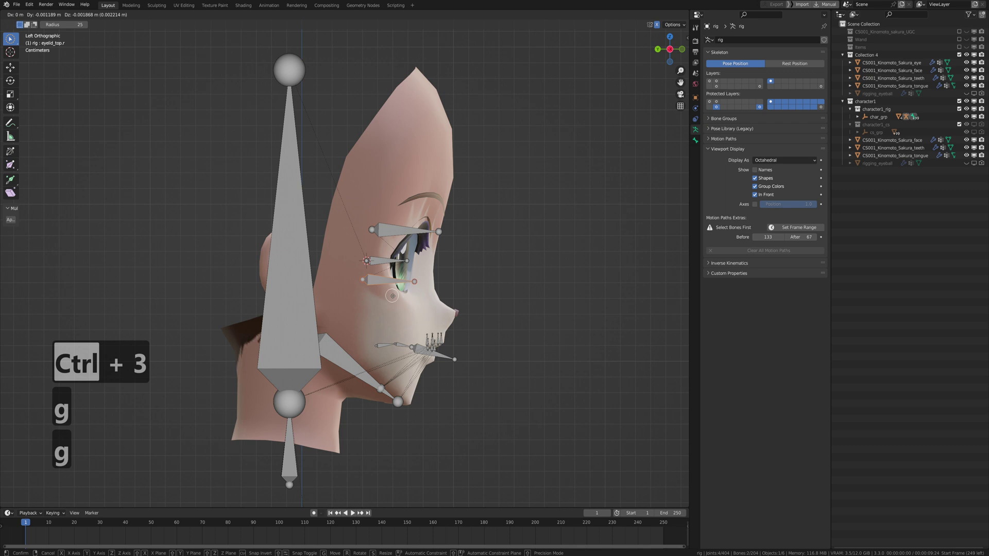
click(400, 306)
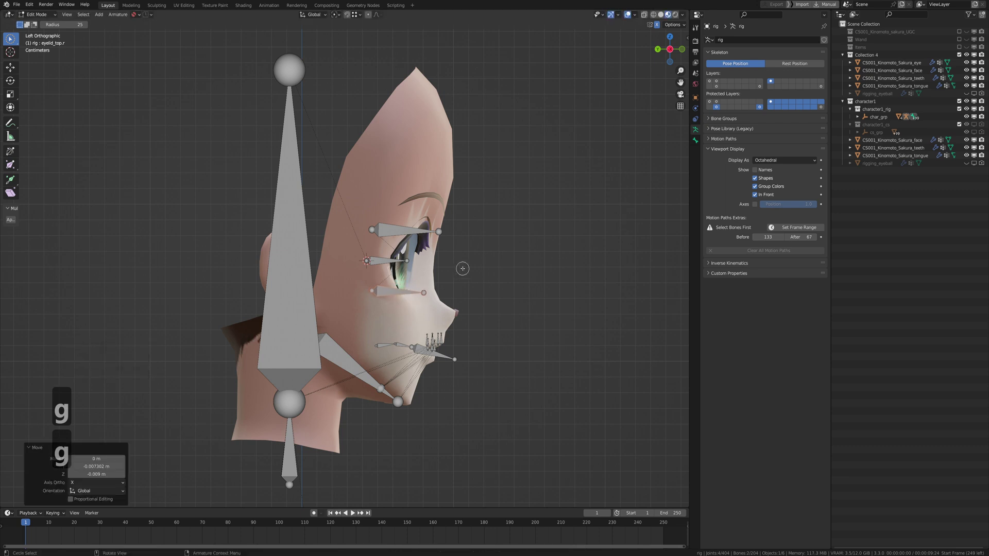
Select the right upper eyelid bone, switch the rig to Pose Mode, and try moving the bone.
click(403, 230)
middle_drag(444, 241, 476, 243)
key(Tab)
scroll(471, 250, down, 1)
key(g)
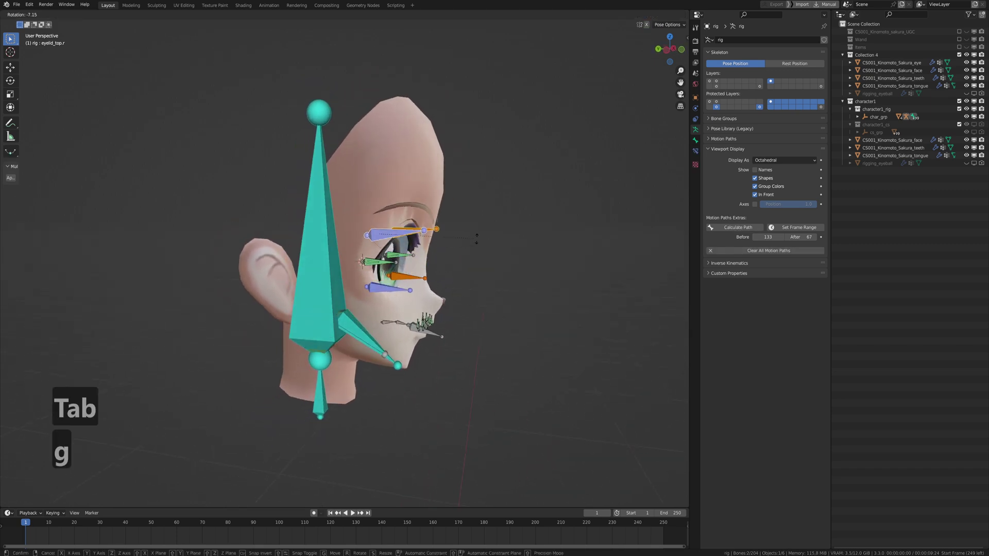
click(453, 267)
Try rotating the right upper eyelid bone downward in Pose Mode to close the lid.
scroll(453, 266, up, 3)
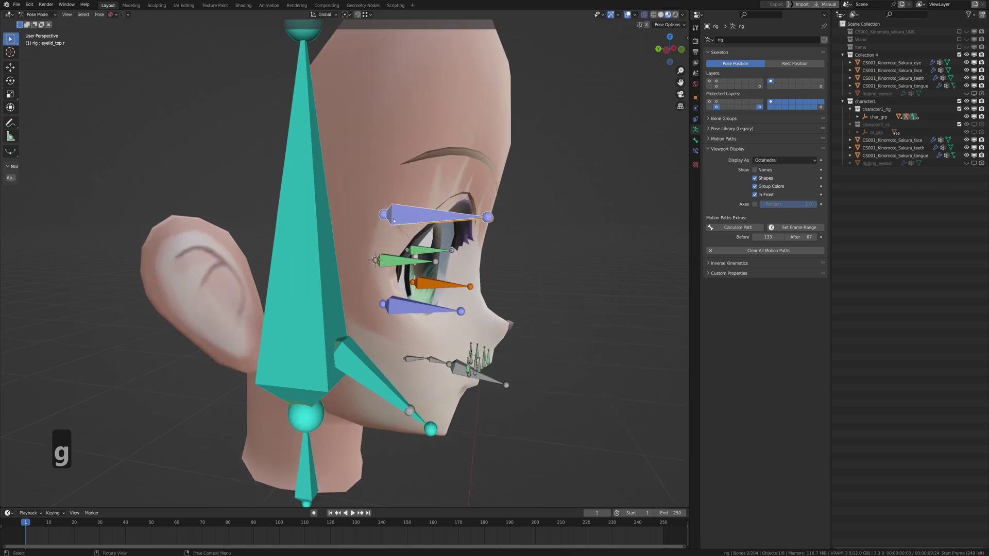
middle_drag(482, 246, 490, 249)
key(r)
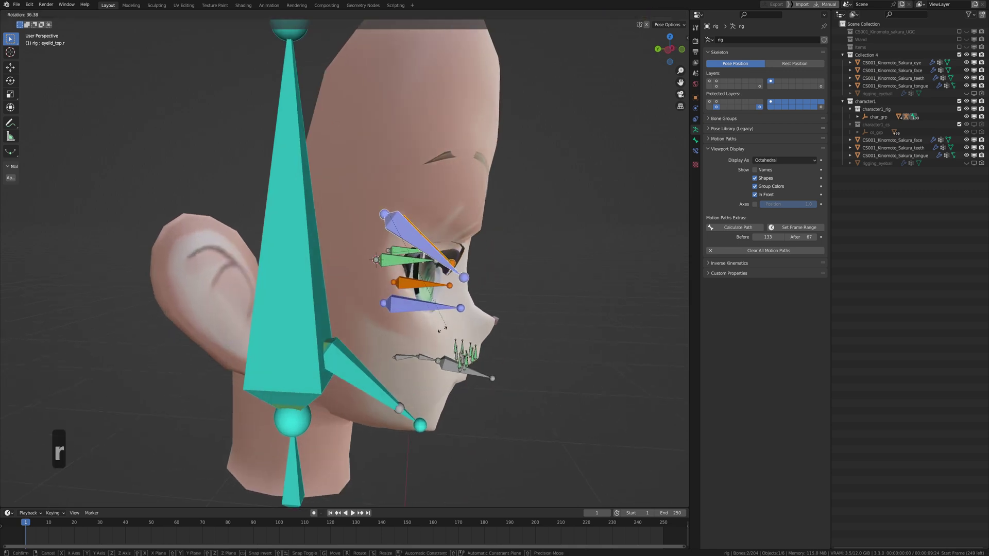
right_click(459, 270)
Try moving the right upper eyelid bone twice in Pose Mode with the whole head in view.
scroll(459, 270, down, 1)
shift+middle_drag(459, 270, 447, 239)
scroll(447, 238, down, 1)
key(g)
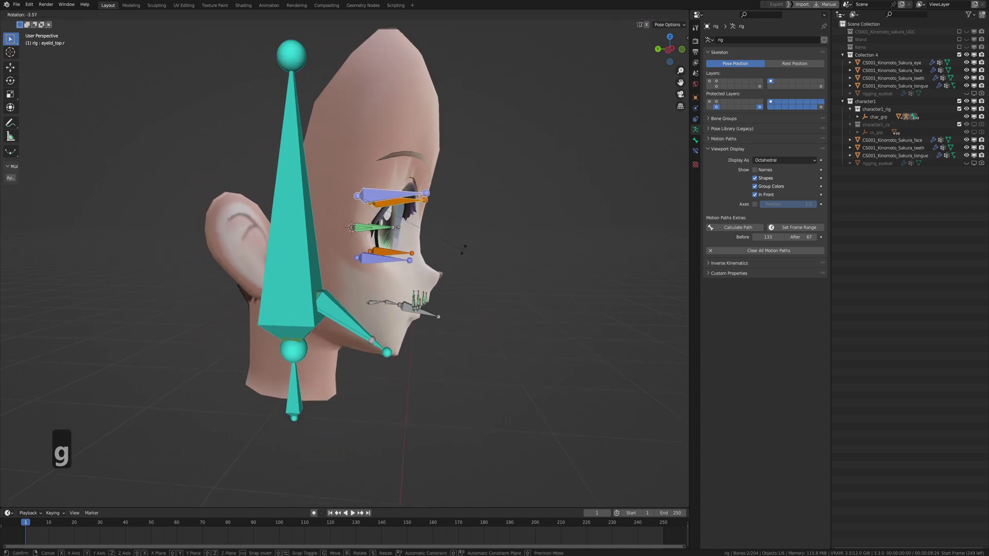
key(g)
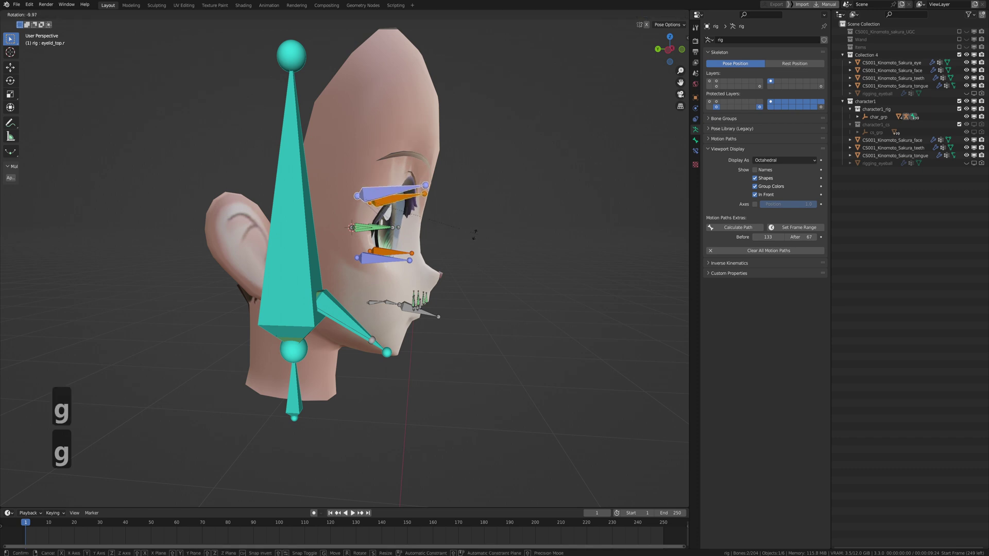
right_click(459, 265)
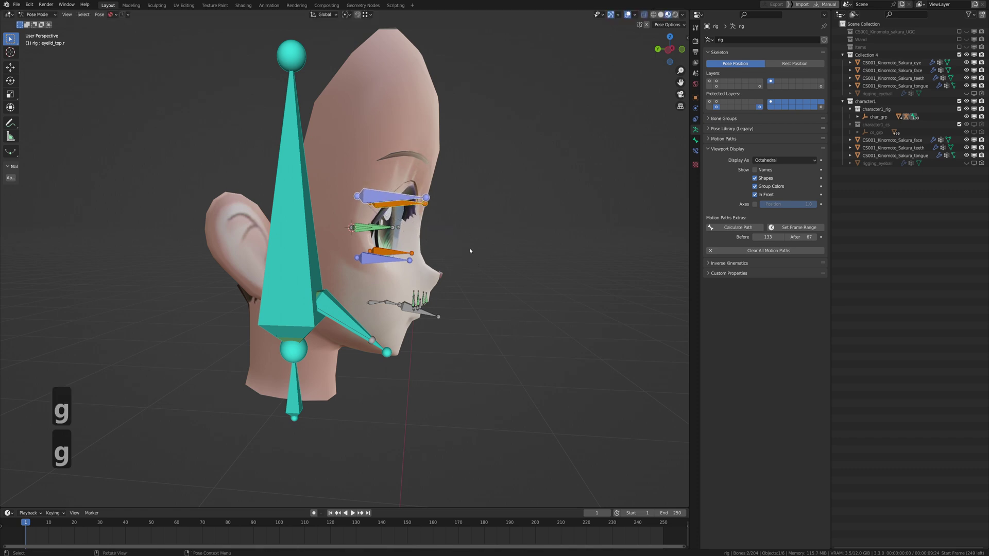
Disable the Transformation and Copy Rotation constraints on eyelid_top.r and try moving the bone.
click(695, 151)
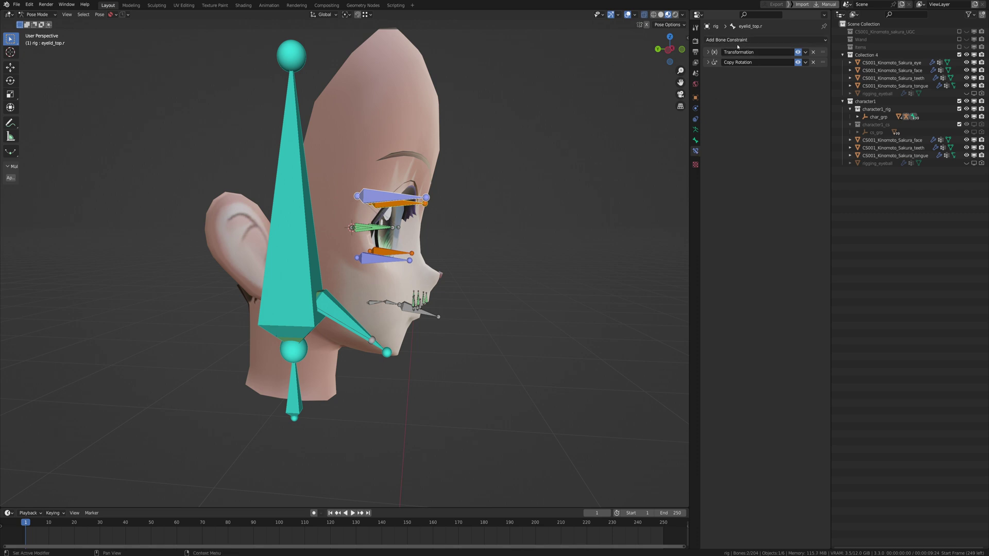
click(797, 62)
key(g)
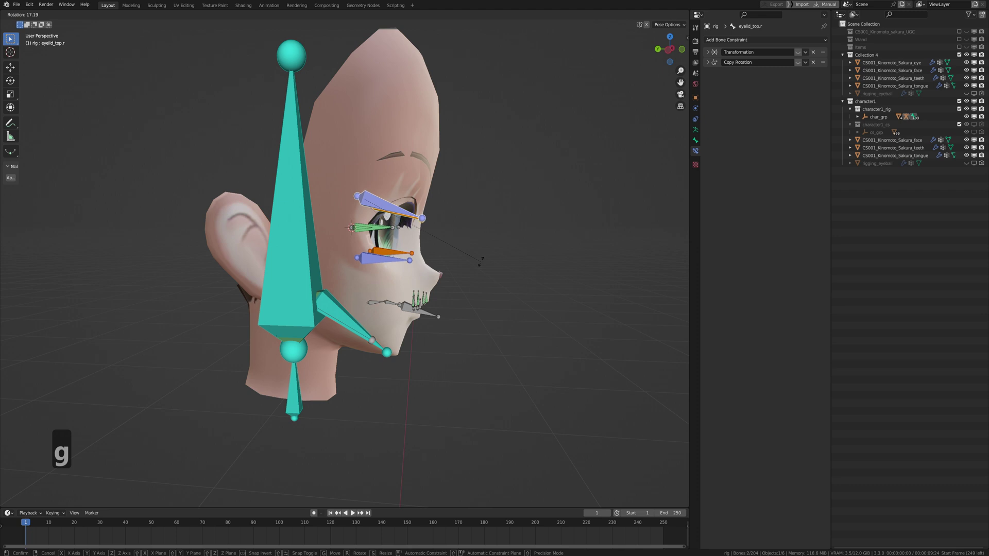
right_click(481, 261)
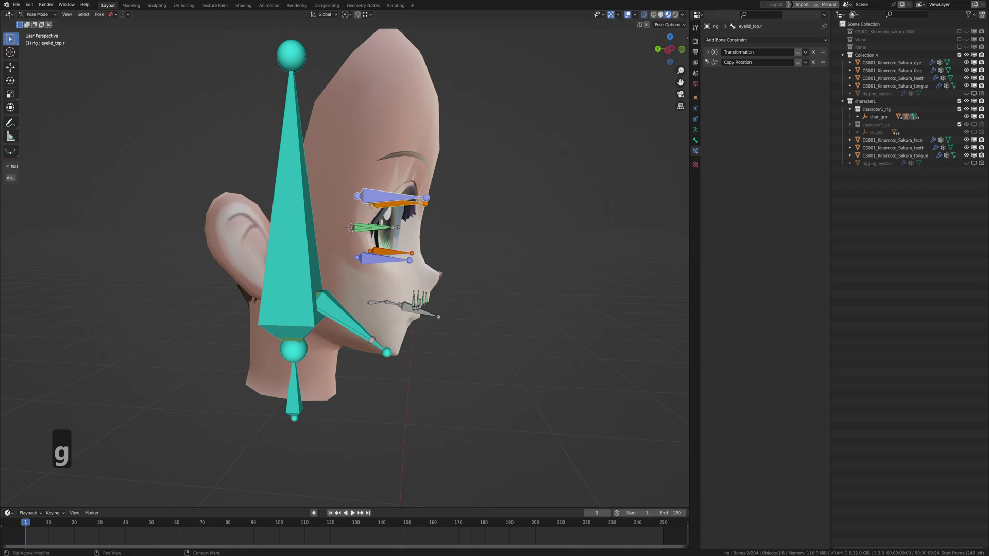
Add a Copy Location constraint to eyelid_top.r with rig as its target.
click(720, 40)
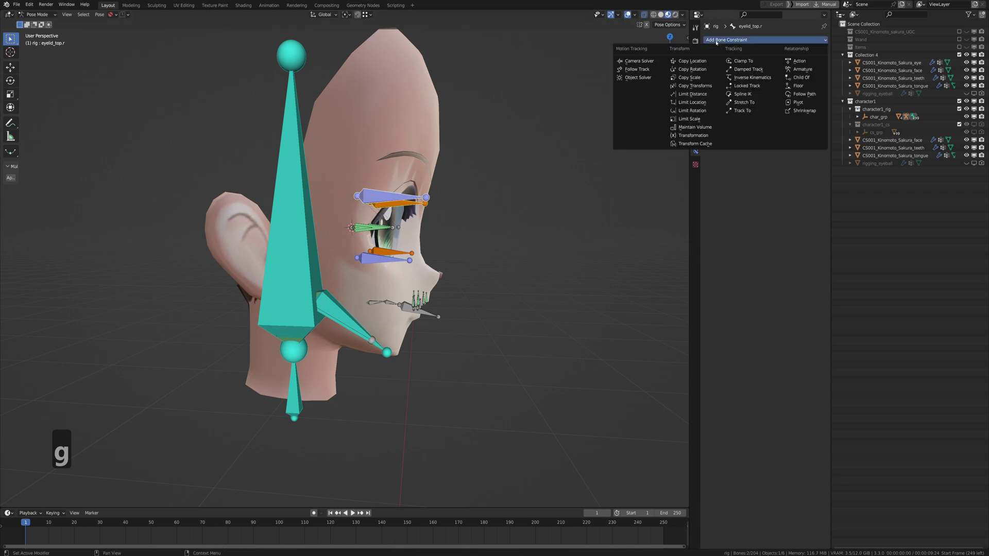
click(690, 61)
click(769, 84)
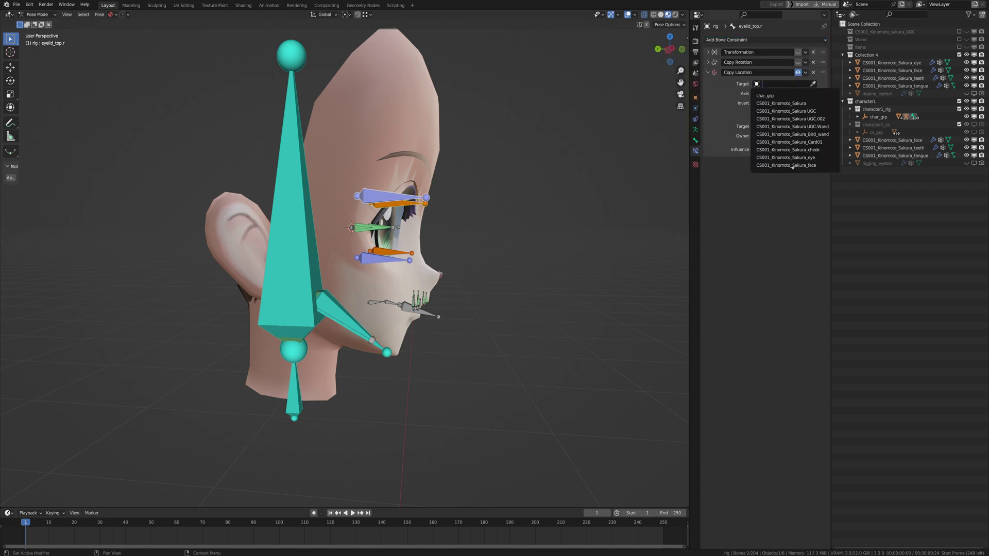
text(r)
click(771, 97)
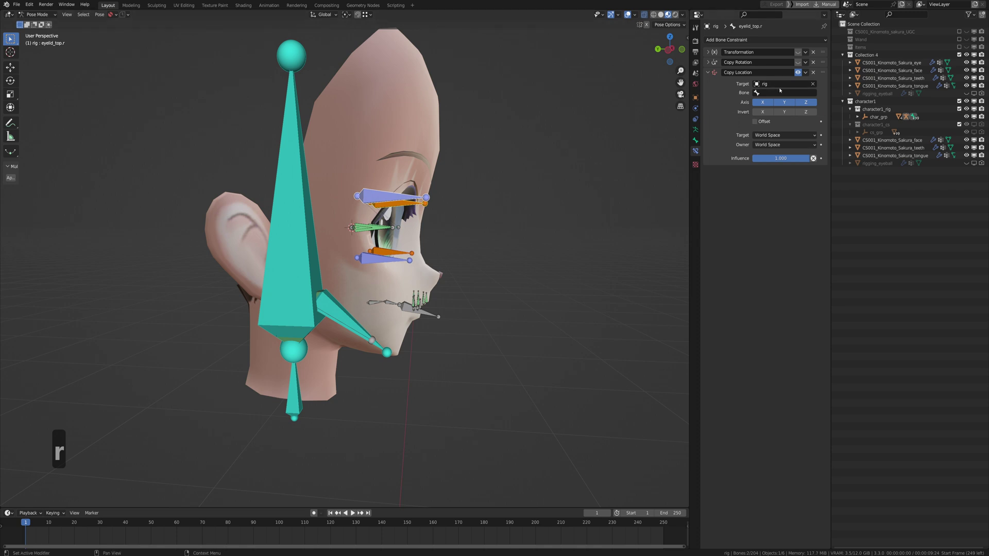
Set the Copy Location constraint's bone to c_eyelid_top.r, reusing the name from the Copy Rotation constraint.
click(708, 61)
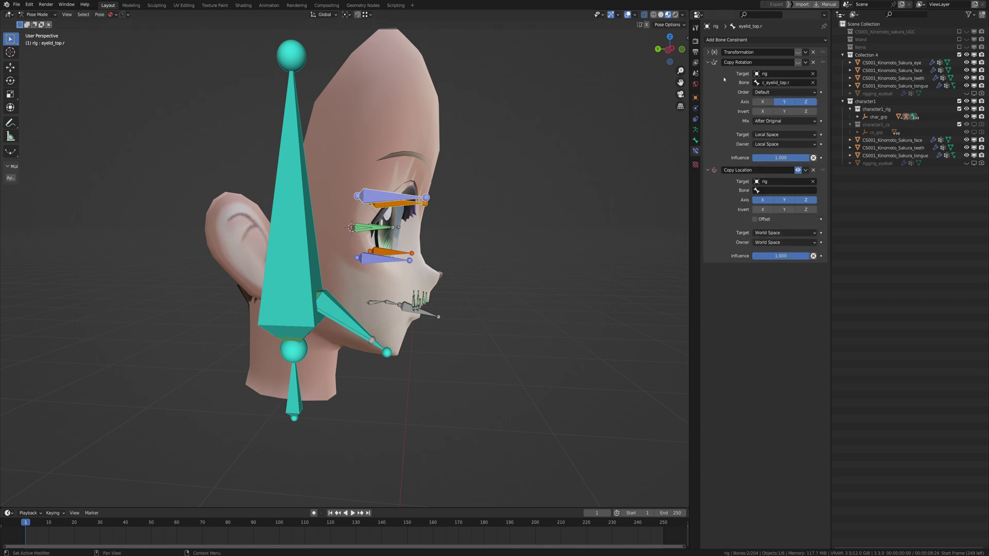
click(786, 83)
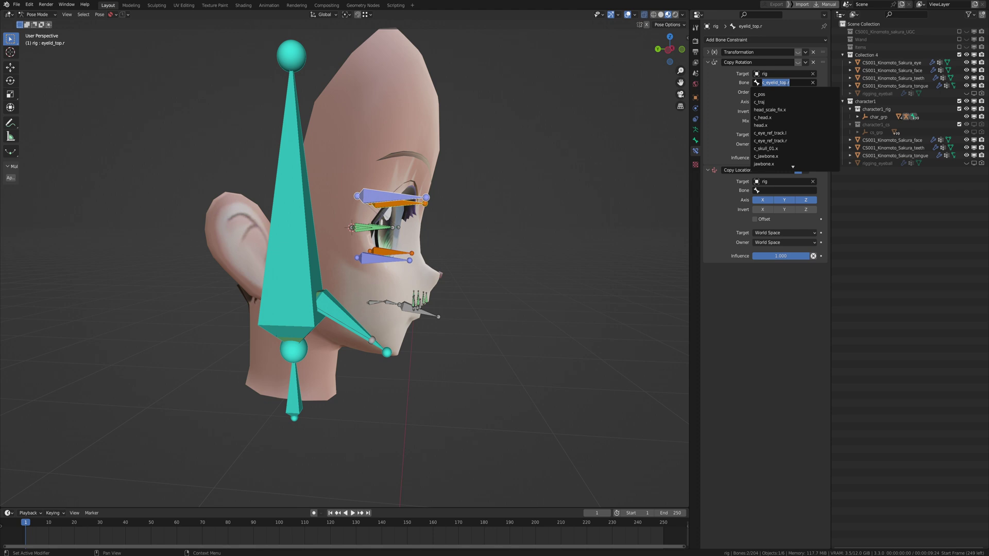
key(ctrl+c)
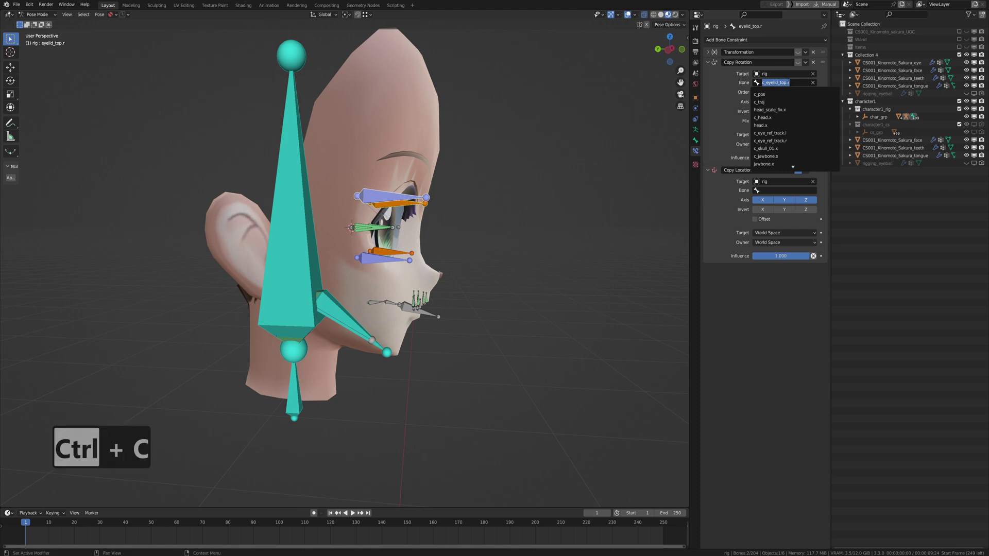
click(727, 85)
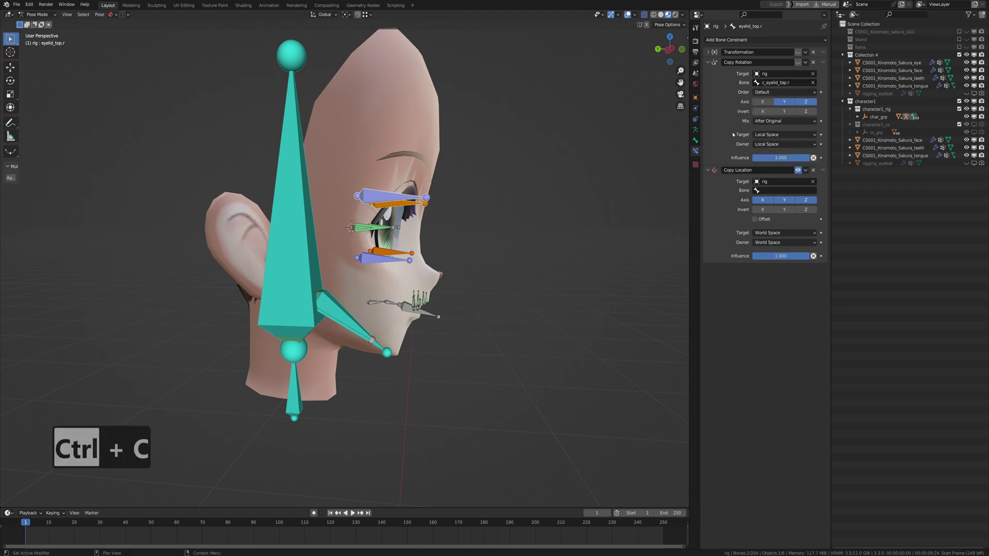
click(767, 190)
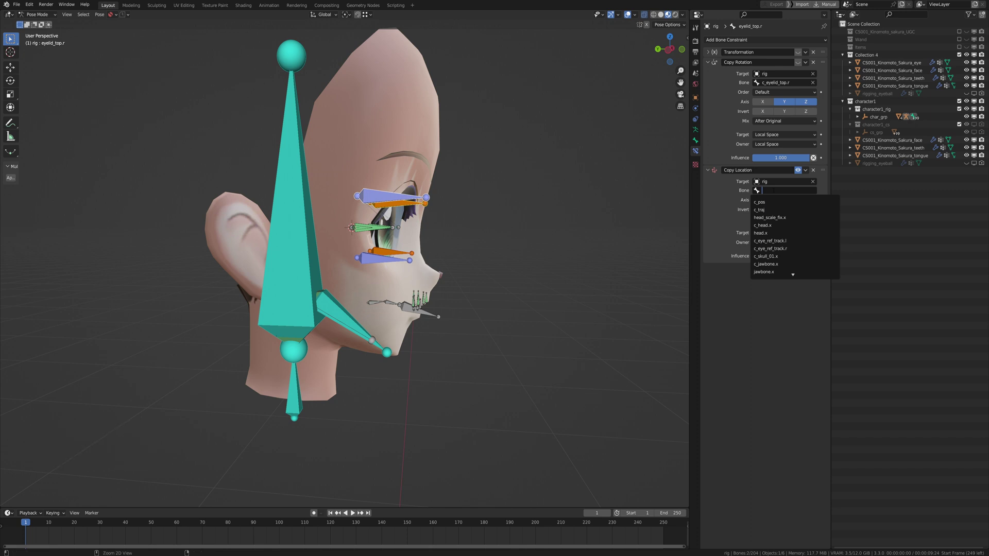
key(ctrl+v)
click(774, 202)
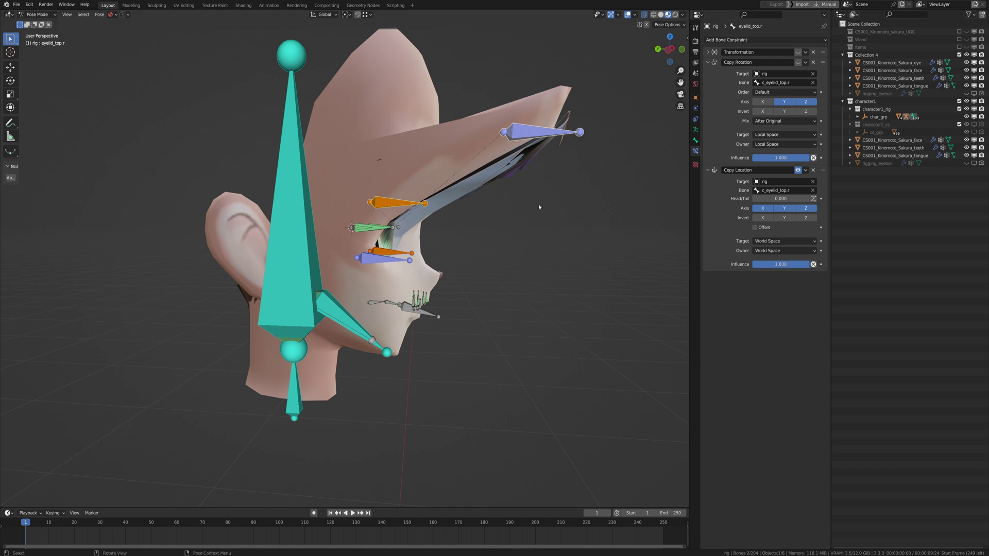
Try moving eyelid_top.r with the Copy Location constraint evaluated in World Space.
key(g)
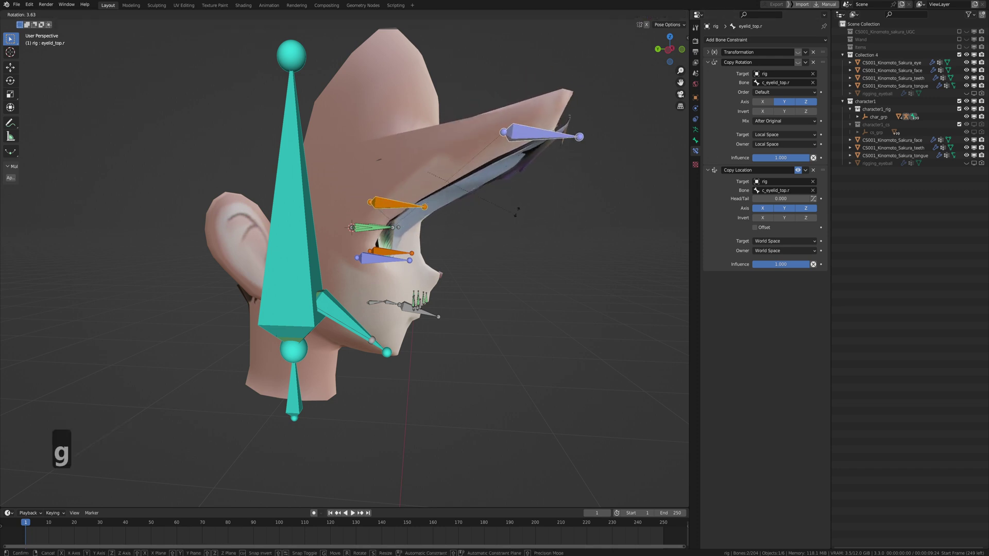
click(571, 202)
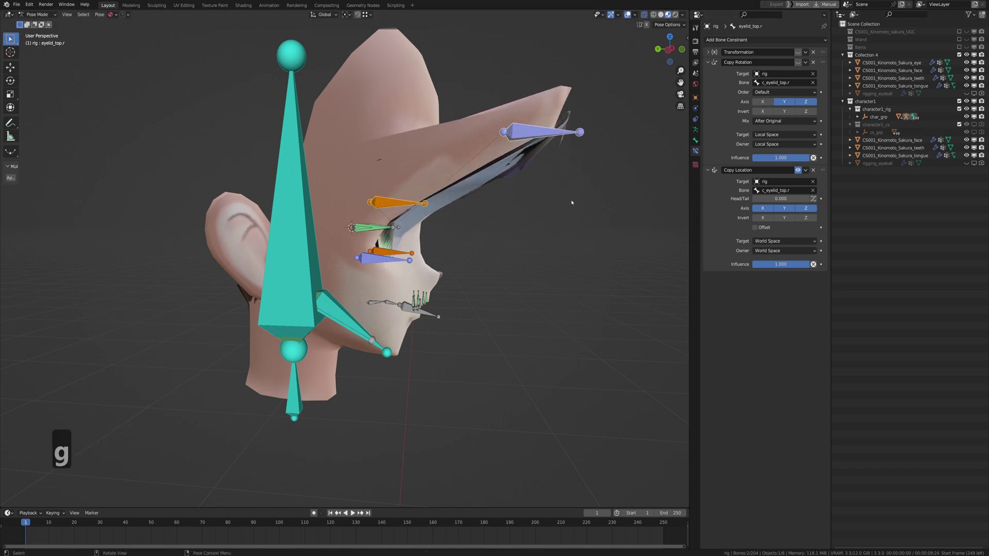
key(g)
right_click(536, 194)
Set the Copy Location constraint's target and owner to Local Space and try moving eyelid_top.r.
click(768, 241)
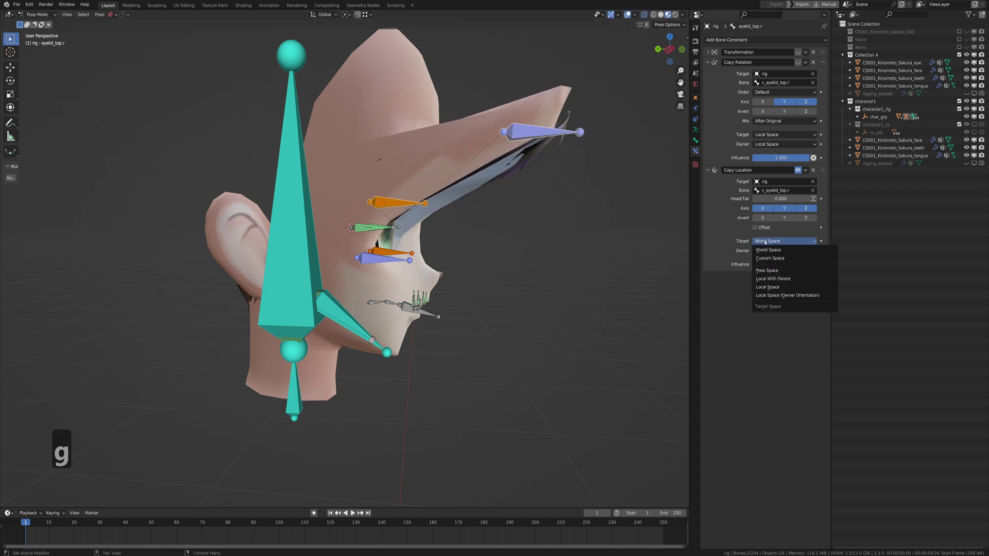
click(776, 288)
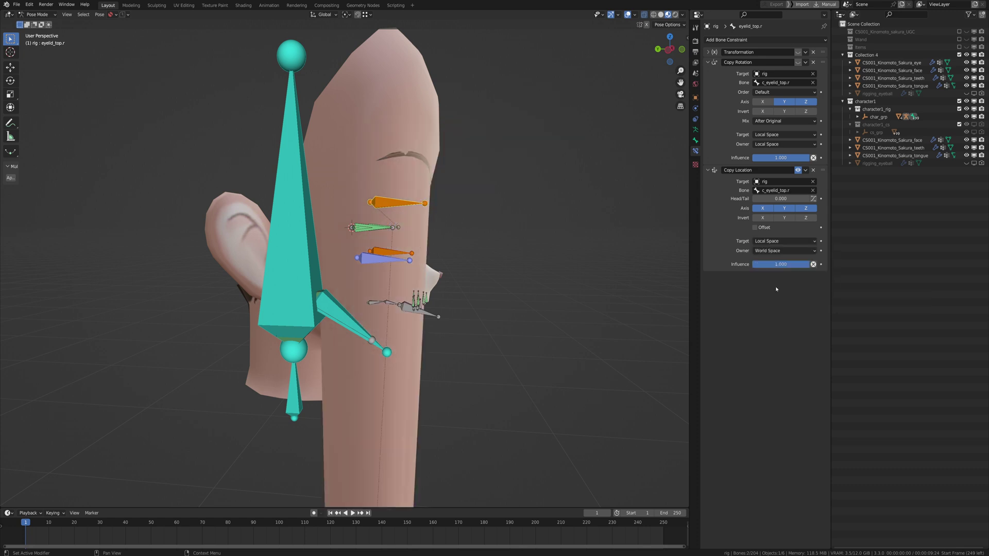
click(766, 253)
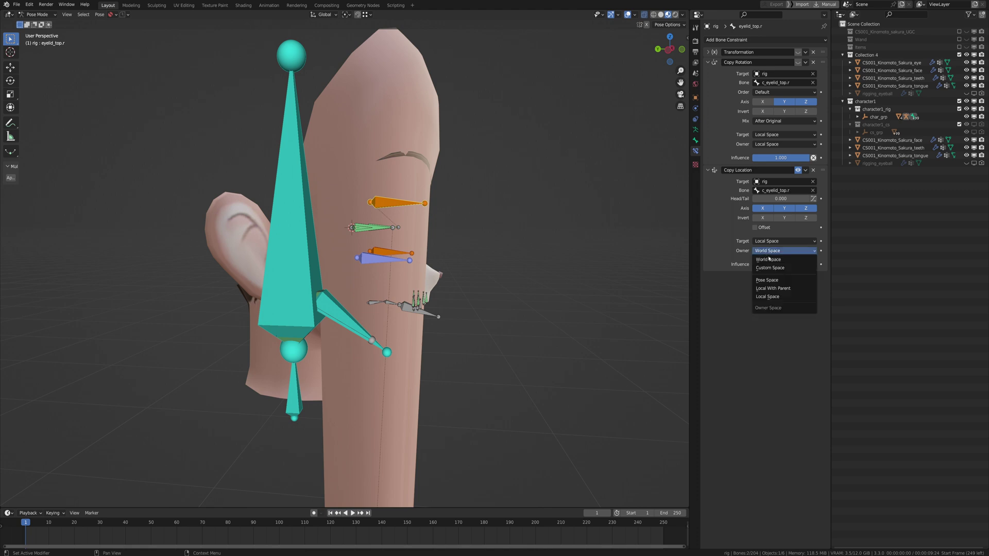
click(776, 297)
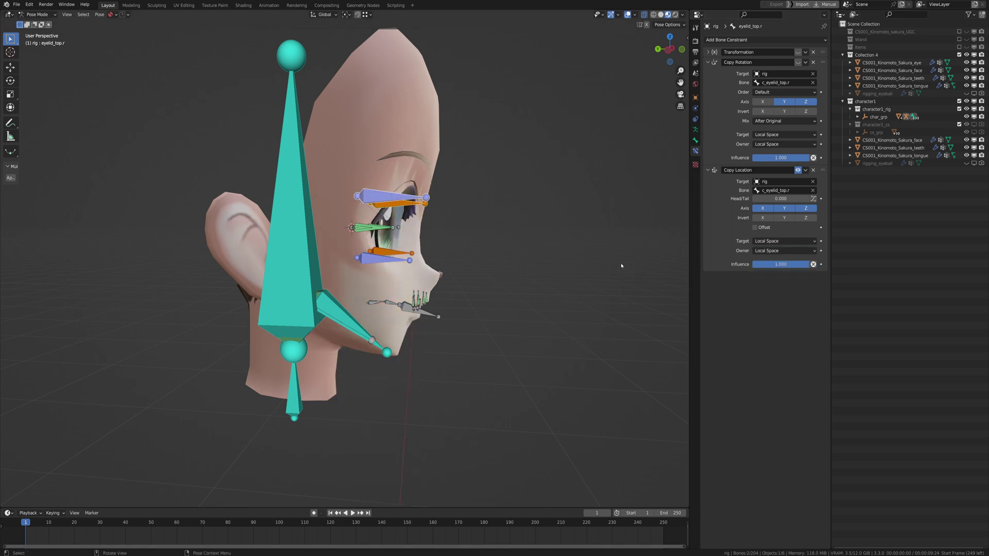
key(g)
key(g)
right_click(544, 232)
Show the armature's first bone layer as well and test moving the c_eyelid_top.r control.
click(696, 131)
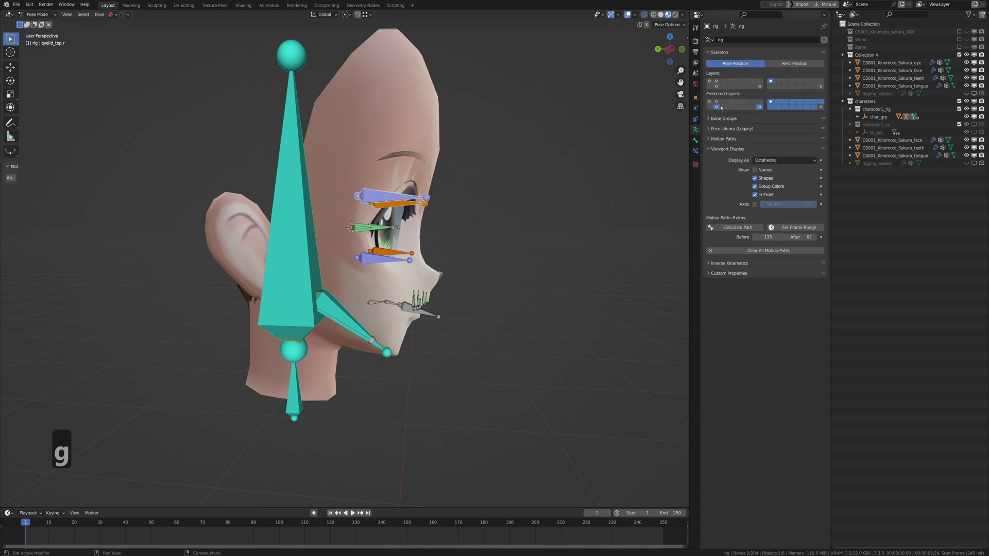
shift+click(710, 82)
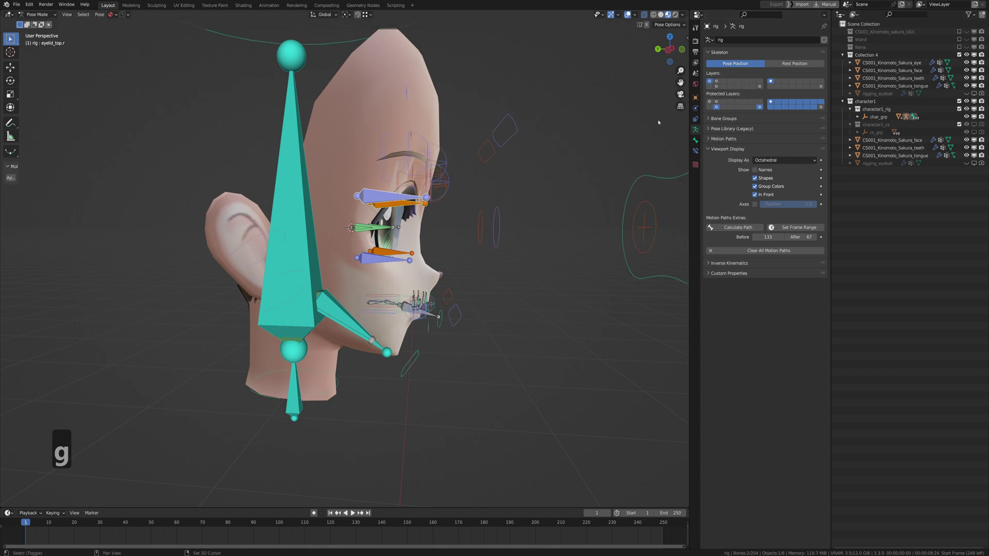
click(515, 135)
key(g)
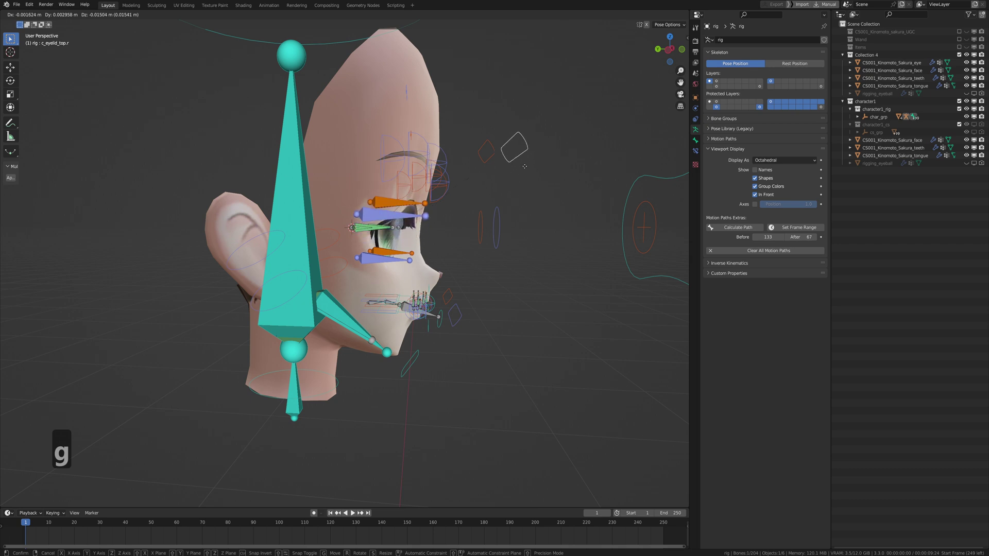
click(525, 168)
key(g)
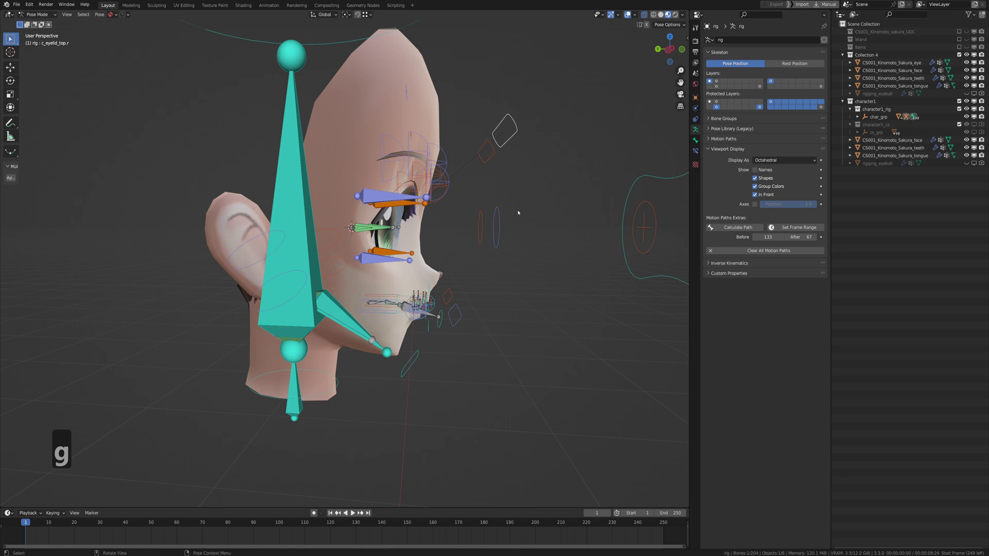
click(525, 199)
In Edit Mode's left view, rotate c_eyelid_top.r about 31.9° and move it about 0.016 m in Y and -0.028 m in Z.
key(Tab)
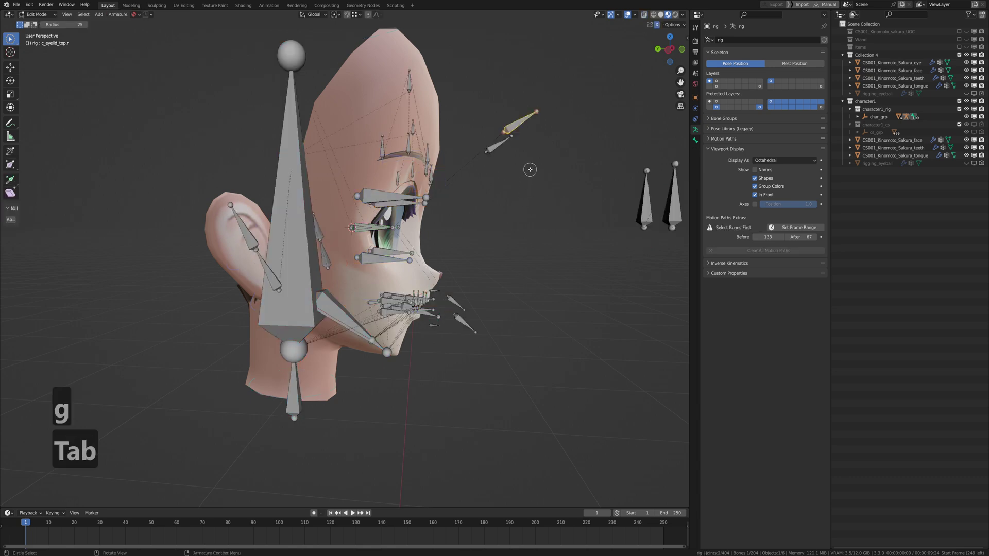
key(ctrl+3)
key(r)
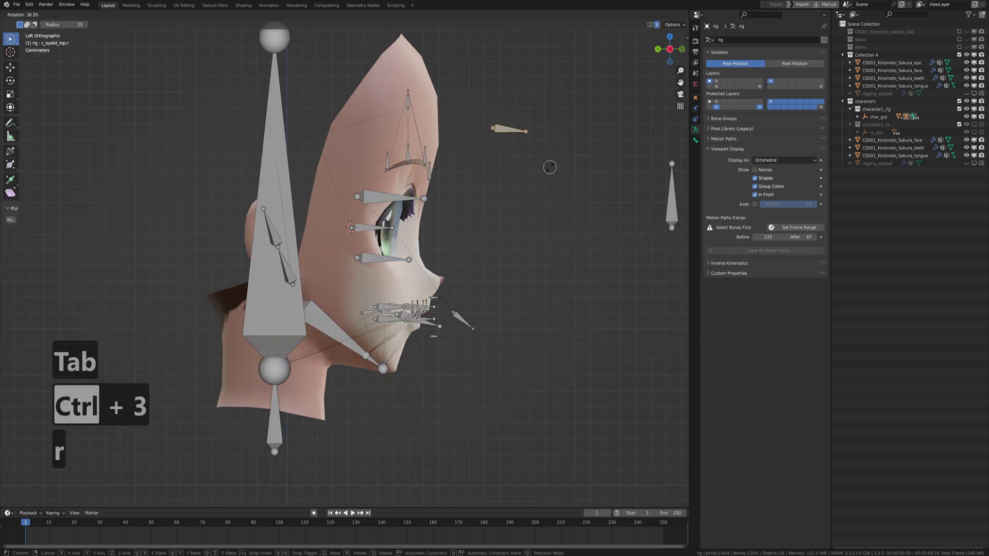
click(554, 164)
key(g)
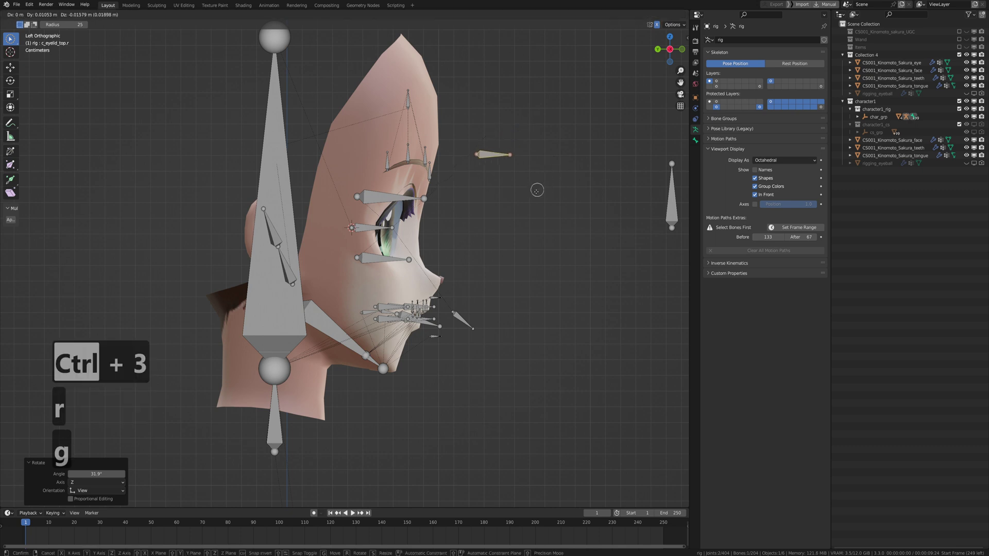
click(529, 206)
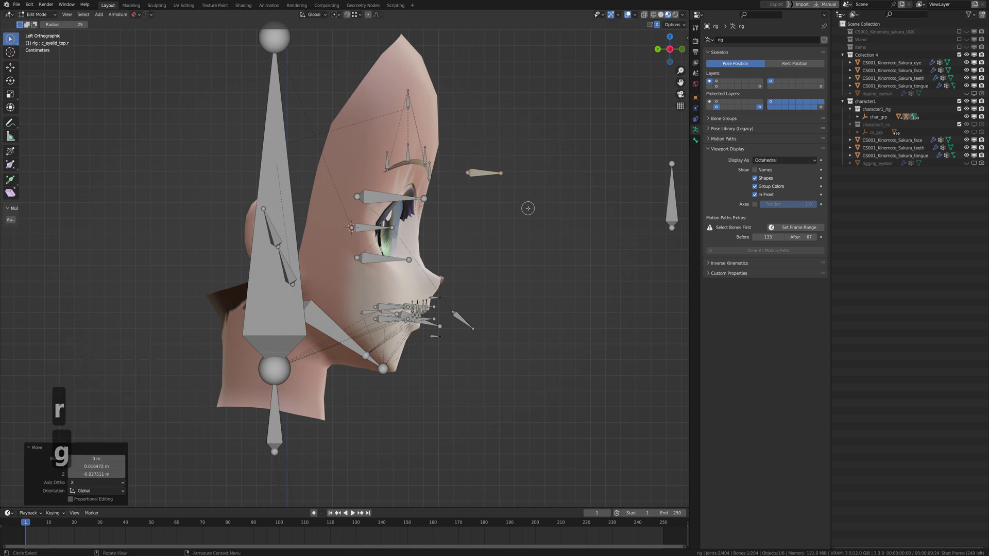
Test lowering the repositioned c_eyelid_top.r control in Pose Mode.
key(Tab)
key(g)
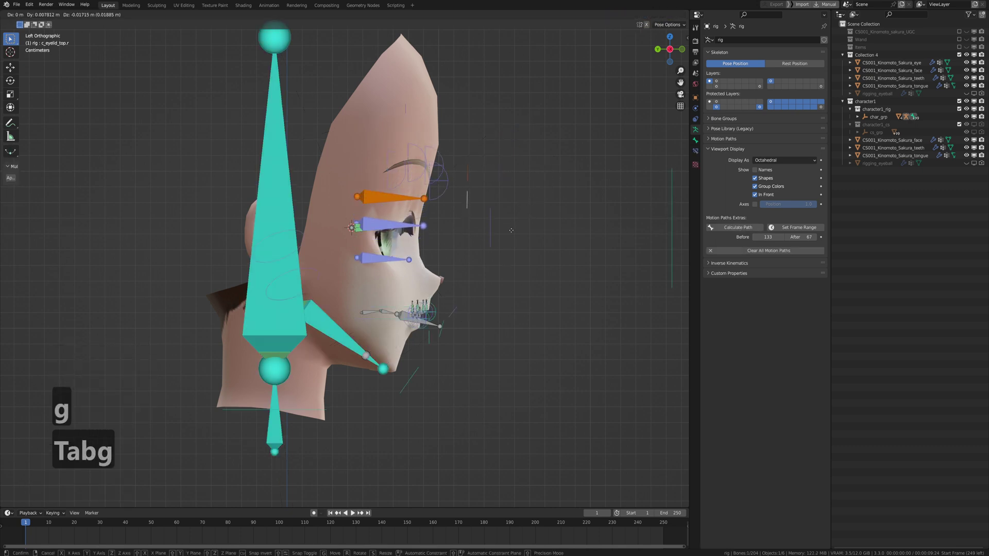
click(516, 234)
In Edit Mode, rotate the lower eyelid control bones about 40° and raise them about 0.028 m beneath the upper controls.
key(Tab)
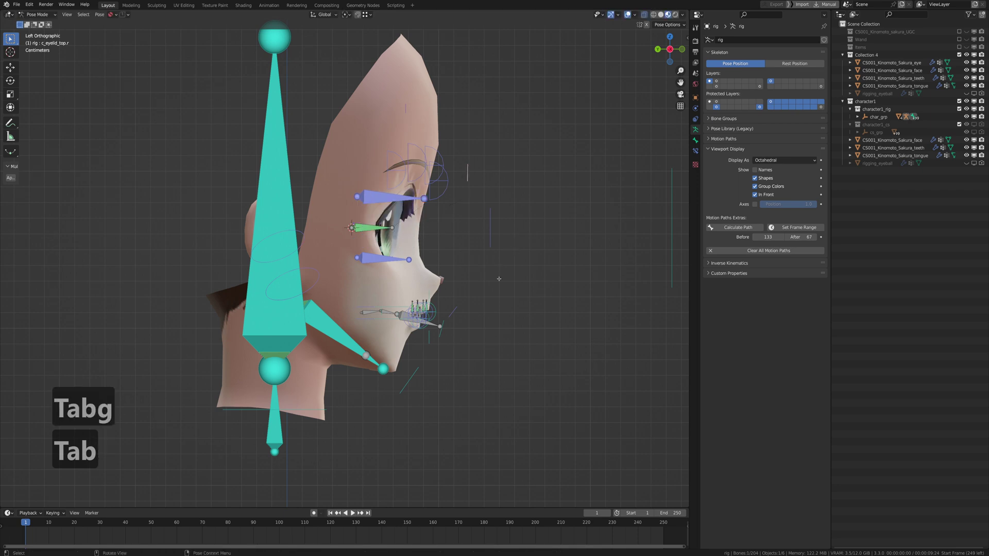
key(g)
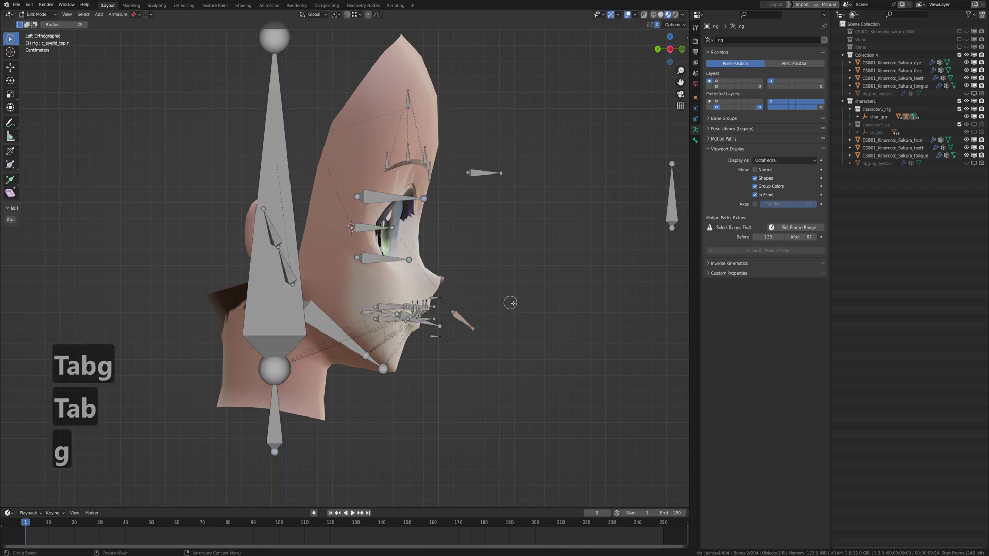
key(r)
click(514, 239)
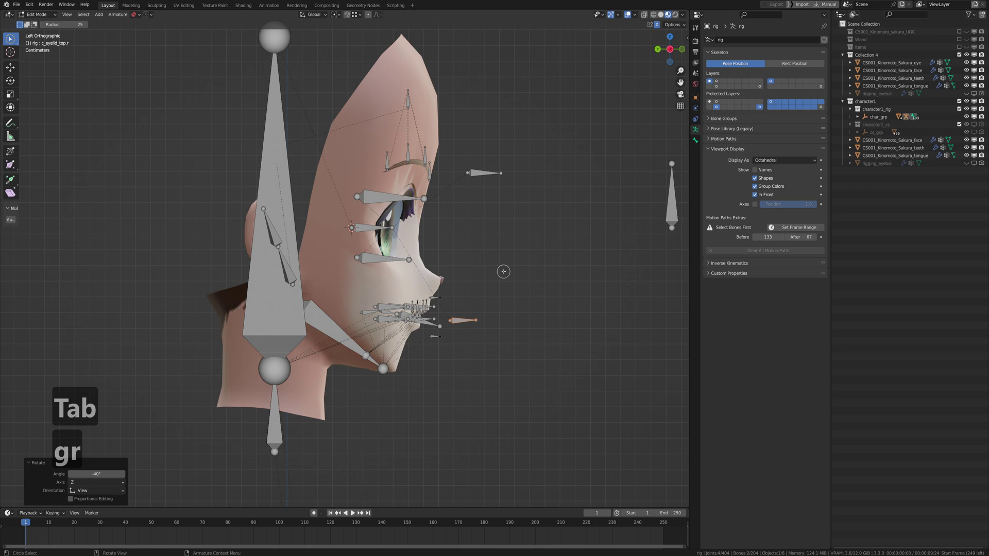
key(g)
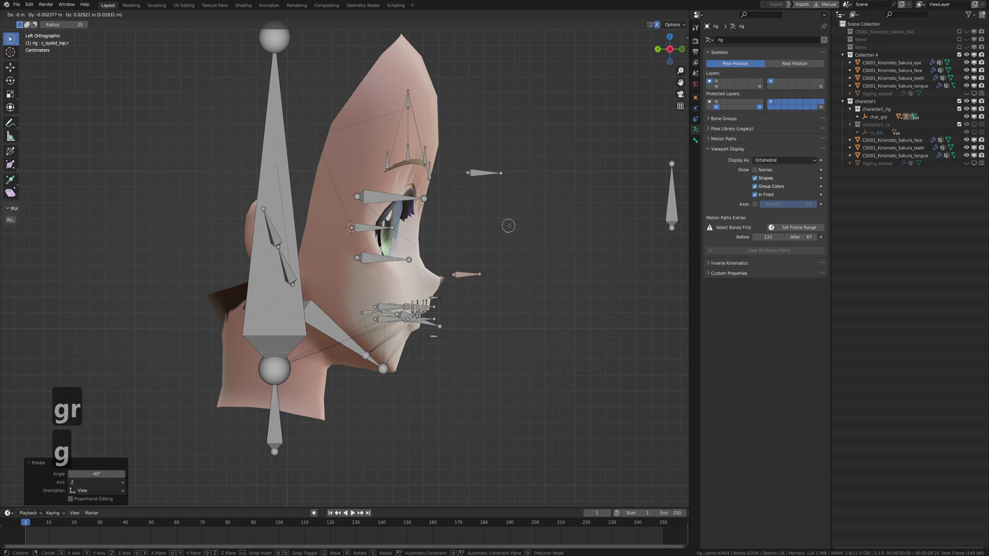
right_click(524, 227)
key(Tab)
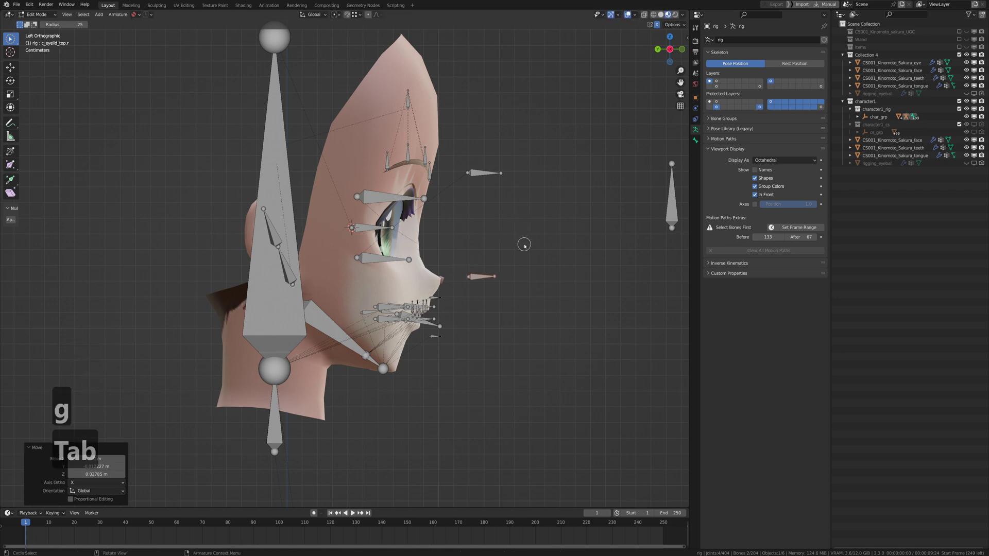
Test moving the lower eyelid controls upward in Pose Mode from an angled view.
mouse_move(523, 257)
middle_down()
mouse_move(496, 260)
mouse_move(566, 263)
mouse_move(524, 267)
middle_up()
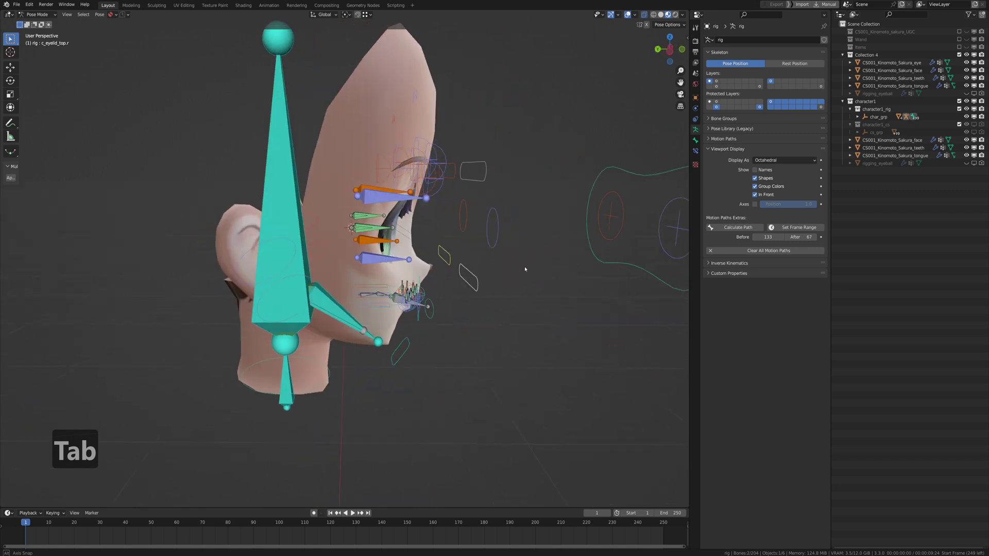
key(g)
right_click(502, 255)
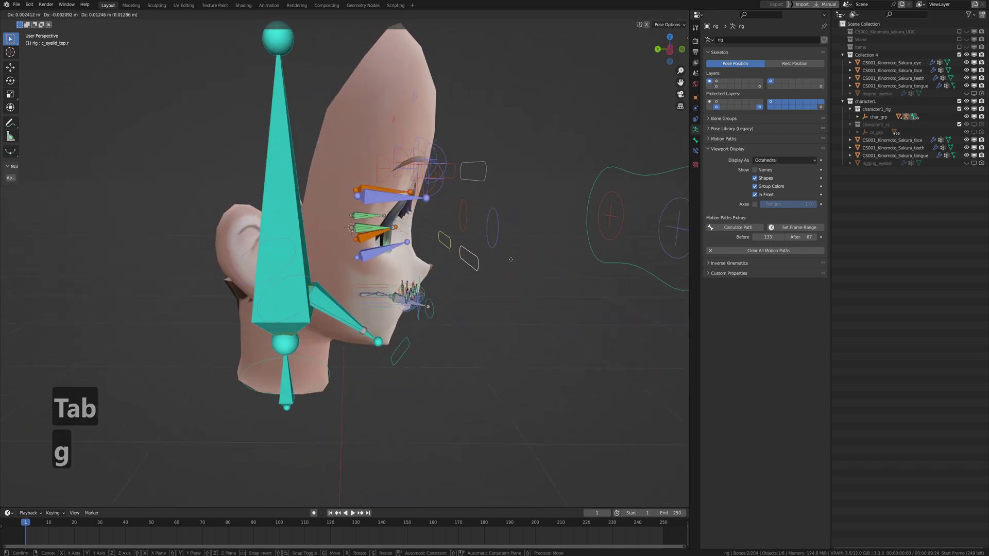
middle_drag(498, 253, 463, 253)
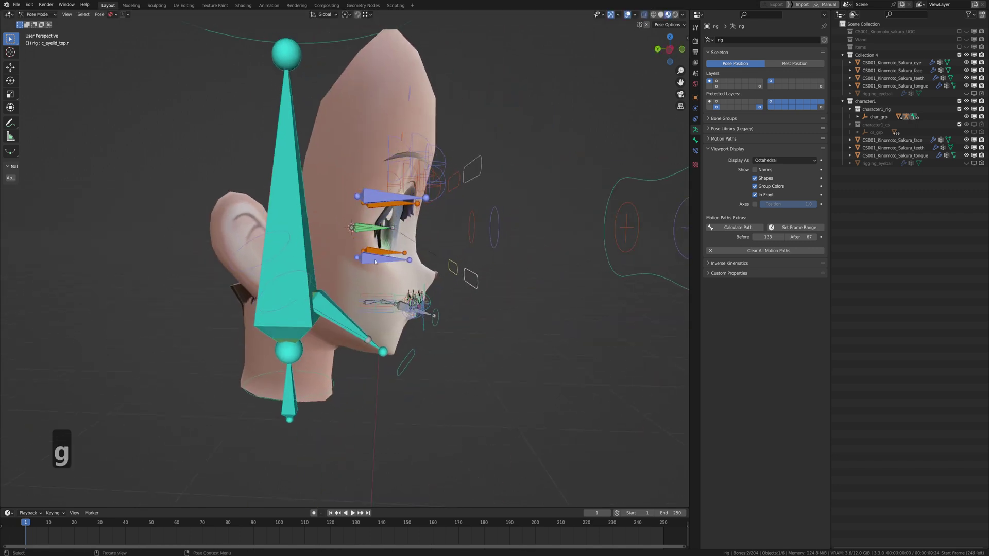
Disable eyelid_bot.r's Transformation and Copy Rotation constraints and add a Copy Location constraint targeting rig.
click(696, 151)
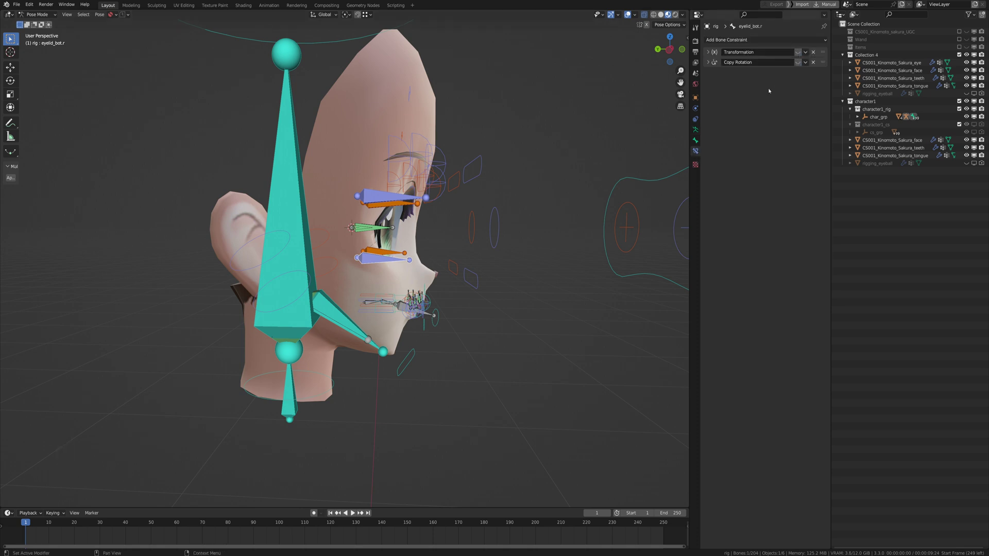
click(717, 40)
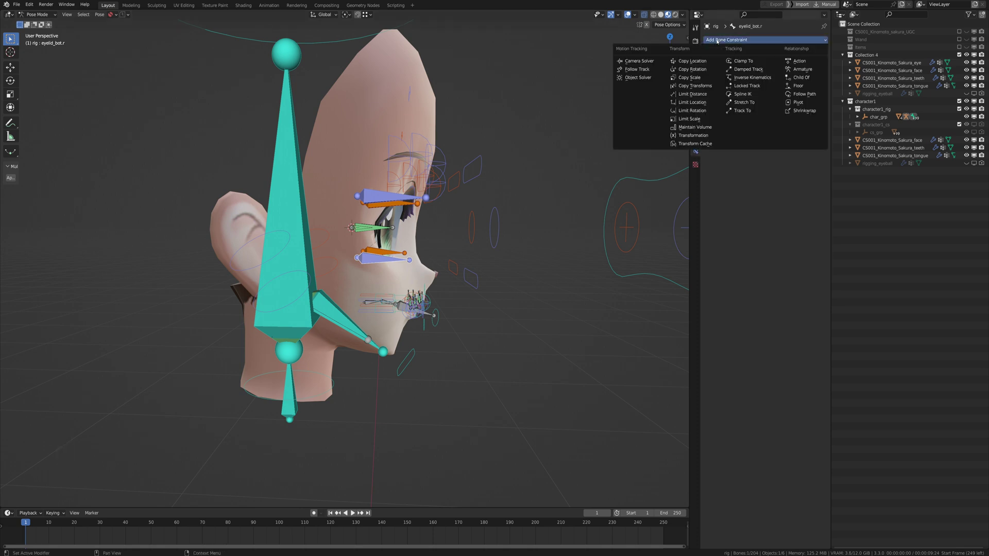
click(696, 61)
click(782, 83)
text(r)
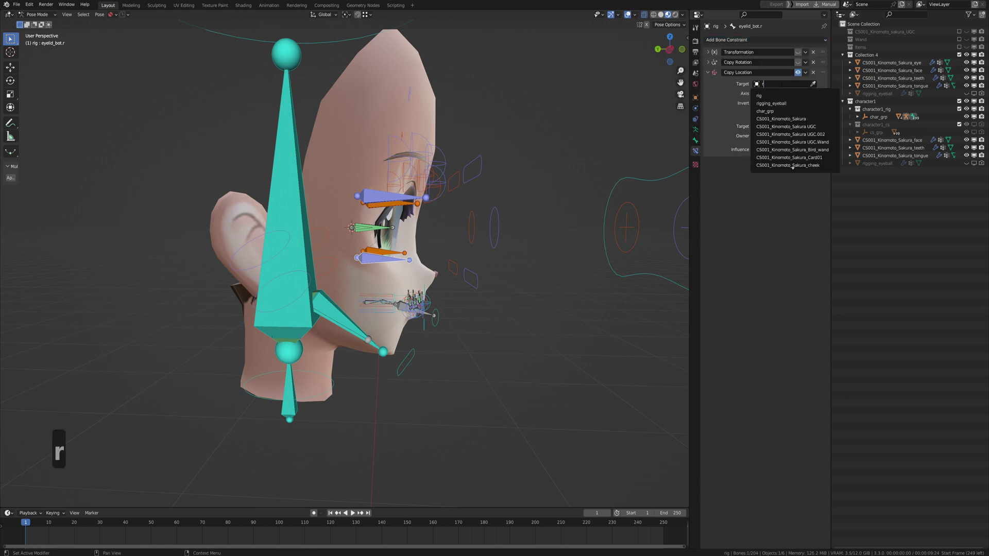
click(770, 96)
Set the bone target of eyelid_bot.r's Copy Location constraint to c_eyelid_bot.r, reusing the bone name from its Copy Rotation constraint.
click(708, 62)
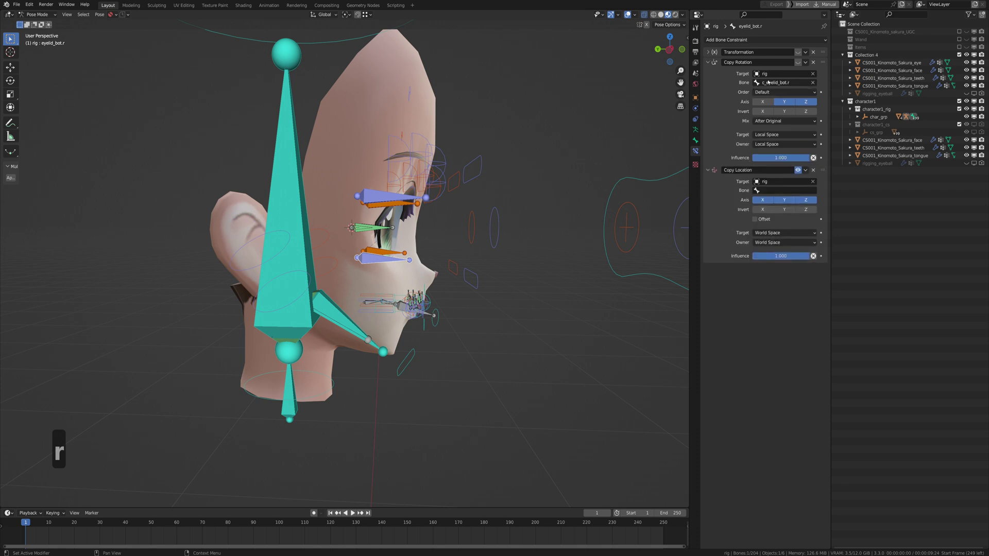
click(776, 83)
key(ctrl+c)
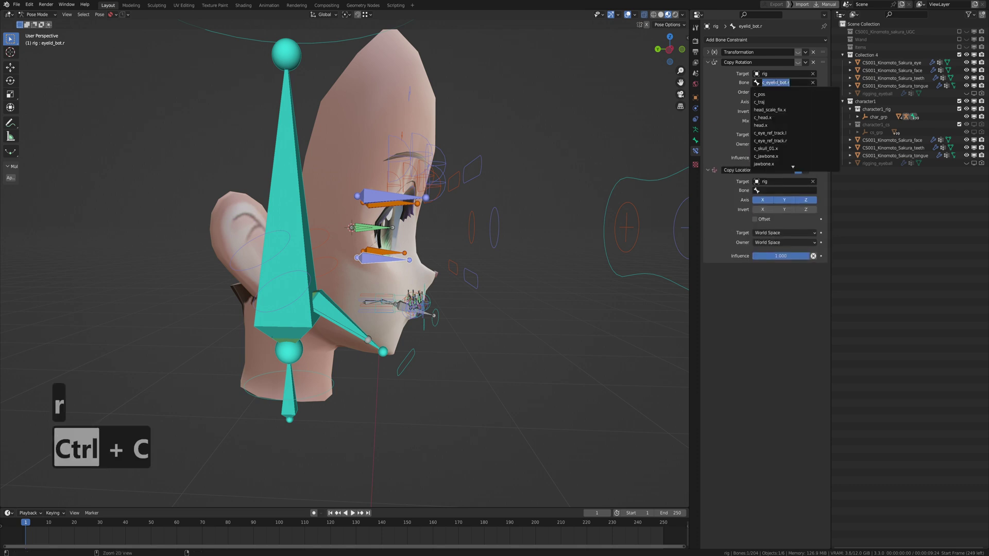
click(706, 62)
click(706, 63)
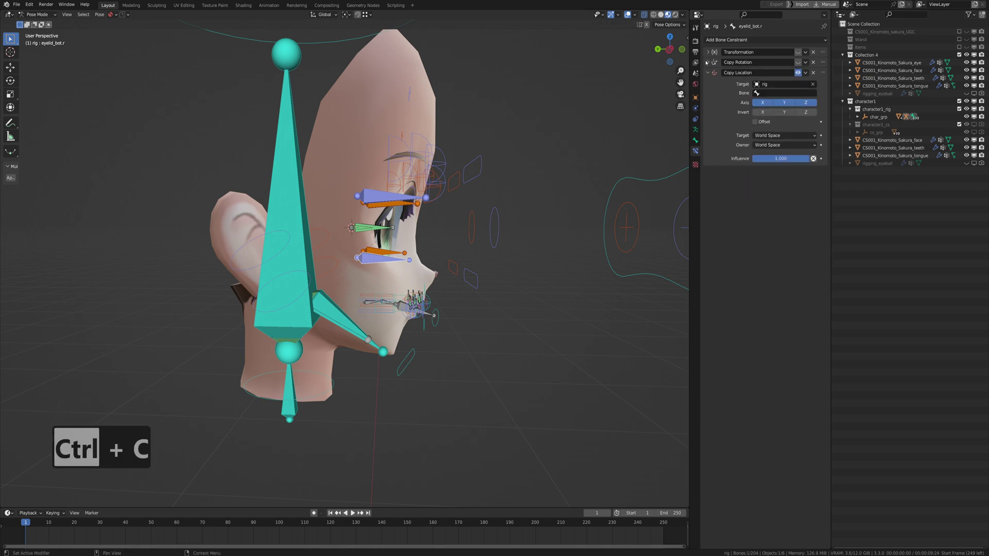
click(768, 92)
key(ctrl+v)
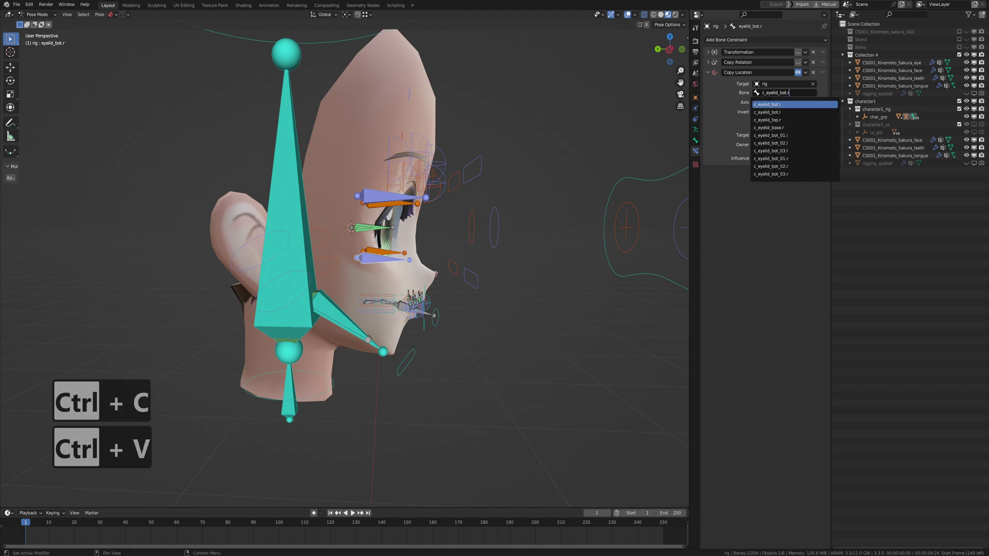
click(771, 104)
Set both the target and owner spaces of eyelid_bot.r's Copy Location constraint to Local Space.
click(767, 143)
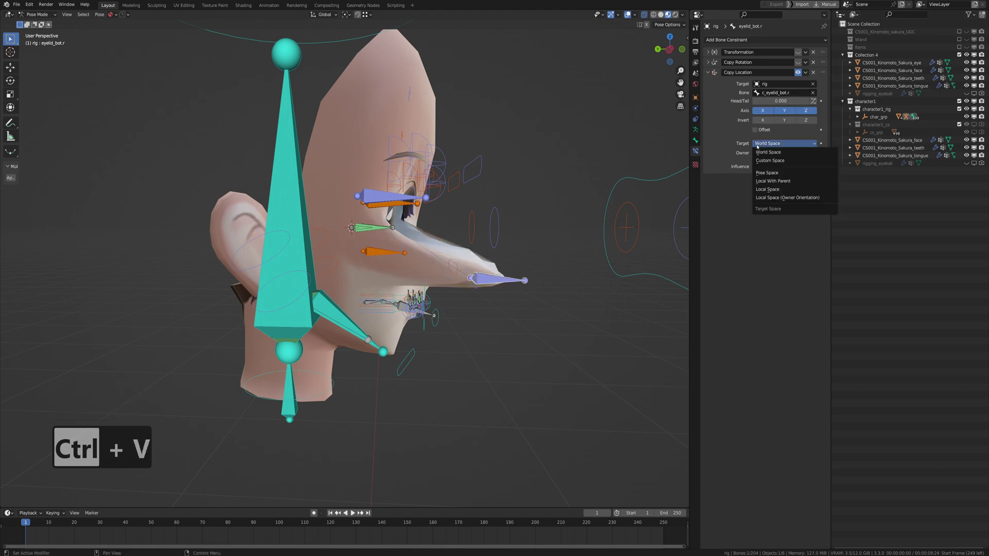
click(767, 189)
click(767, 153)
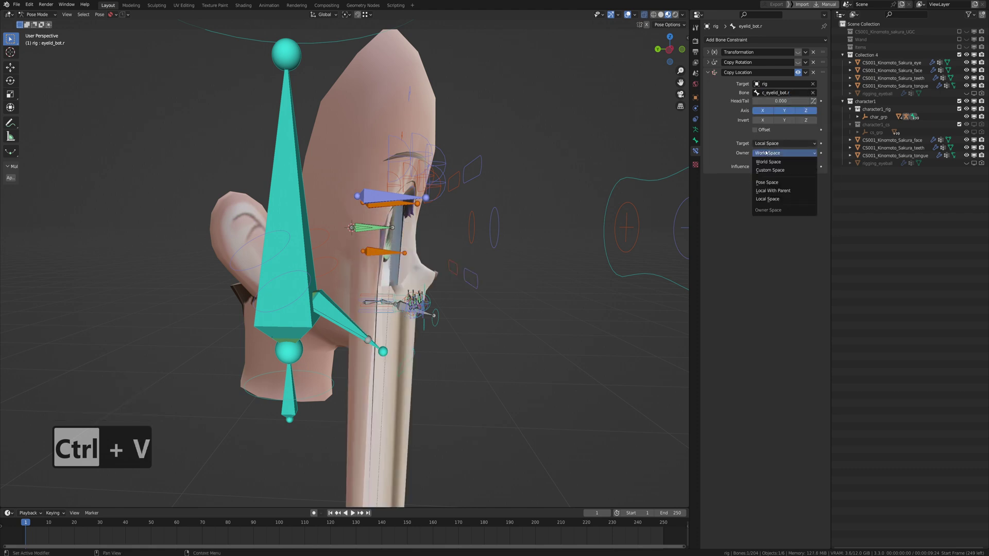
click(771, 183)
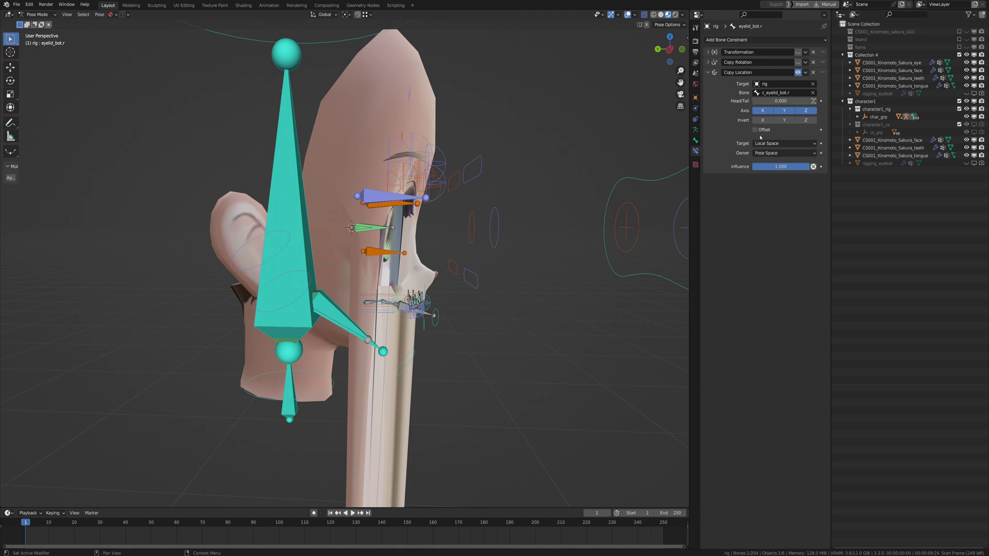
click(768, 154)
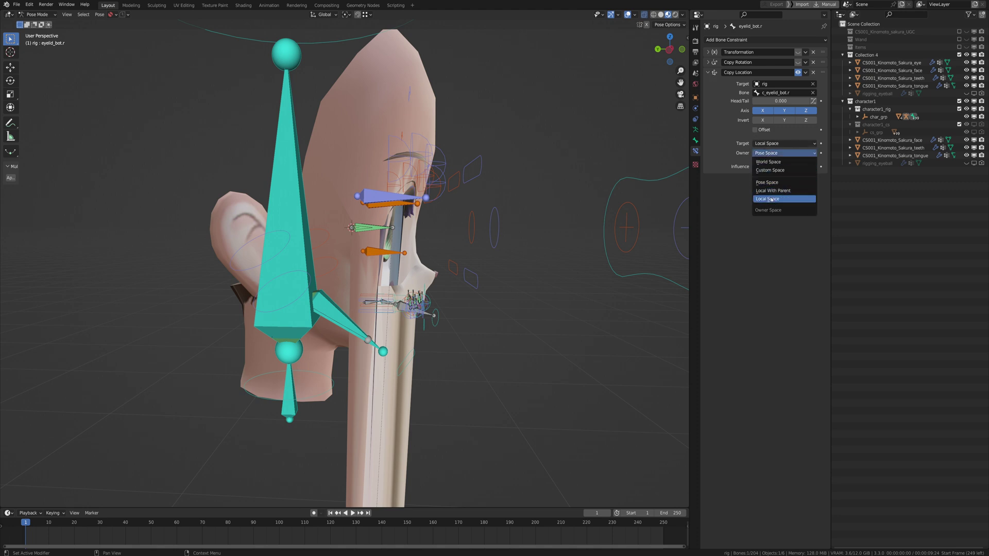
click(766, 194)
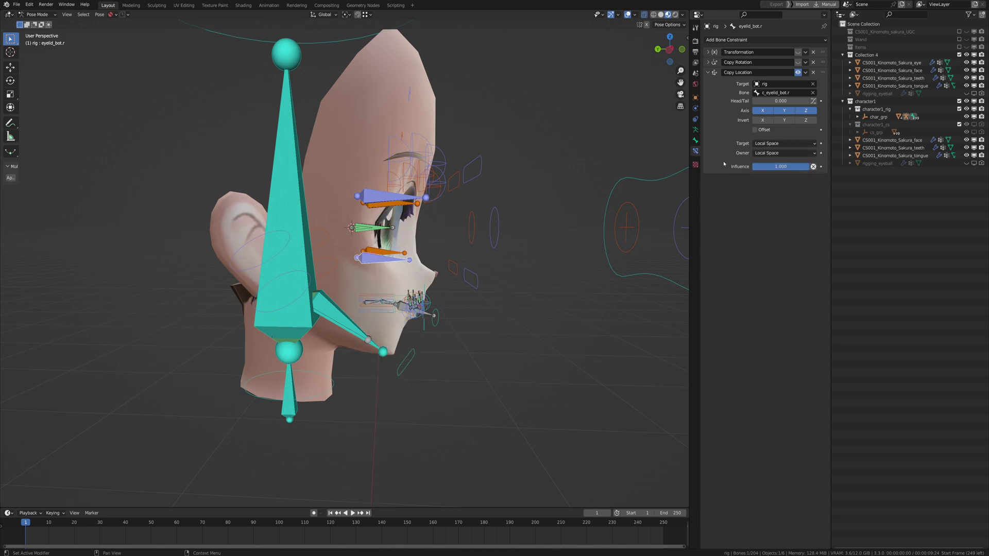
Test moving the lower eyelid control c_eyelid_bot.r upward from the side, checking the deformation from the front as well.
click(476, 277)
key(g)
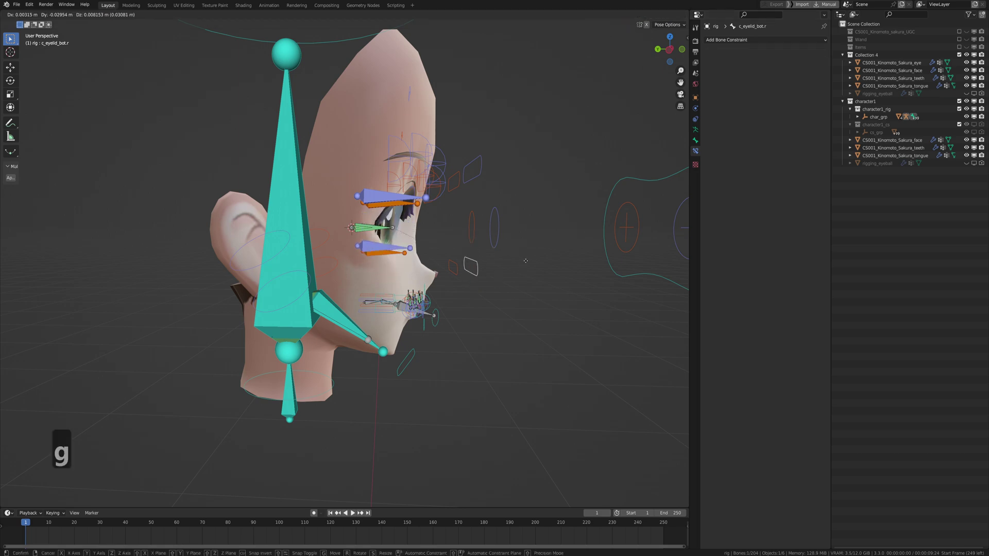
click(529, 264)
middle_drag(529, 265, 437, 247)
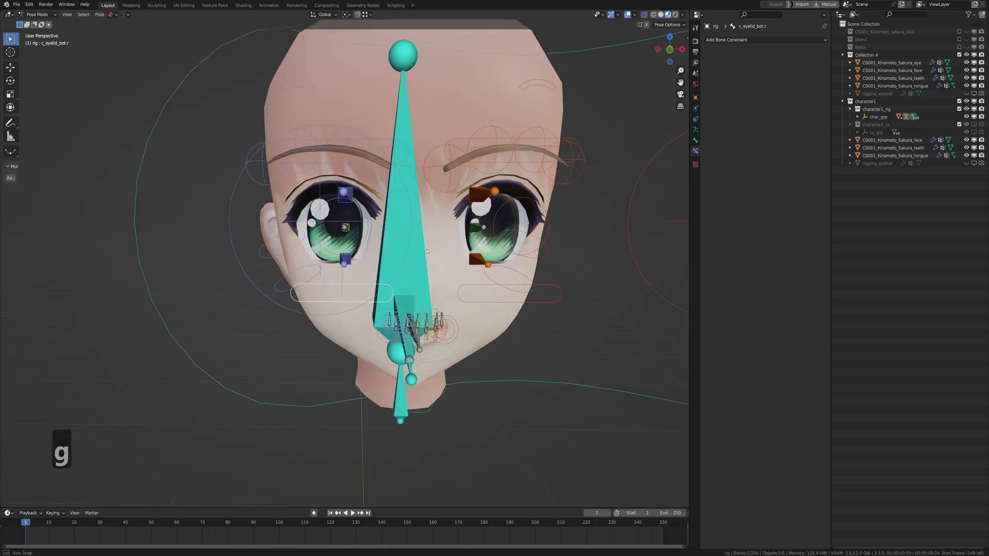
middle_drag(427, 251, 497, 250)
key(g)
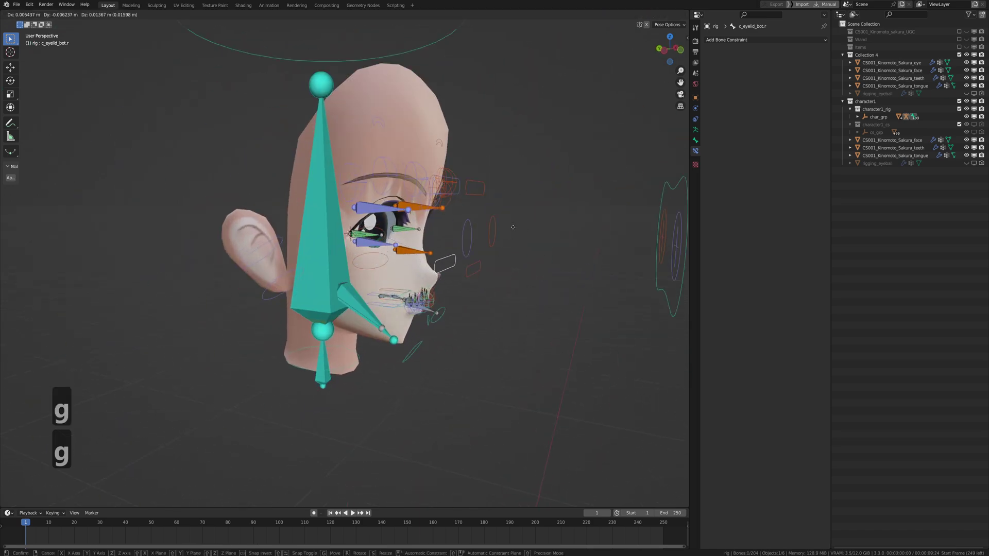
right_click(514, 238)
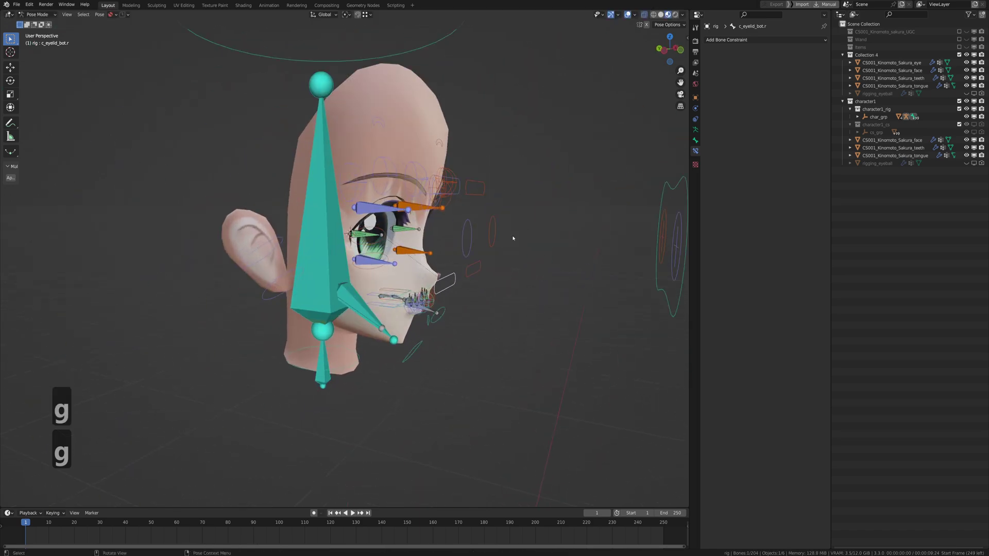
Hide the deform bones and display only the rig's first and second armature layers.
click(696, 131)
middle_drag(507, 211, 556, 214)
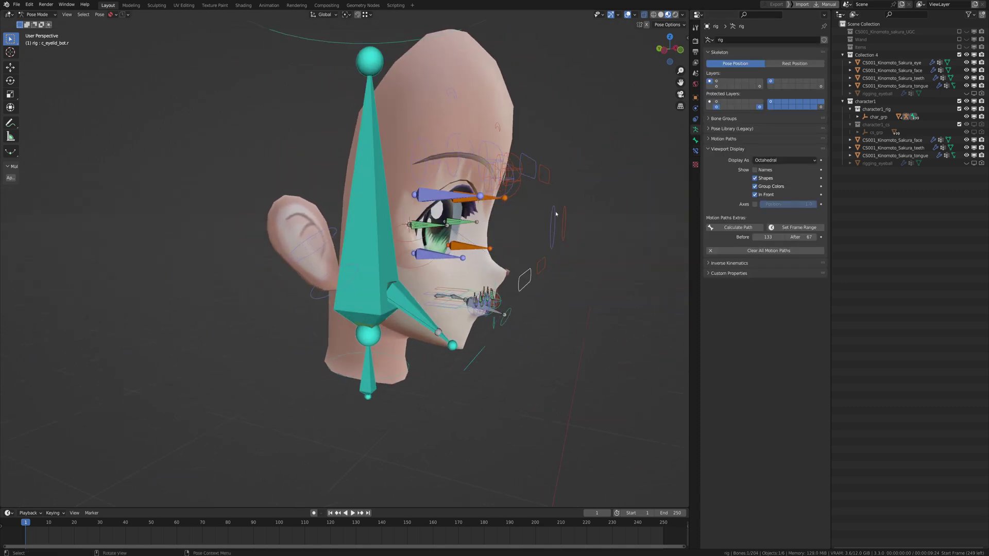
click(771, 81)
click(711, 82)
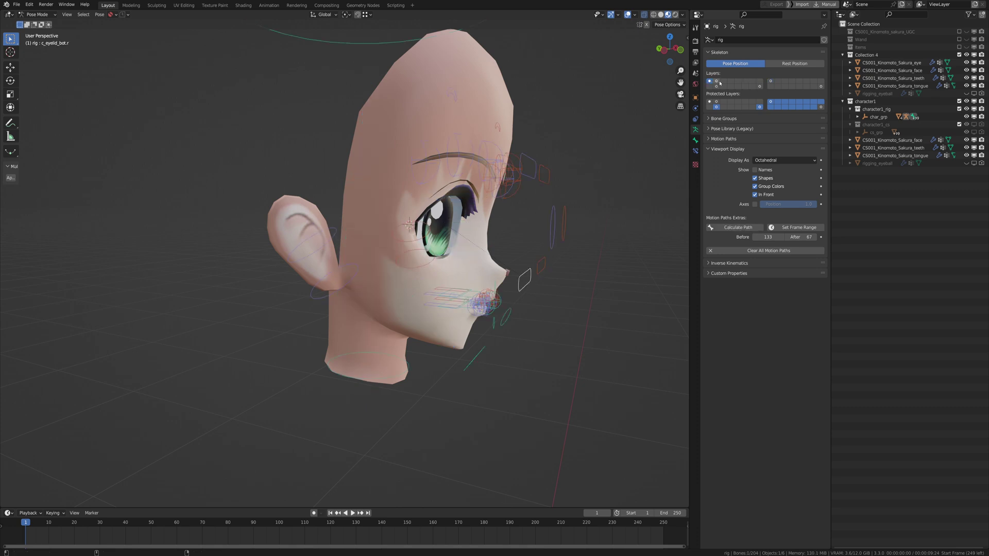
shift+click(718, 82)
Raise the lower eyelid control c_eyelid_bot.r about 0.013 m along global Z.
middle_drag(540, 209, 523, 227)
scroll(470, 211, up, 1)
key(g)
key(z)
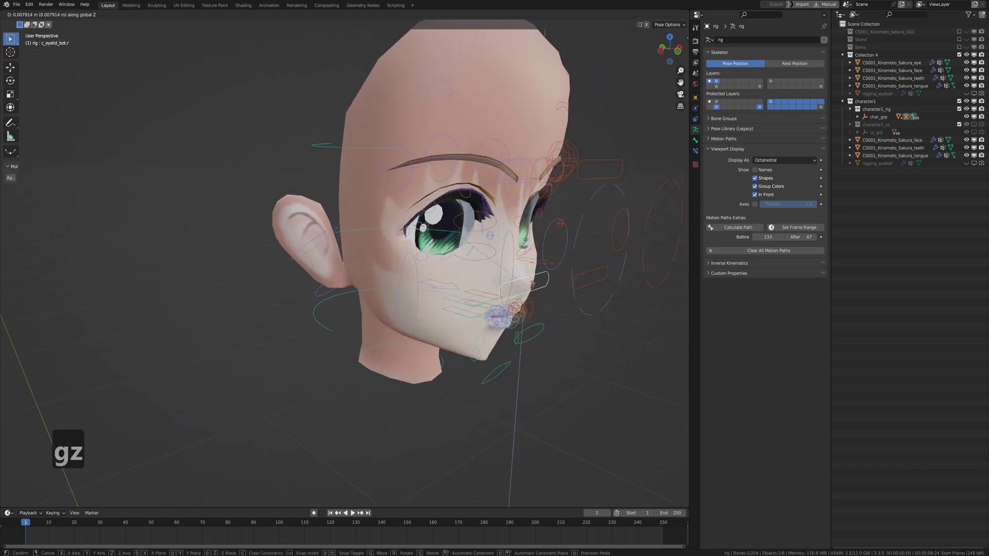
right_click(533, 257)
middle_drag(543, 260, 497, 258)
key(g)
key(z)
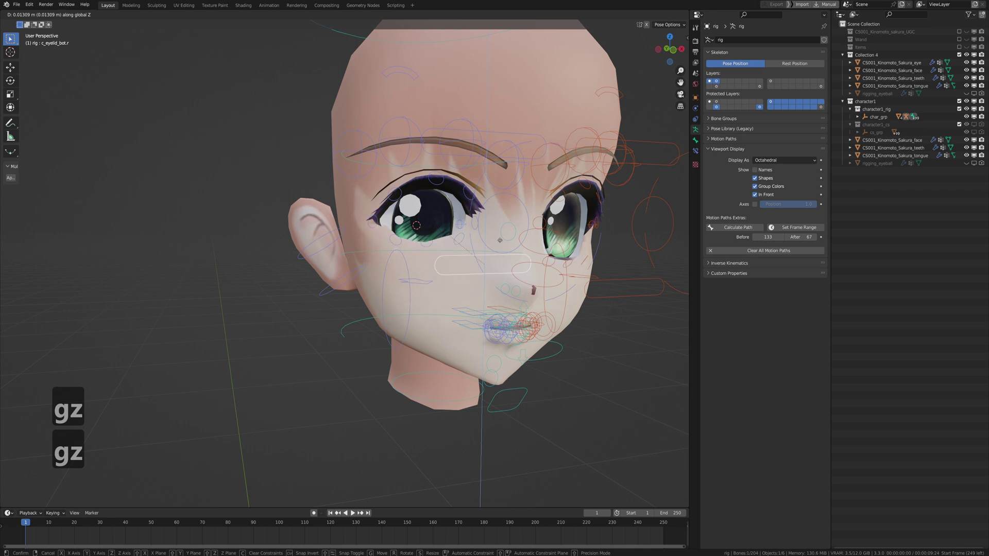
click(500, 243)
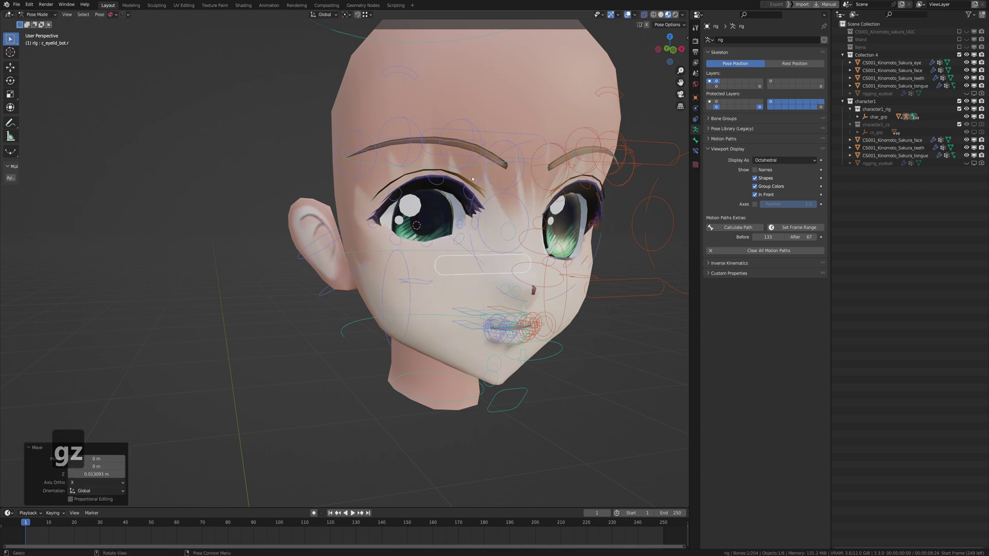
Lower the upper eyelid control c_eyelid_top.r along global Z by about 0.02 m, plus about 0.006 m more to nearly close the eye.
click(526, 137)
key(g)
key(z)
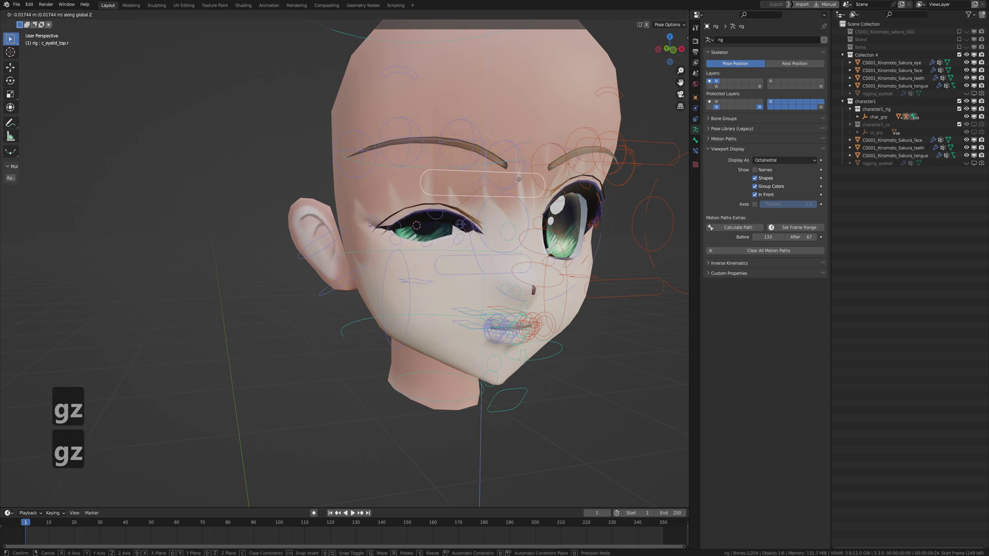
click(516, 184)
middle_drag(516, 184, 411, 183)
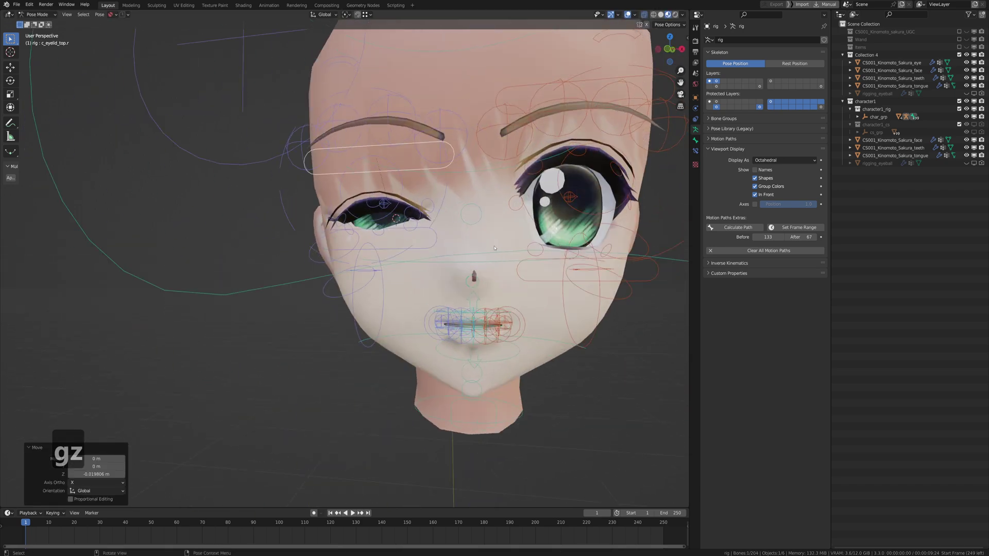
middle_drag(538, 251, 531, 287)
key(g)
key(z)
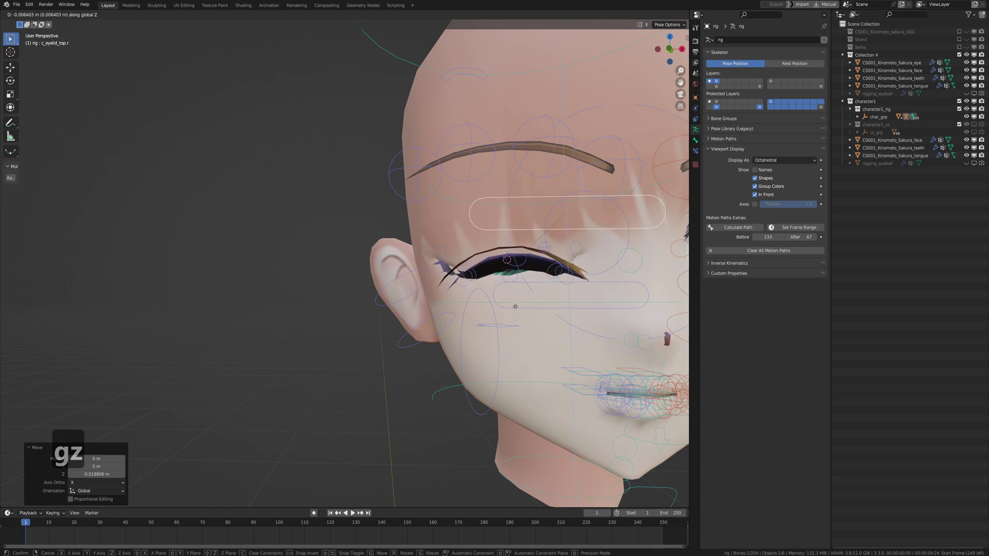
click(516, 303)
At the eye's outer side, lower c_eyelid_bot_03.r about 0.004 m and raise c_eyelid_top_03.r slightly along global Z.
middle_drag(506, 290, 474, 281)
click(510, 268)
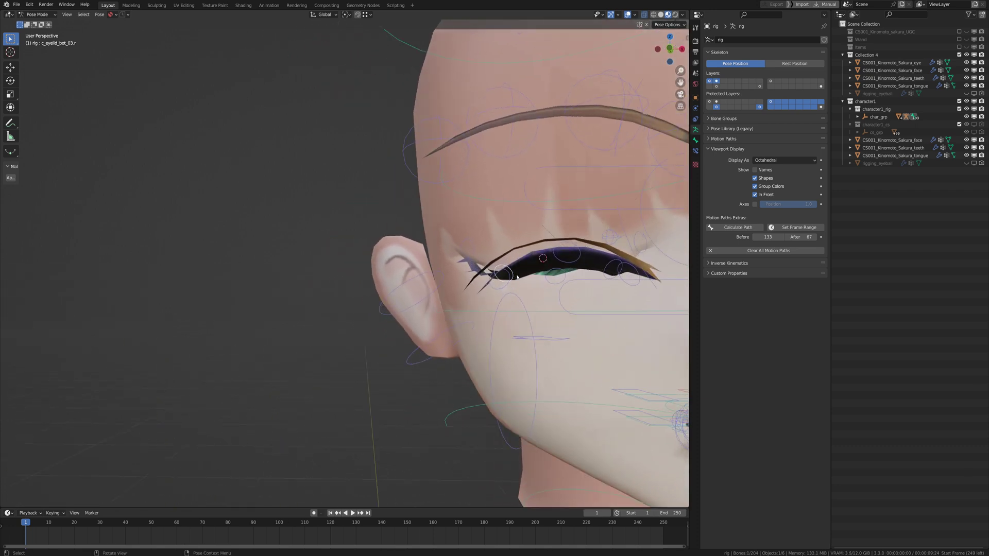
key(g)
key(z)
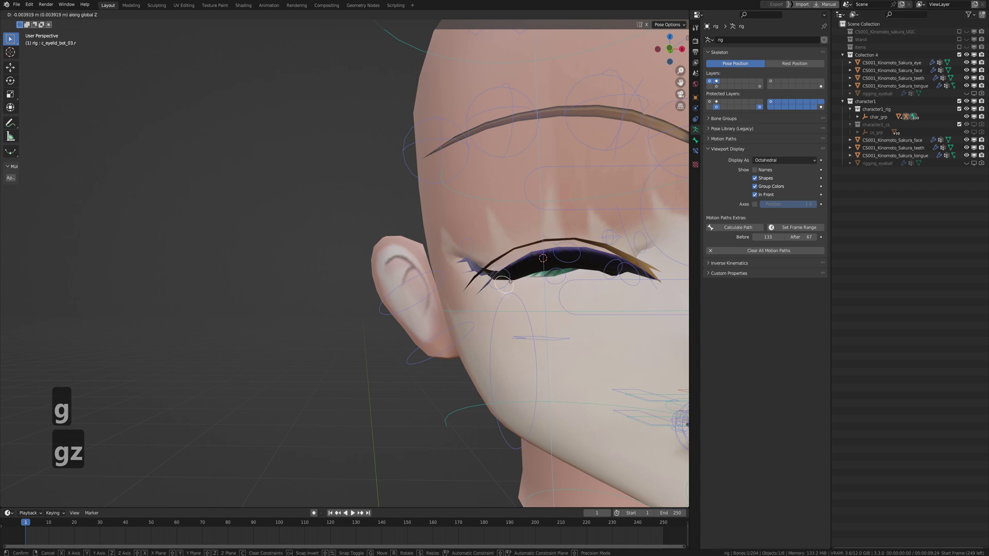
click(509, 282)
click(502, 263)
key(g)
key(z)
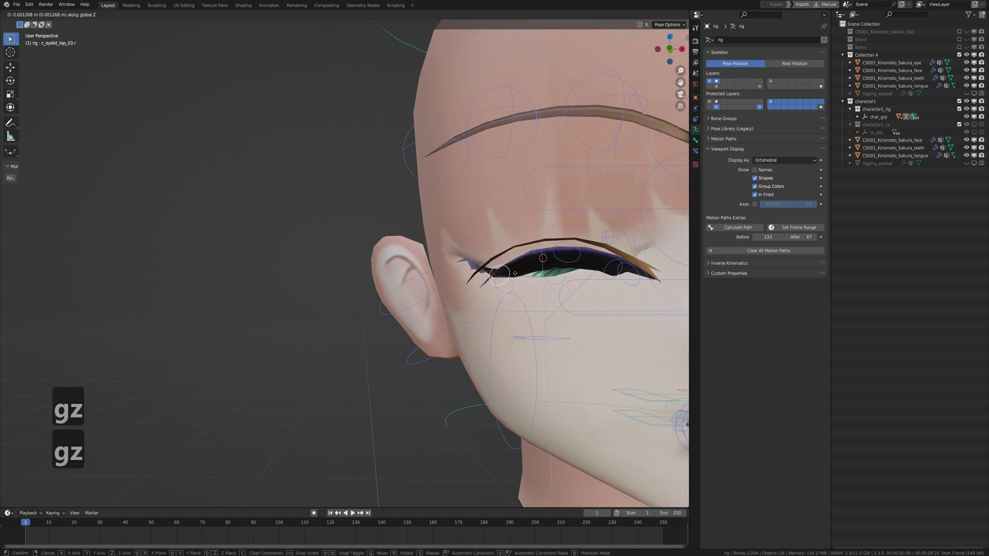
click(514, 263)
Lower the inner lower-lid control c_eyelid_bot_01.r about 0.0035 m along global Z.
shift+middle_drag(617, 265, 514, 261)
click(515, 262)
key(g)
key(z)
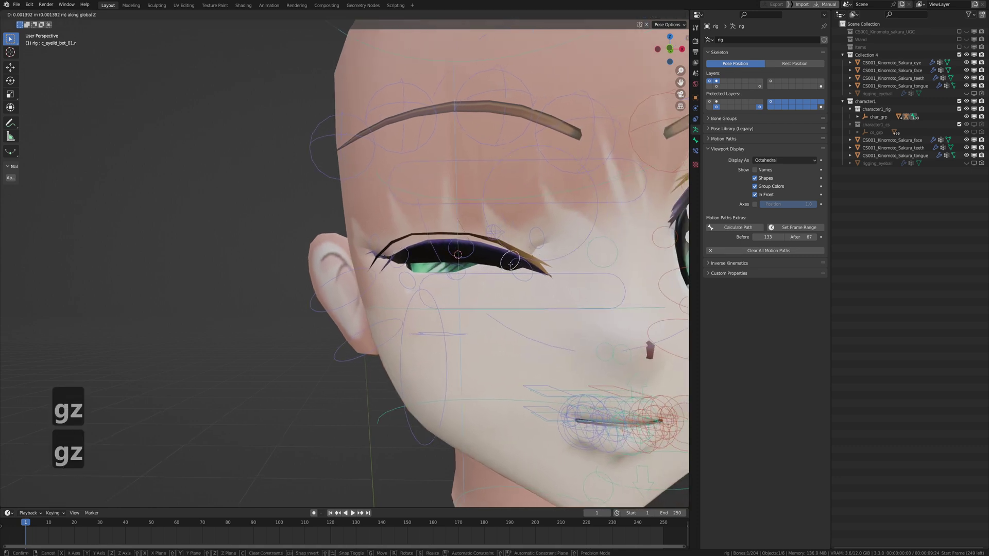
right_click(509, 262)
key(g)
key(z)
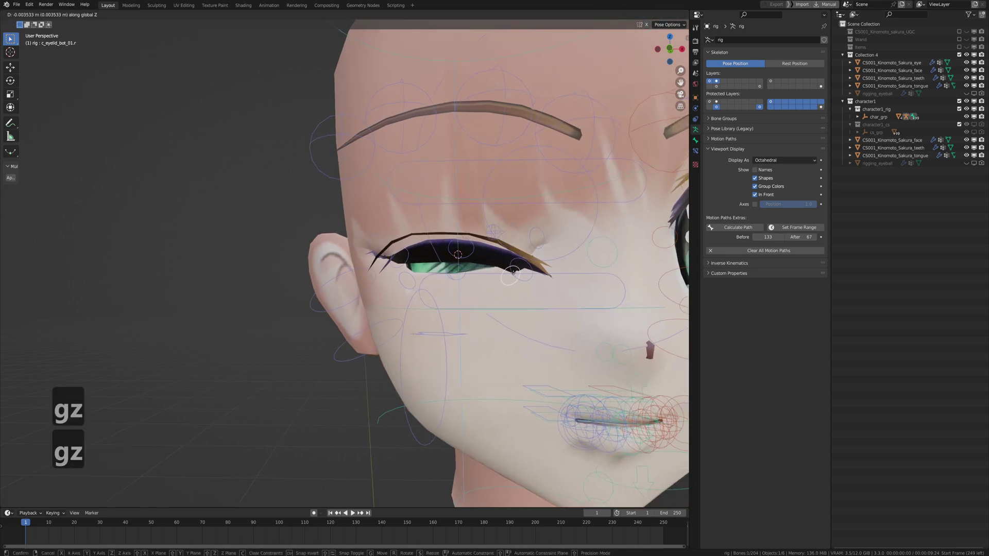
click(516, 273)
Reshape the upper lid along global Z by raising c_eyelid_top_01.r about 0.0076 m and lowering c_eyelid_top_02.r about 0.002 m.
click(520, 263)
key(g)
key(z)
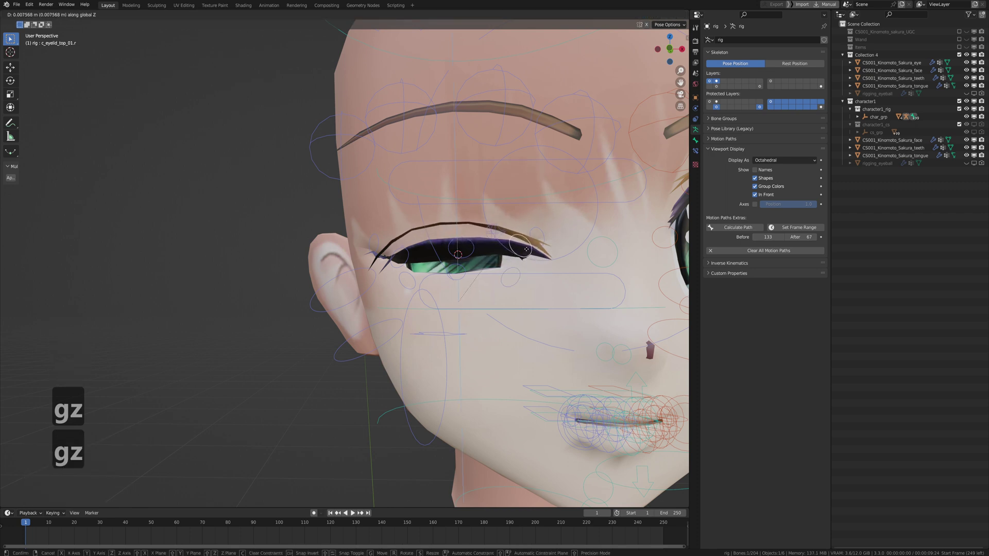
click(526, 250)
click(467, 246)
key(g)
key(z)
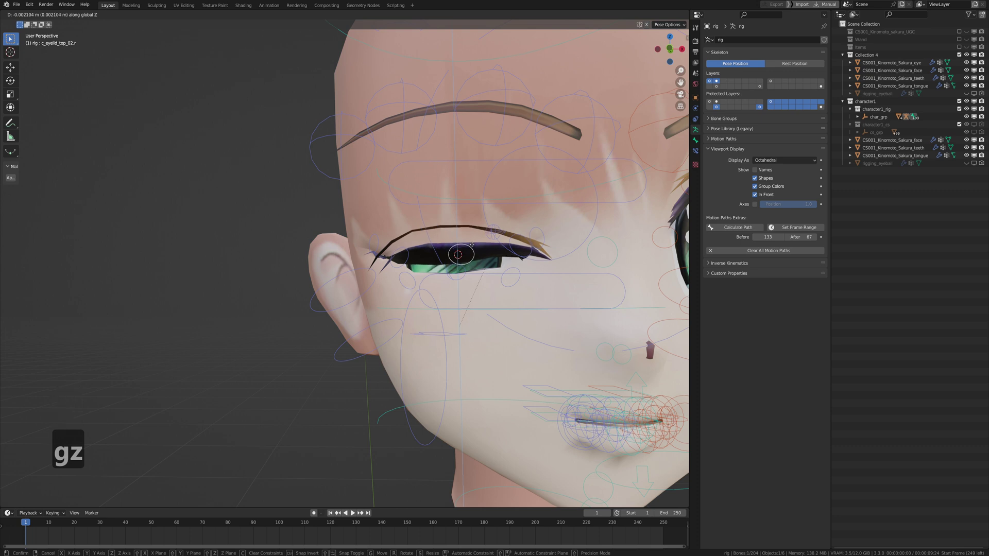
click(474, 239)
Lower the main upper eyelid control c_eyelid_top.r about another 0.0045 m along global Z to close the eye.
click(462, 208)
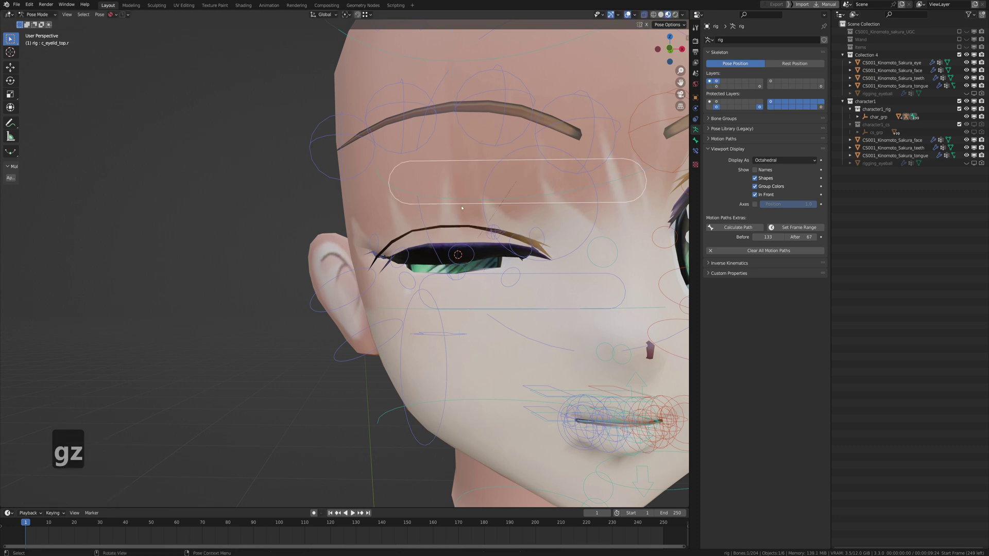
key(g)
key(z)
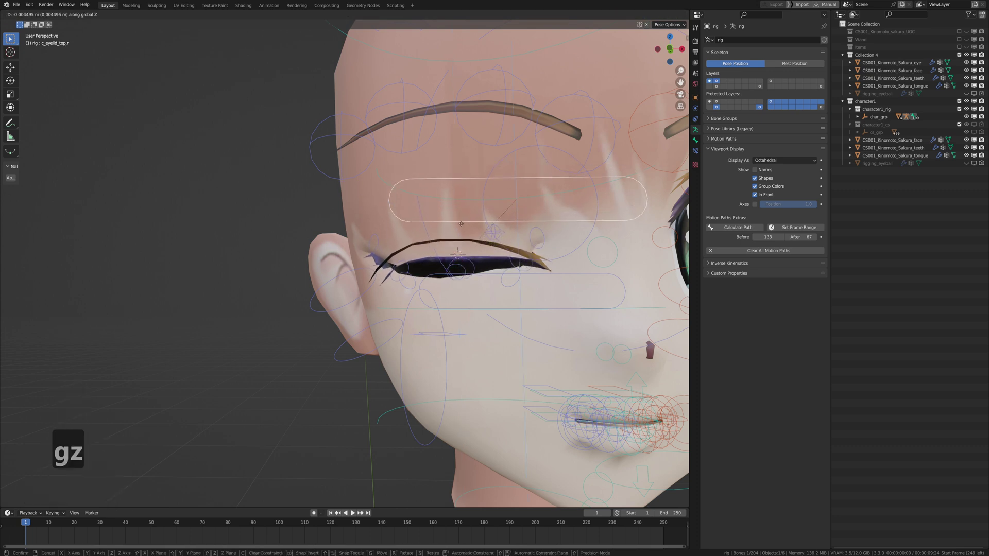
click(461, 224)
Lower the outer eye corner control c_eyelid_corner_02.r about 0.011 m along global Z.
middle_drag(460, 224, 391, 233)
scroll(453, 234, up, 1)
click(412, 233)
key(g)
key(z)
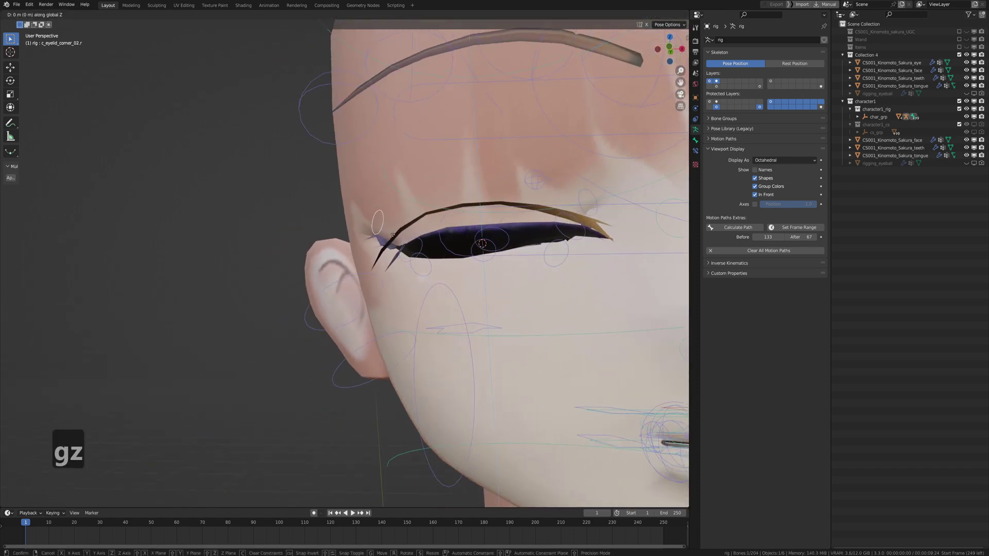
click(392, 268)
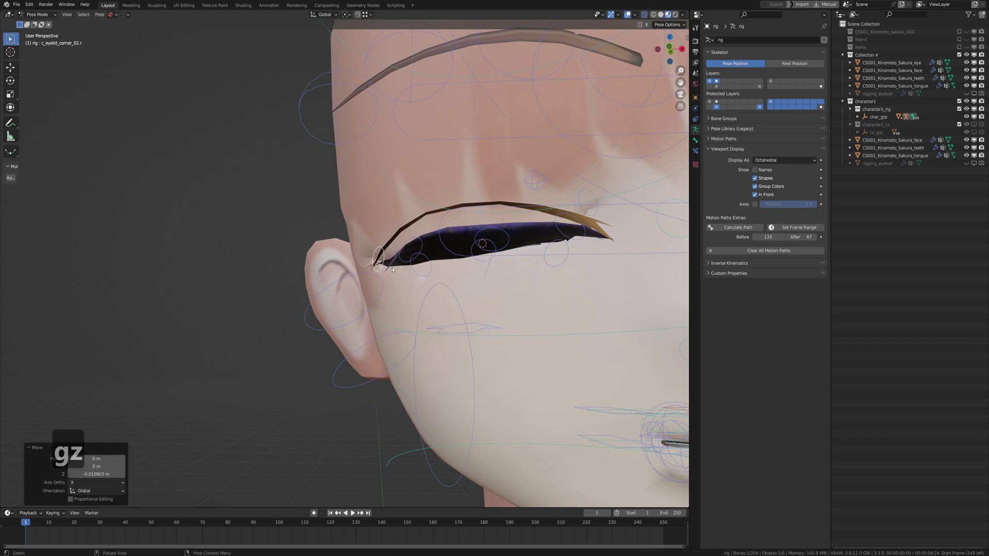
Lower the inner eye corner control c_eyelid_corner_01.r about 0.009 m along global Z.
scroll(392, 268, down, 3)
middle_drag(432, 255, 436, 276)
scroll(453, 273, up, 1)
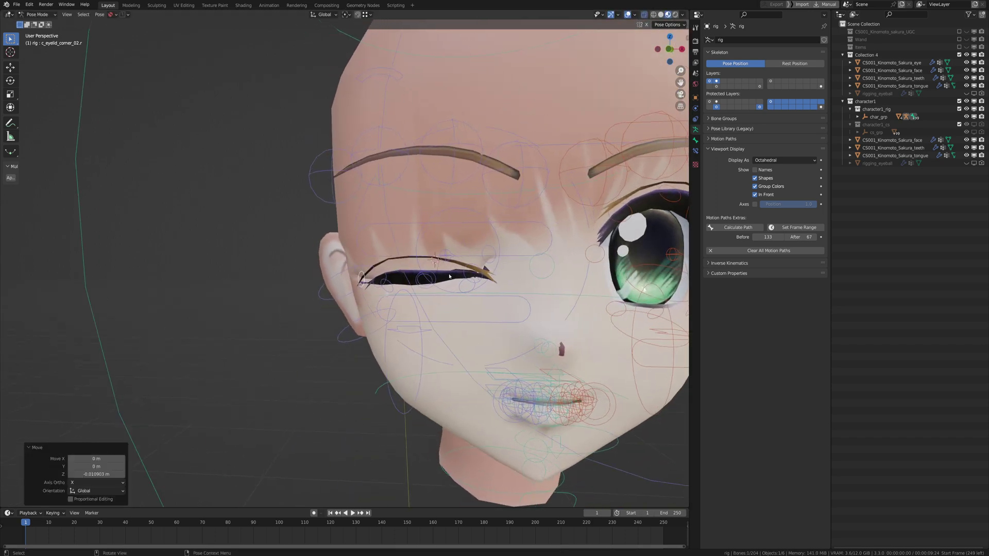
scroll(484, 268, up, 1)
click(538, 257)
key(g)
key(z)
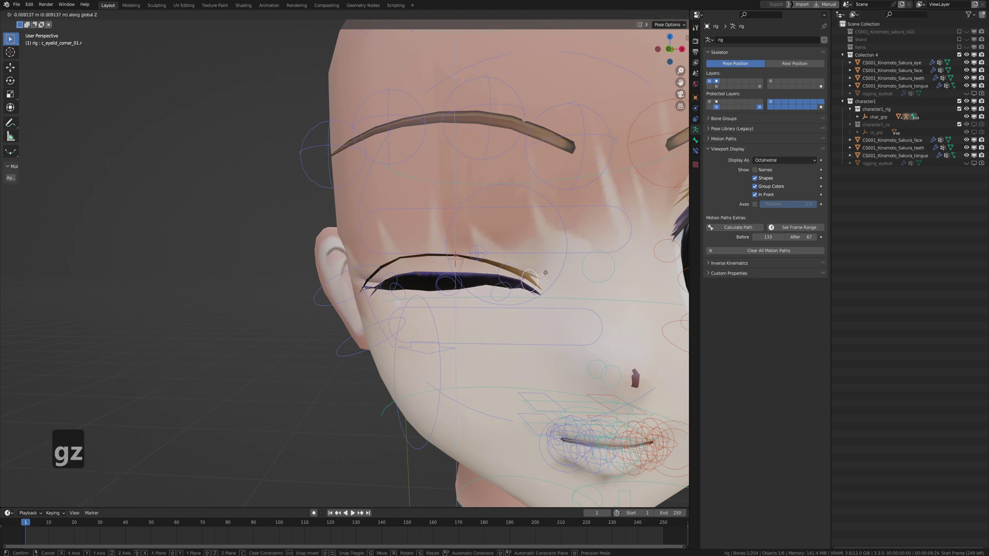
click(545, 272)
middle_drag(545, 273, 525, 286)
scroll(525, 286, down, 1)
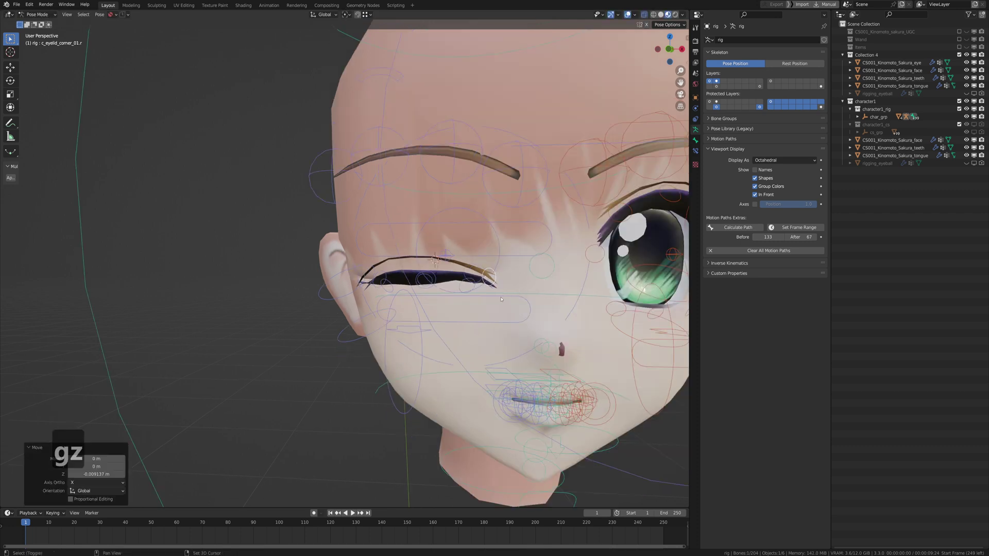
Raise the main eyelid controls c_eyelid_top.r and c_eyelid_bot.r together about 0.0047 m along global Z.
shift+click(501, 299)
key(g)
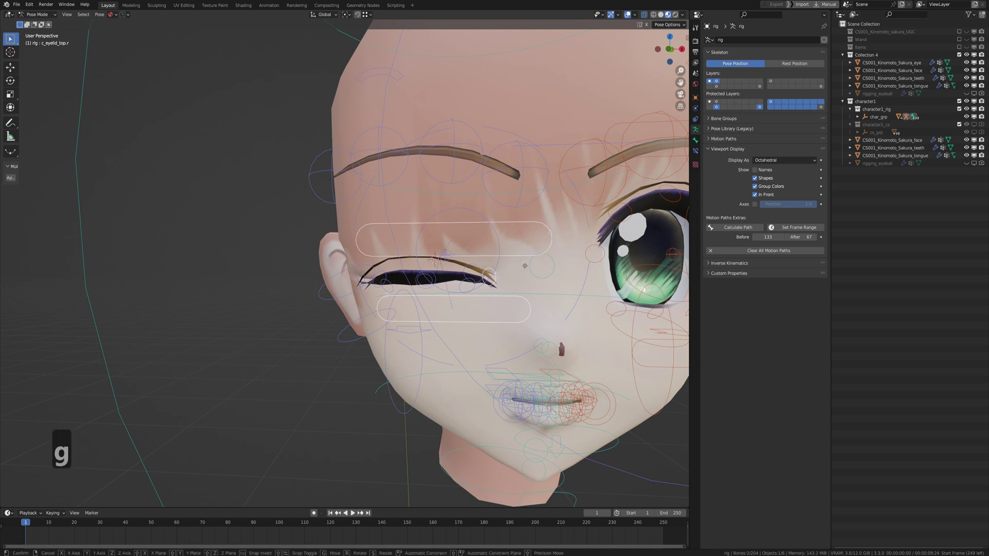
key(z)
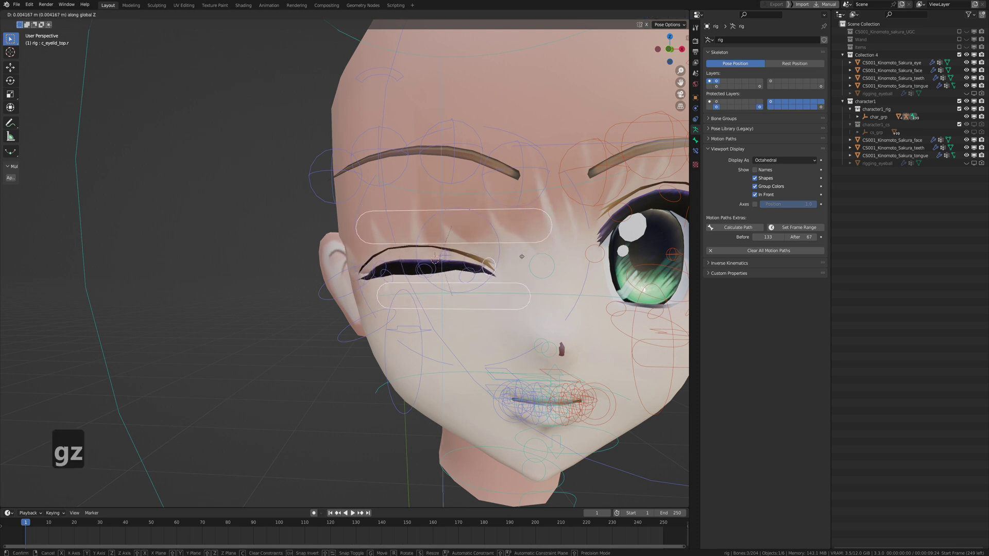
click(520, 256)
scroll(520, 256, down, 4)
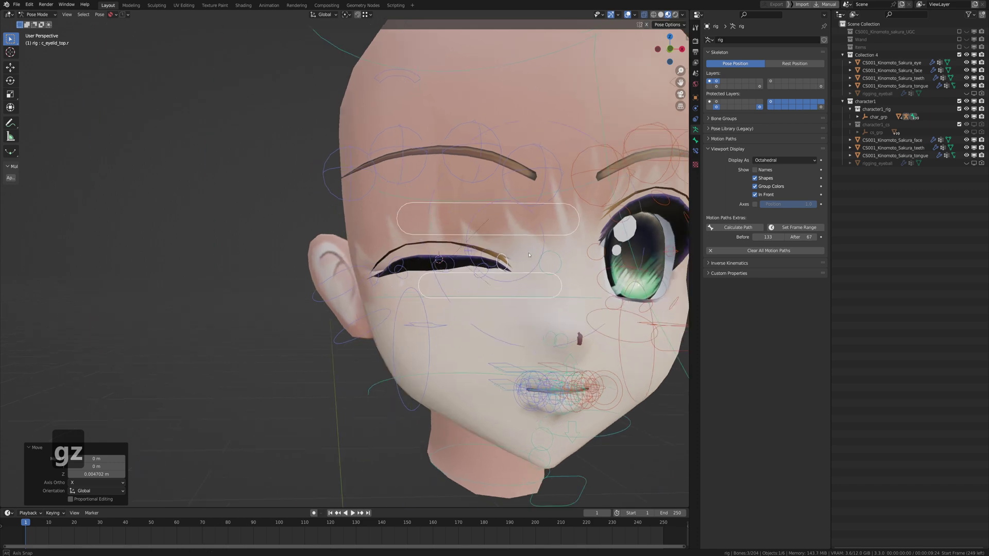
Test the closed eye by trial-moving the upper lid control c_eyelid_top.r and the lower lid control, cancelling each move.
middle_drag(520, 256, 557, 226)
click(557, 226)
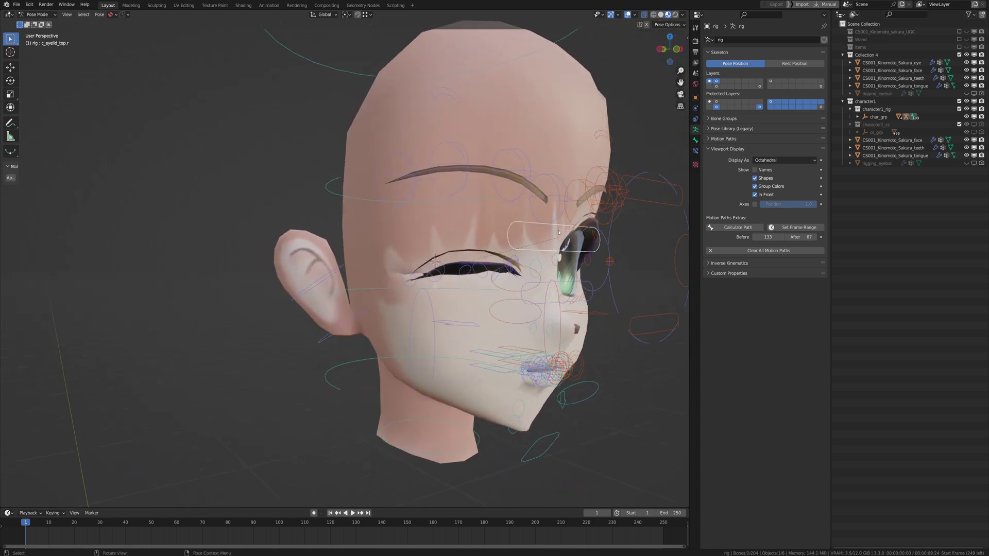
key(g)
scroll(508, 244, up, 1)
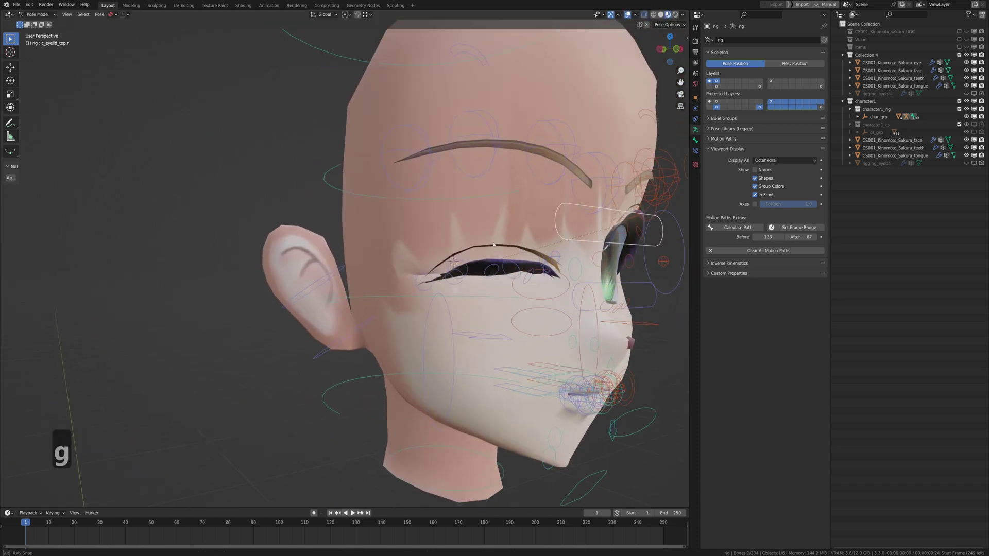
middle_drag(508, 244, 529, 254)
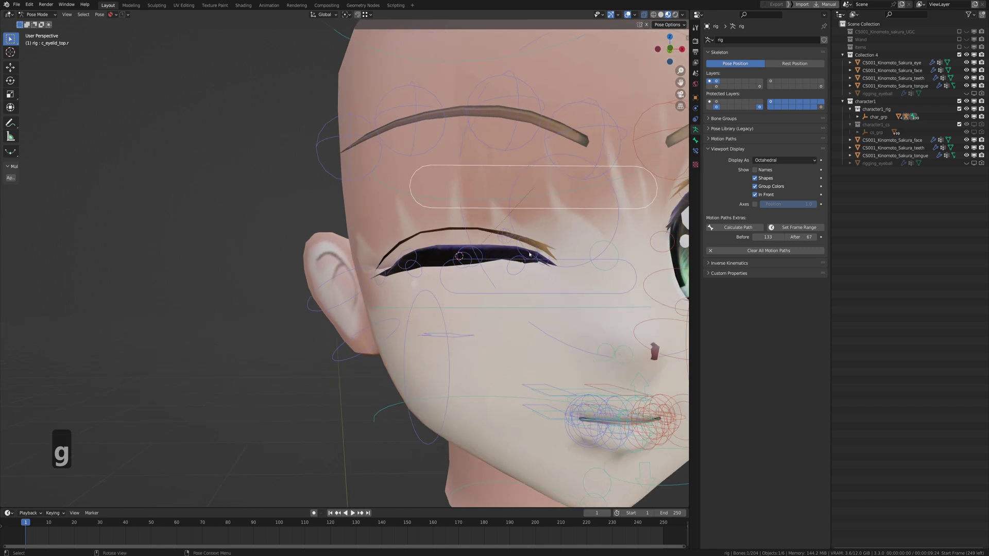
key(g)
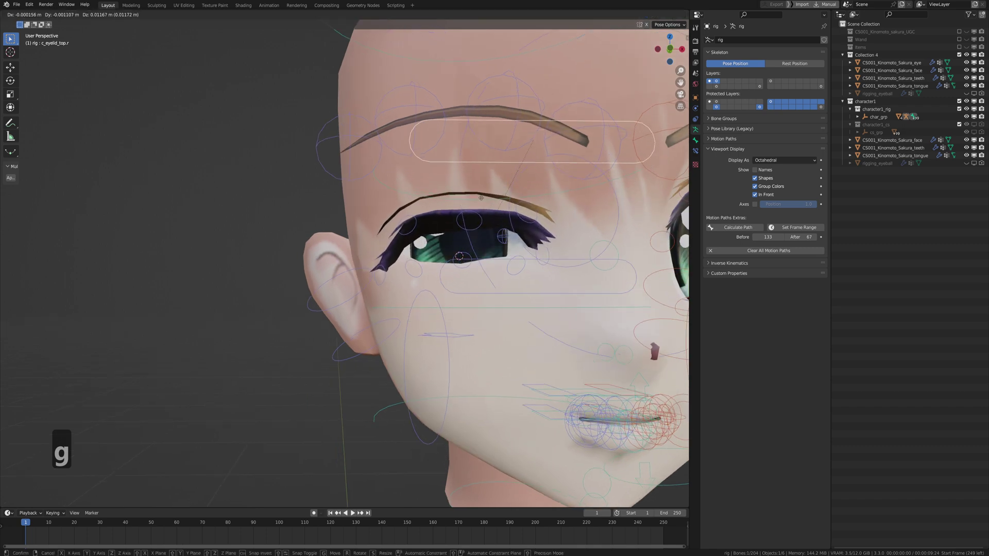
click(494, 263)
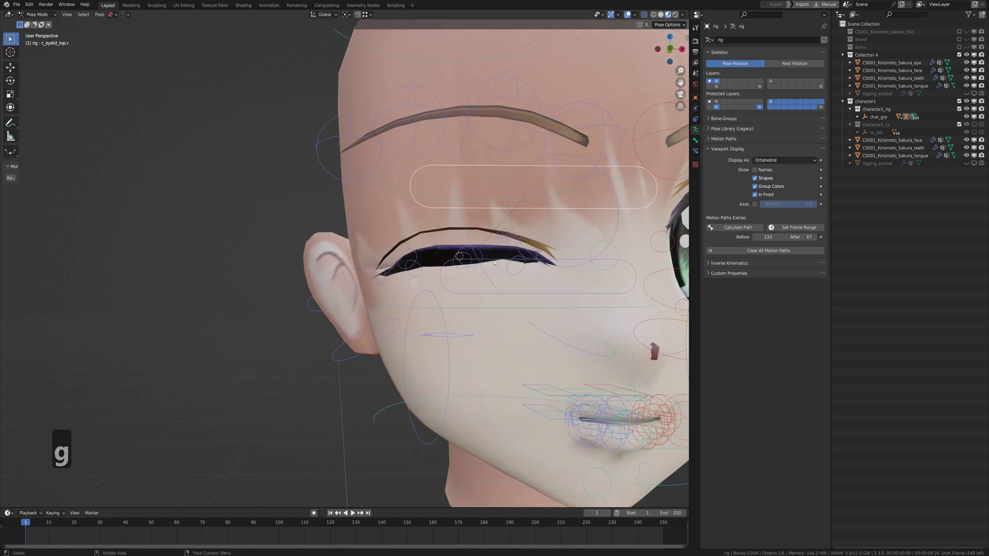
click(516, 294)
key(g)
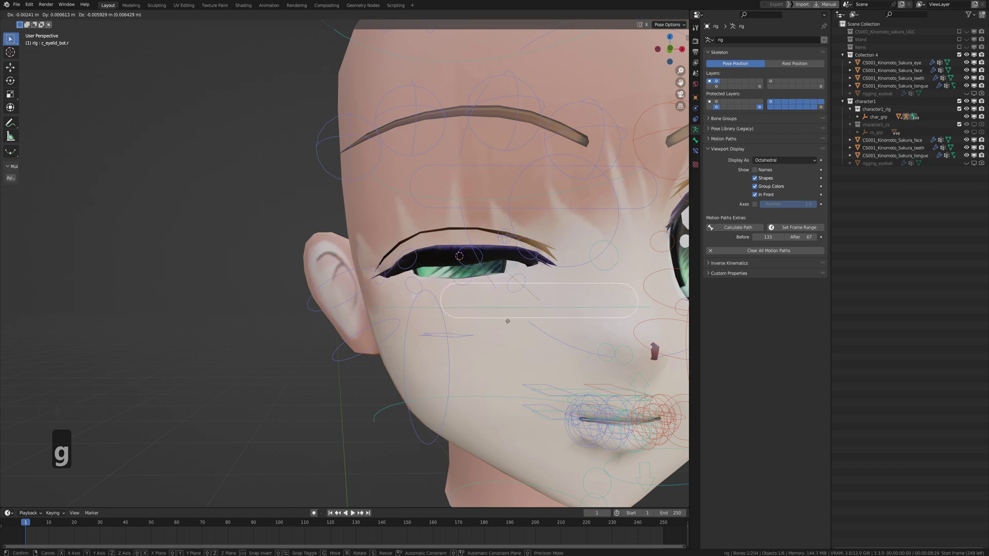
click(508, 281)
middle_drag(509, 281, 479, 291)
scroll(468, 288, up, 5)
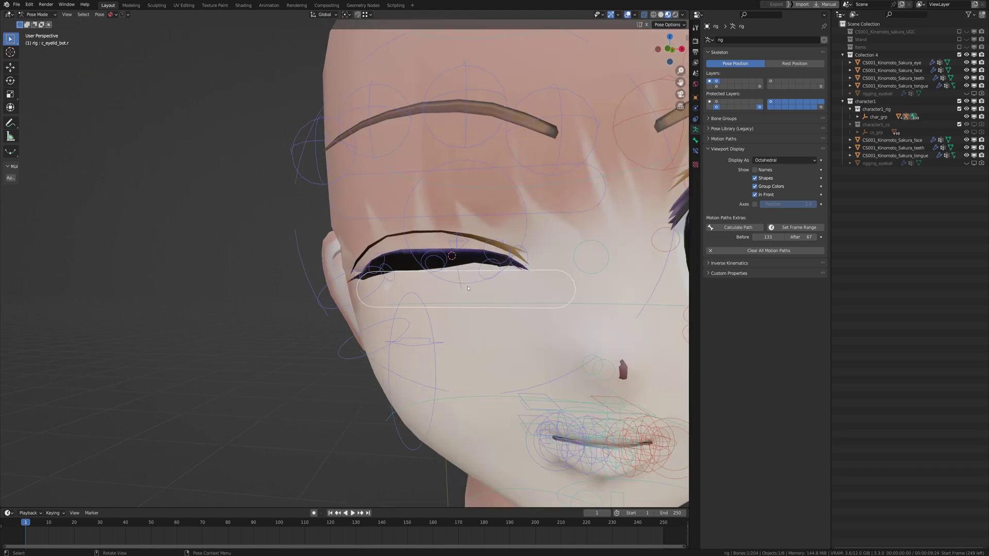
click(527, 256)
key(g)
key(z)
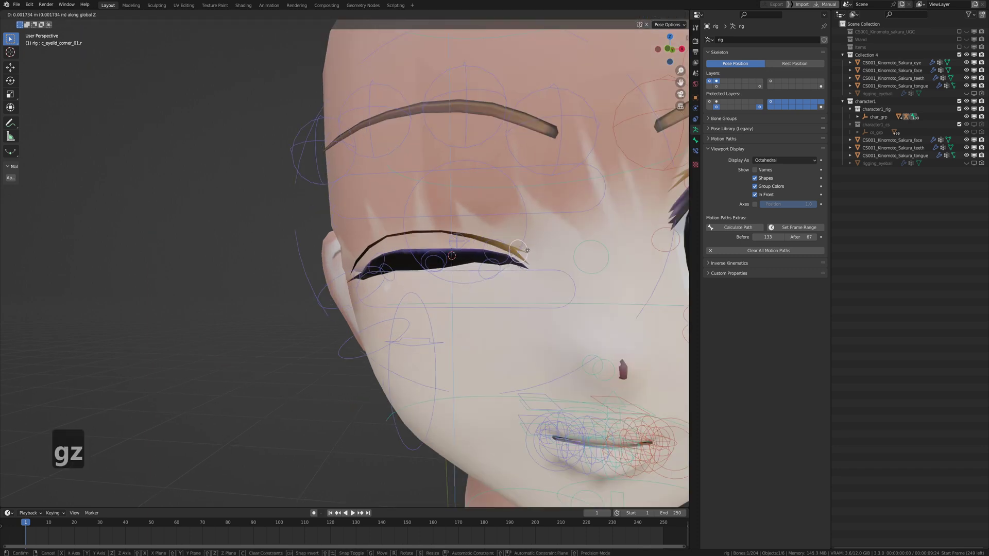
right_click(530, 253)
Lower the inner upper-lid control c_eyelid_top_01.r about 0.0034 m along global Z.
key(g)
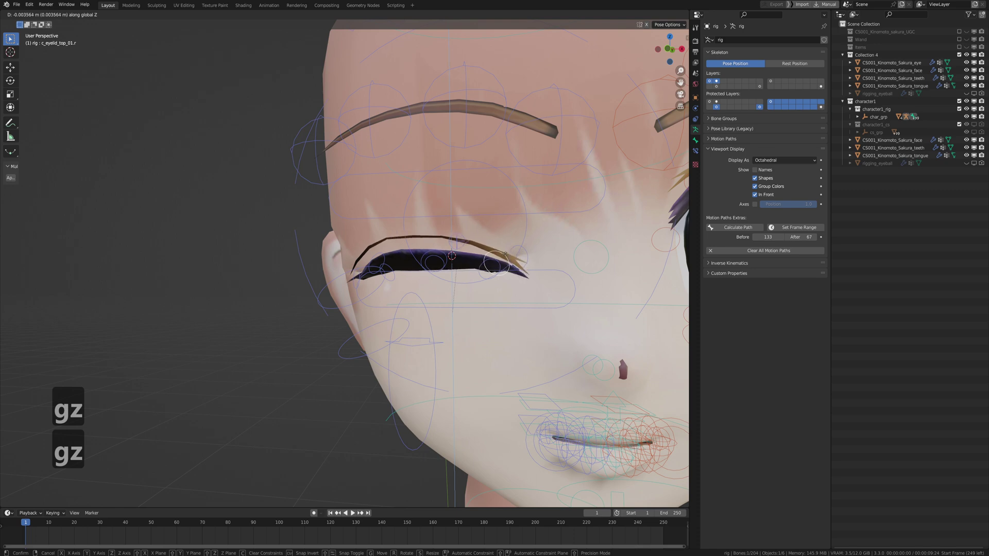
click(505, 253)
Switch the rig back to Object Mode and select the face mesh CS001_Kinomoto_Sakura_face.
scroll(505, 253, down, 5)
middle_drag(495, 252, 470, 262)
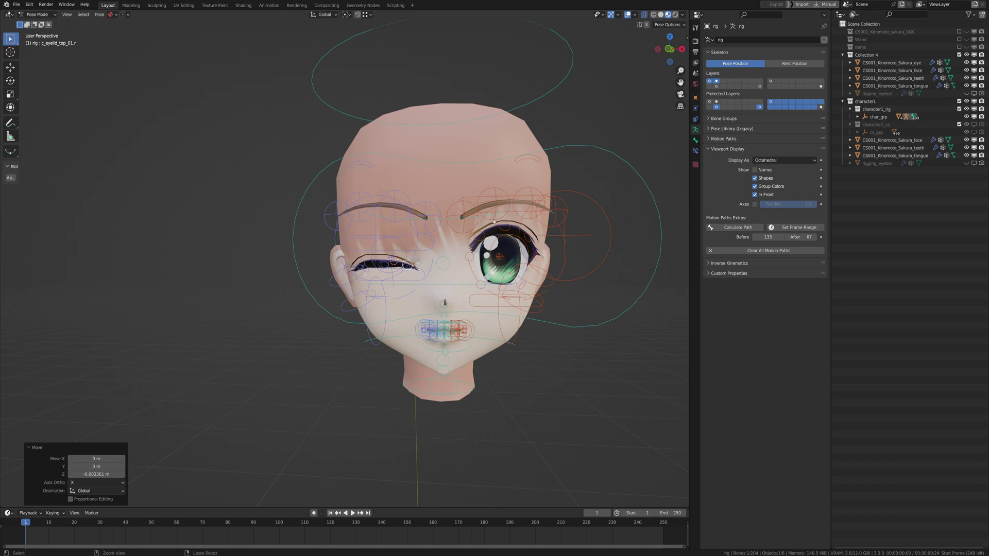
key(ctrl+Tab)
click(412, 160)
middle_drag(387, 158, 437, 156)
key(g)
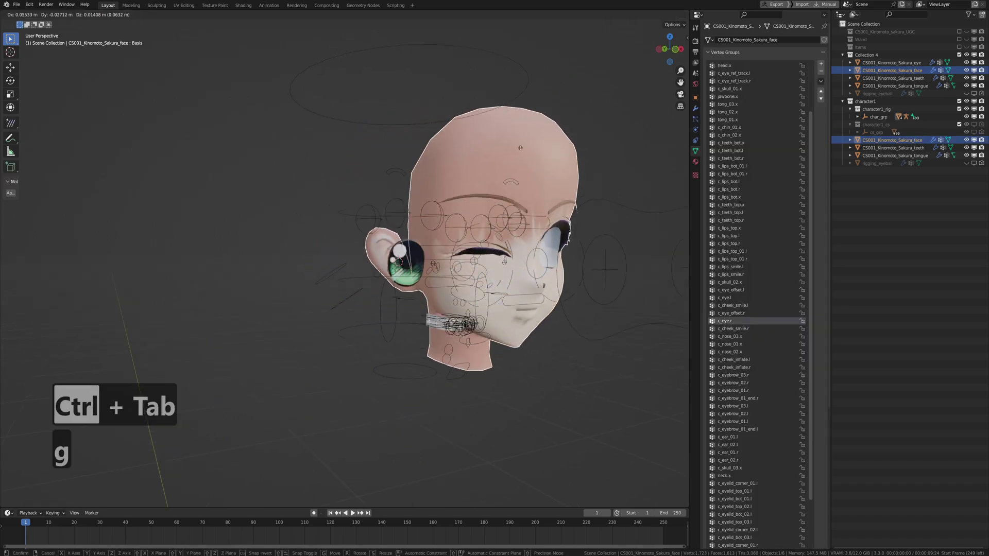
right_click(520, 147)
middle_drag(517, 149, 483, 155)
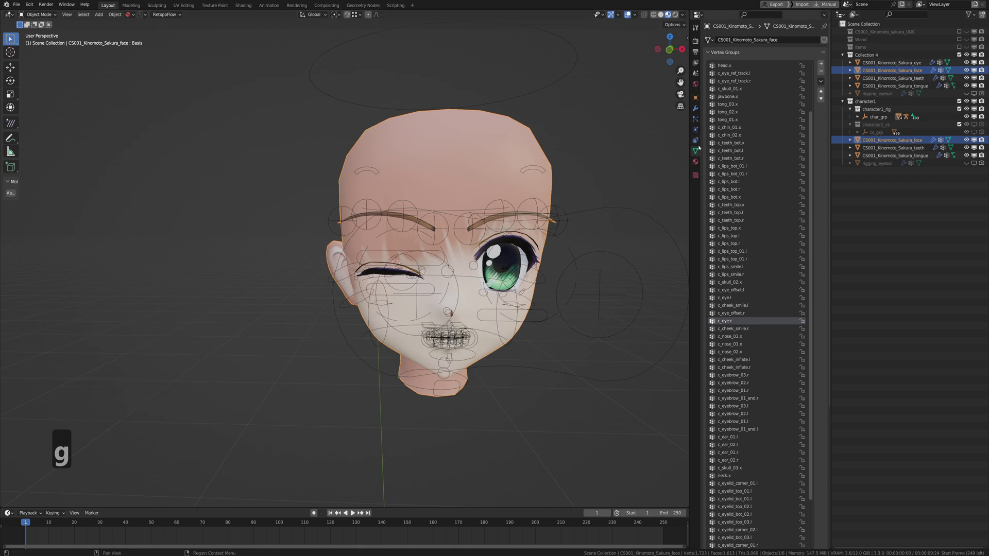
Save the face mesh's rig armature modifier as a shape key while keeping the modifier in the stack.
click(710, 52)
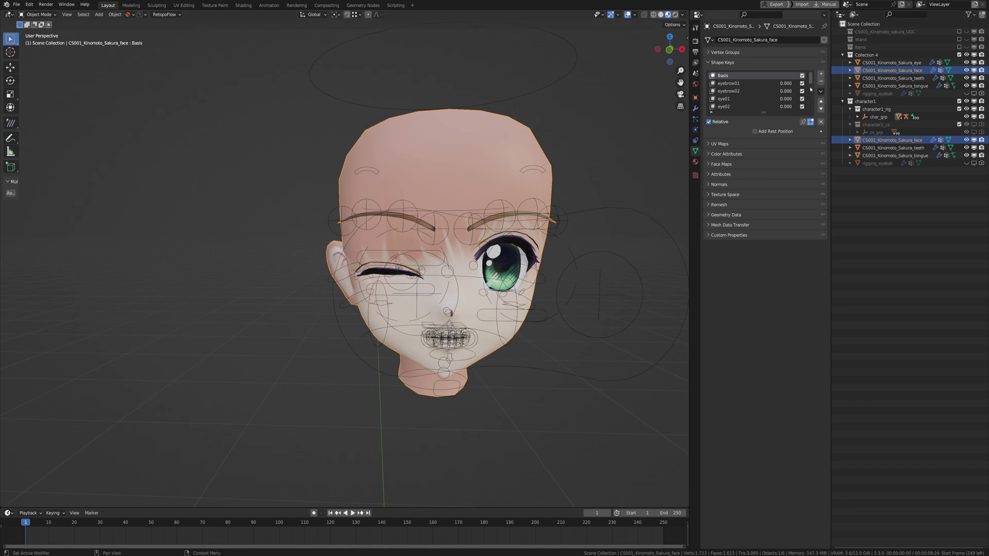
click(695, 108)
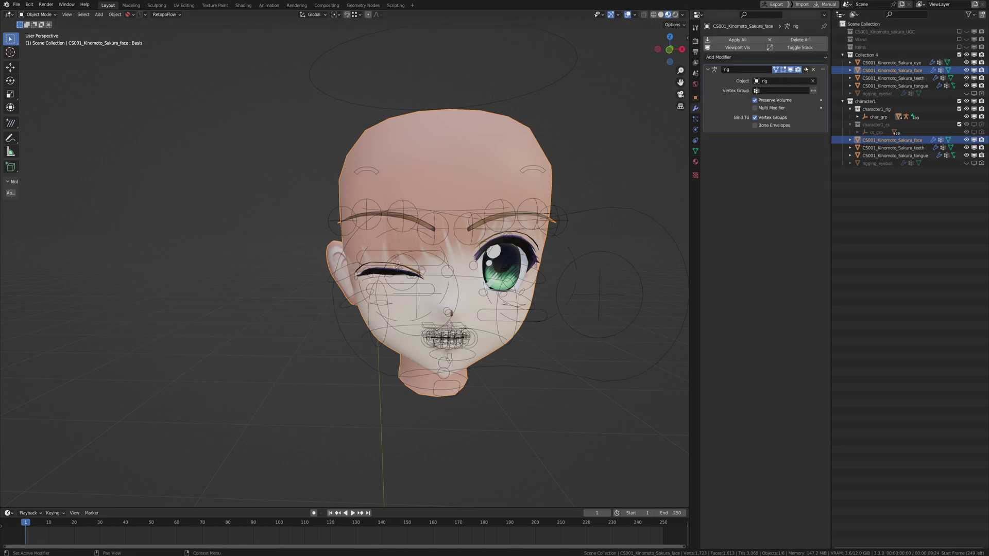
click(805, 69)
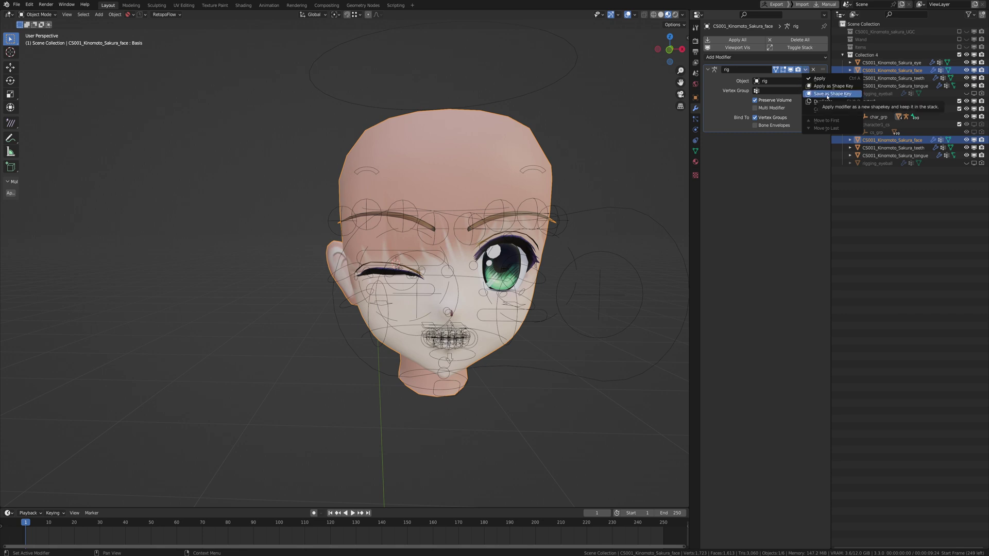
click(827, 95)
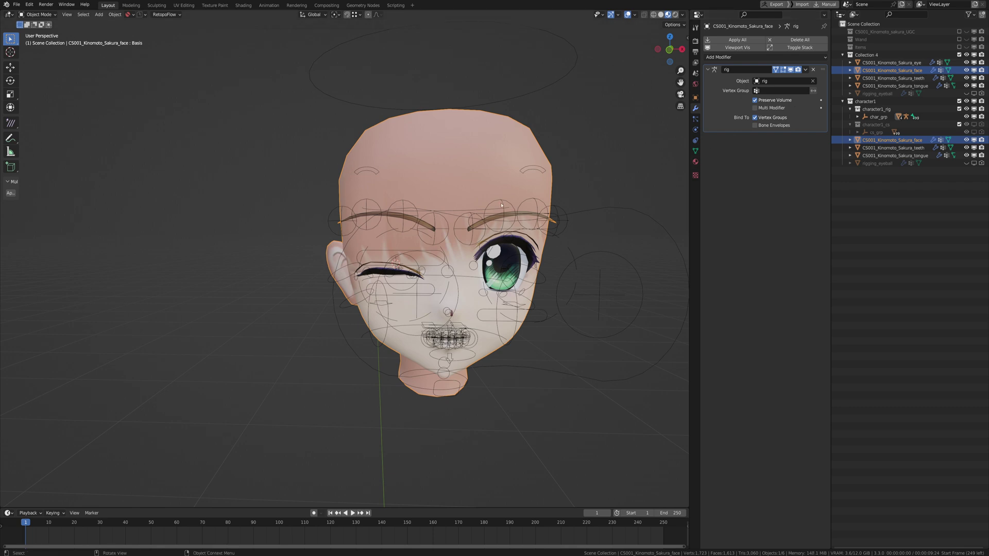
In Pose Mode, clear the rotation, location and scale of all the rig's visible bones, and deselect them.
key(ctrl+Tab)
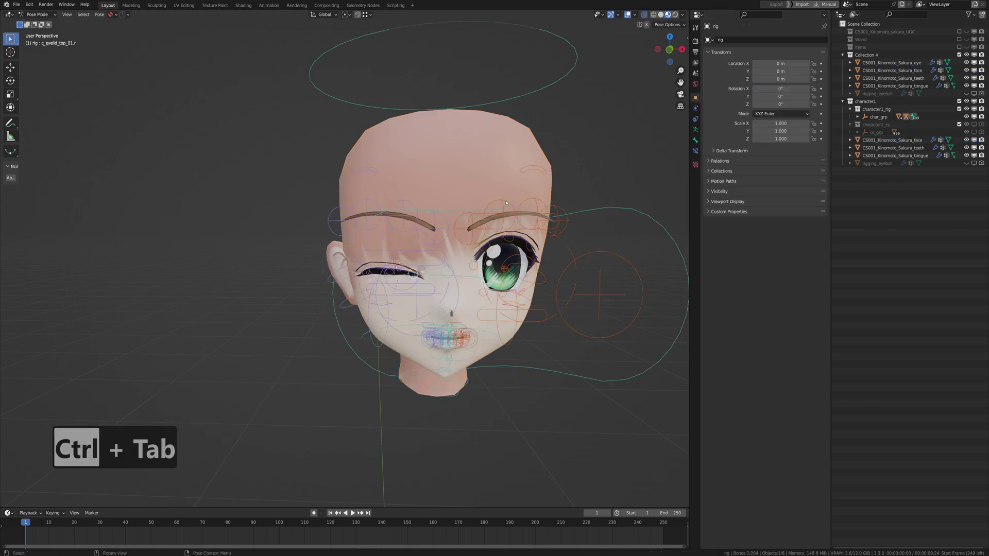
key(a)
key(alt+r)
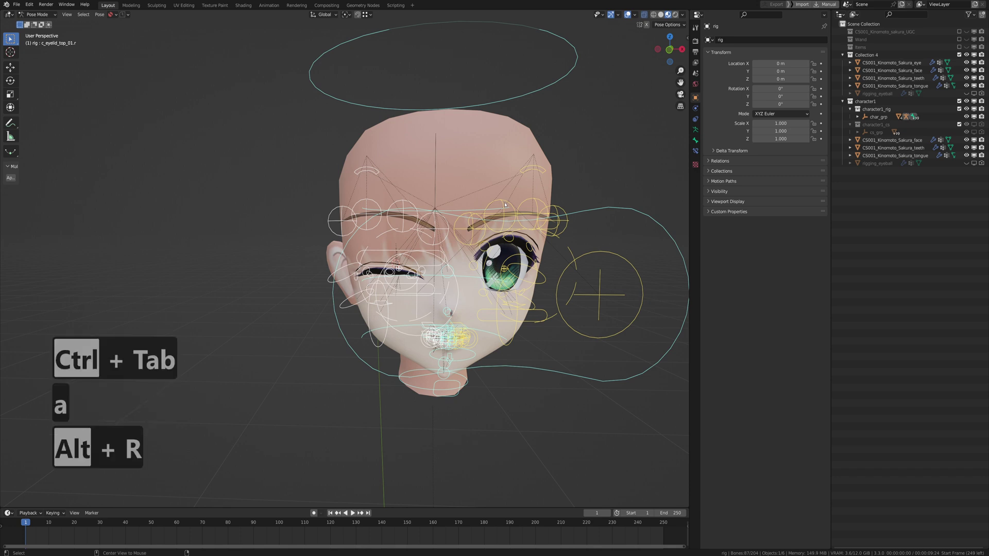
key(alt+g)
key(alt+s)
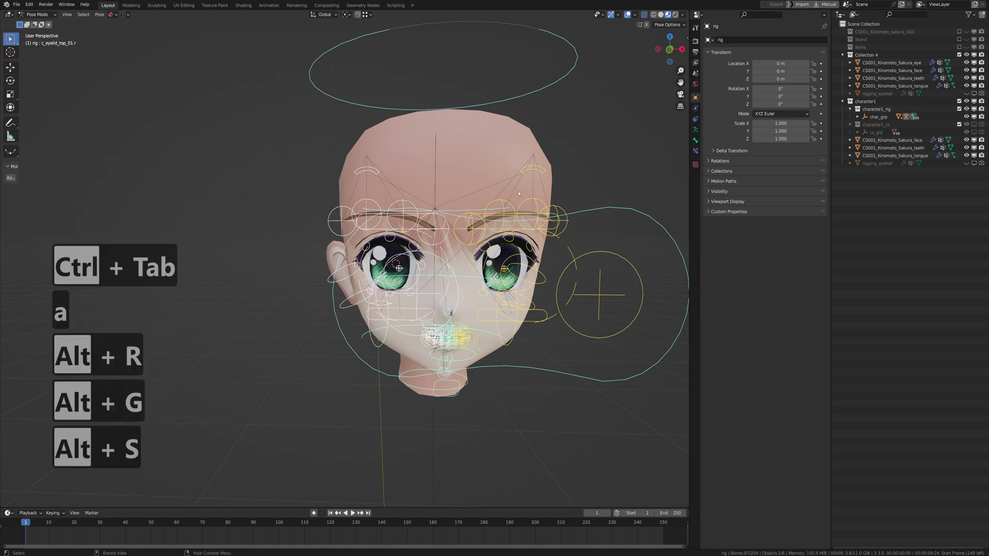
click(581, 177)
middle_drag(582, 177, 599, 177)
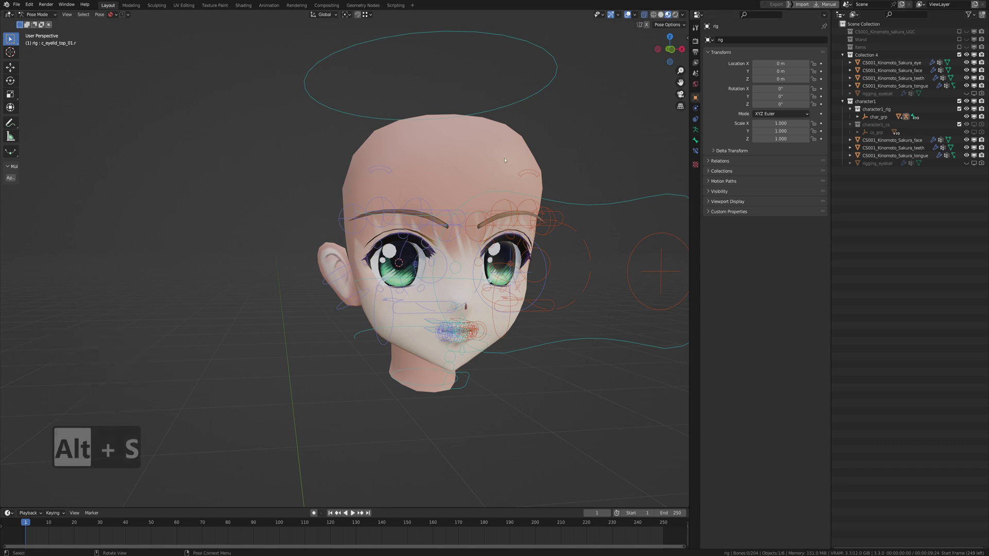
Return to Object Mode, select the face mesh and make its rig shape key active.
key(ctrl+Tab)
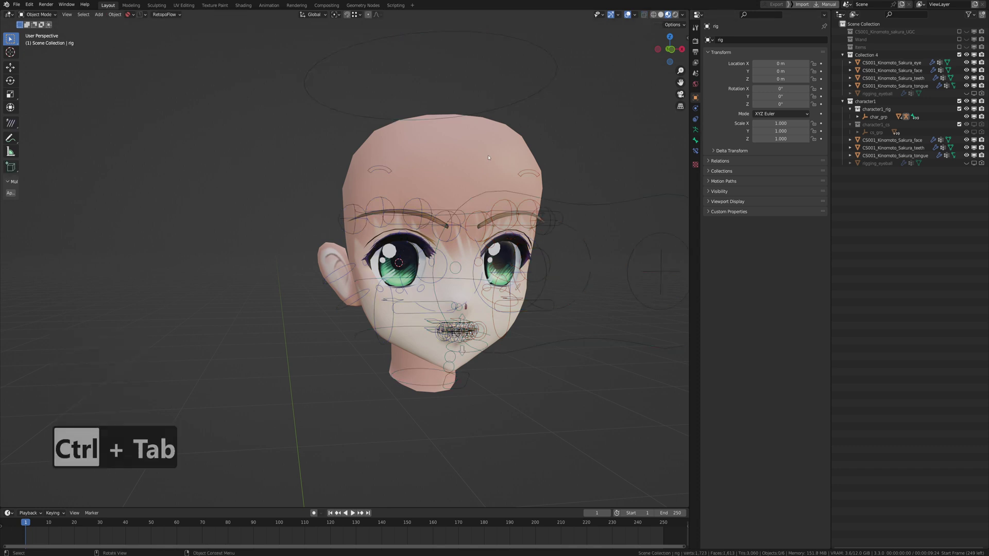
click(494, 159)
click(696, 151)
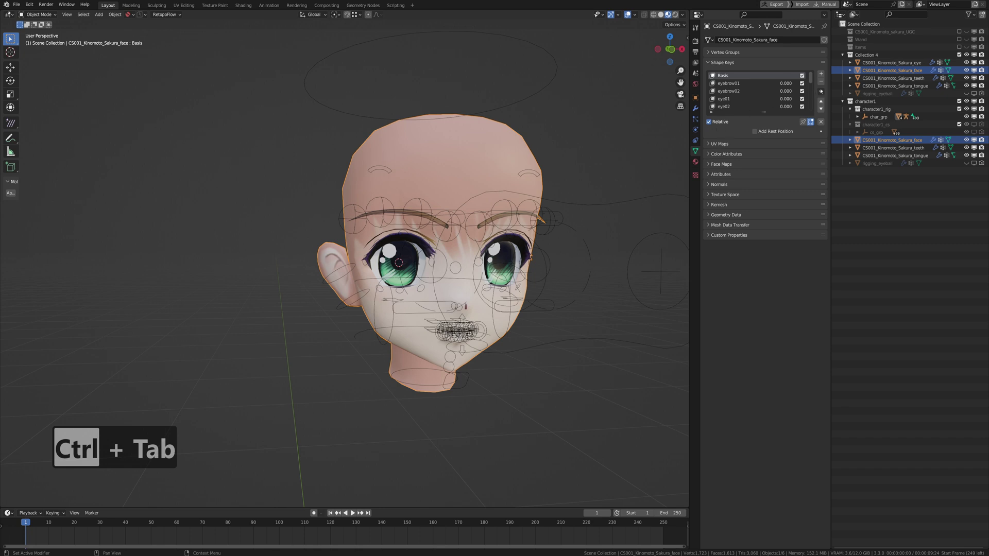
drag(813, 78, 812, 109)
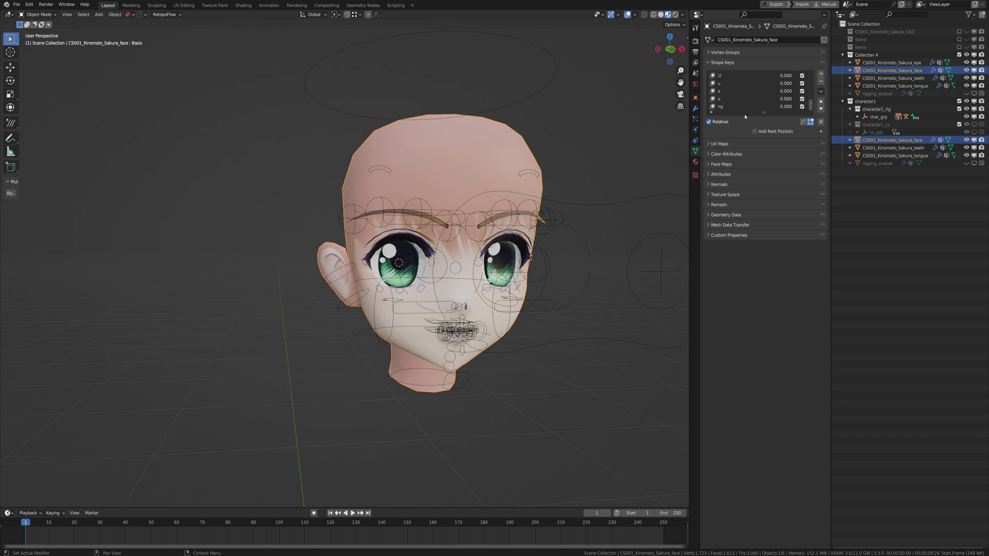
click(739, 106)
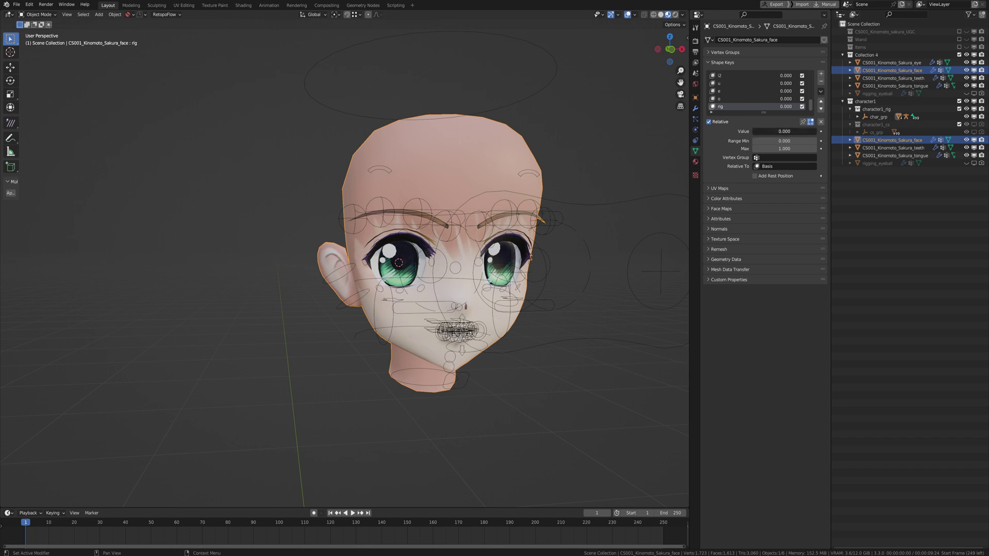
Set the rig shape key's value to 1.000 and create a new shape key from the current mix.
mouse_move(767, 131)
mouse_down()
mouse_move(817, 131)
mouse_move(753, 131)
mouse_up()
middle_drag(616, 183, 587, 184)
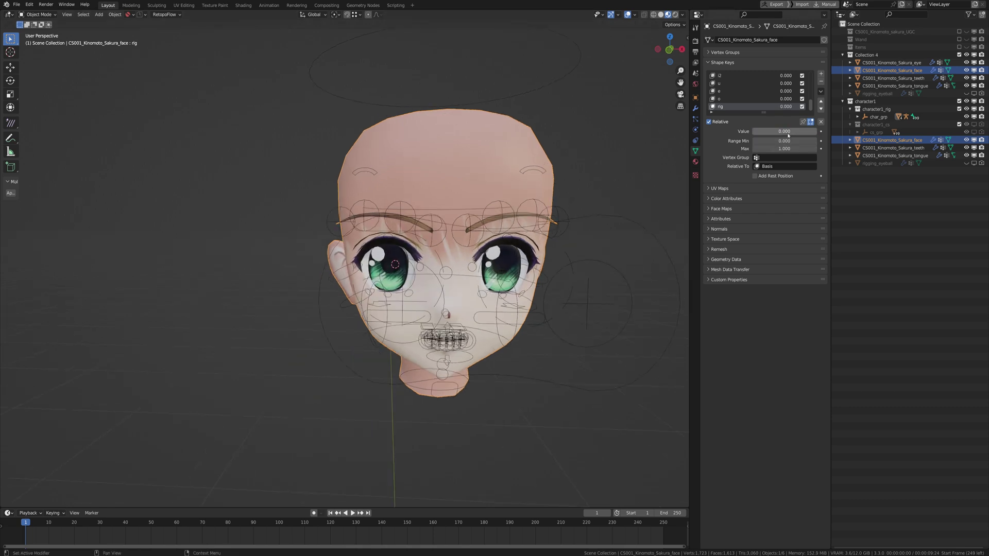
drag(757, 131, 819, 133)
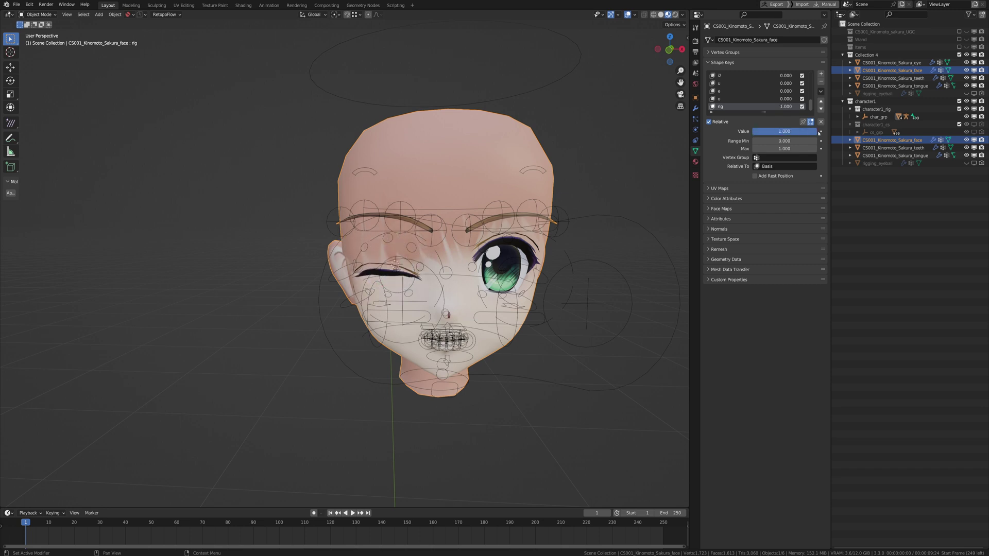
click(821, 93)
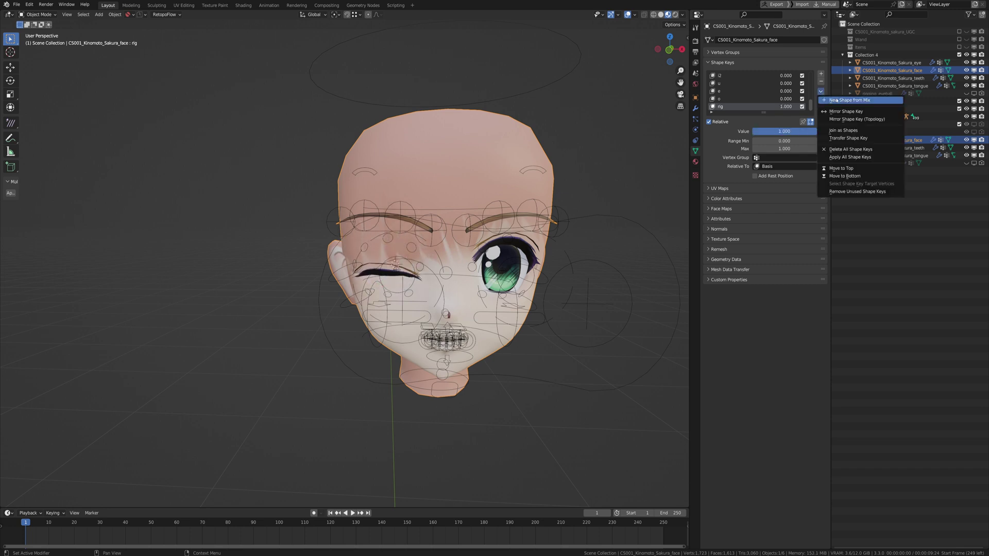
click(843, 100)
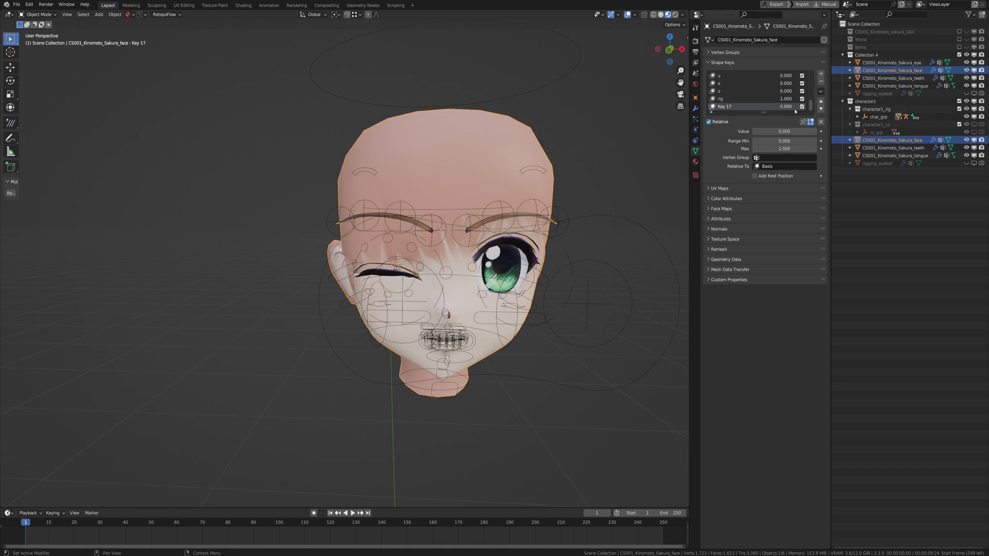
Mirror the shape key Key 17 with its value set to 1.000 and the rig shape key set to 0.000.
click(765, 100)
mouse_move(816, 131)
mouse_down()
mouse_move(752, 131)
mouse_move(830, 132)
mouse_move(818, 133)
mouse_up()
click(735, 107)
click(820, 92)
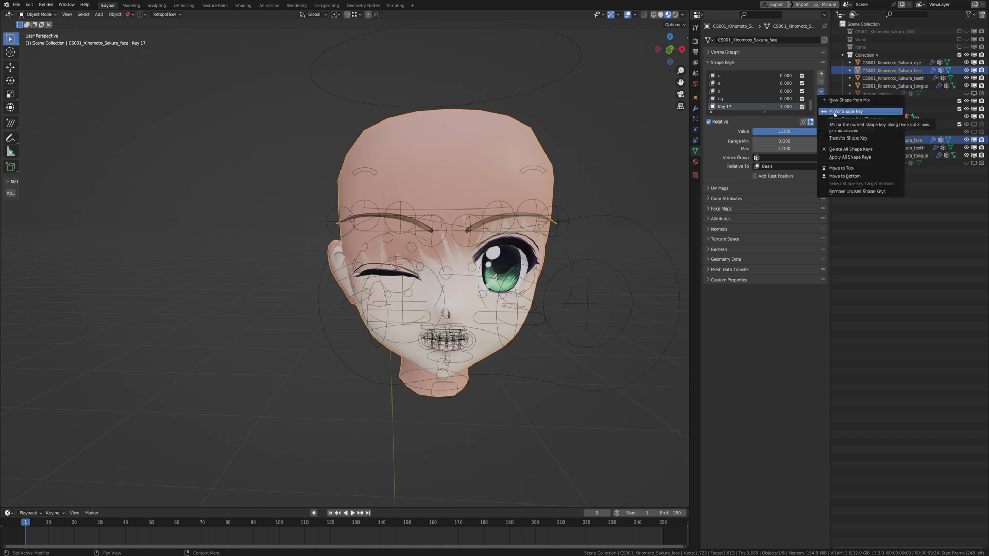
click(820, 113)
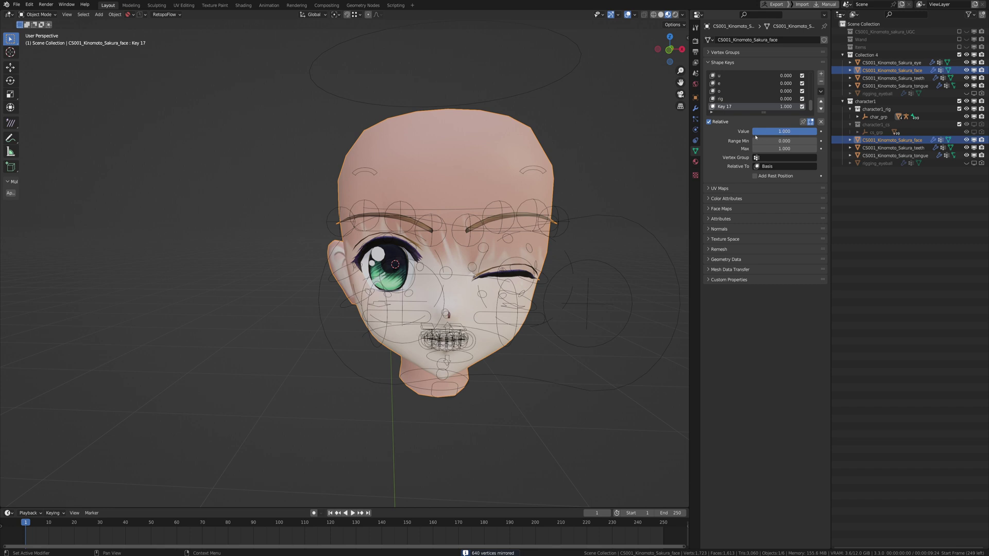
Set the Key 17 shape key's value to 0.000 and check it against the rig shape key.
drag(784, 131, 754, 132)
scroll(416, 324, down, 2)
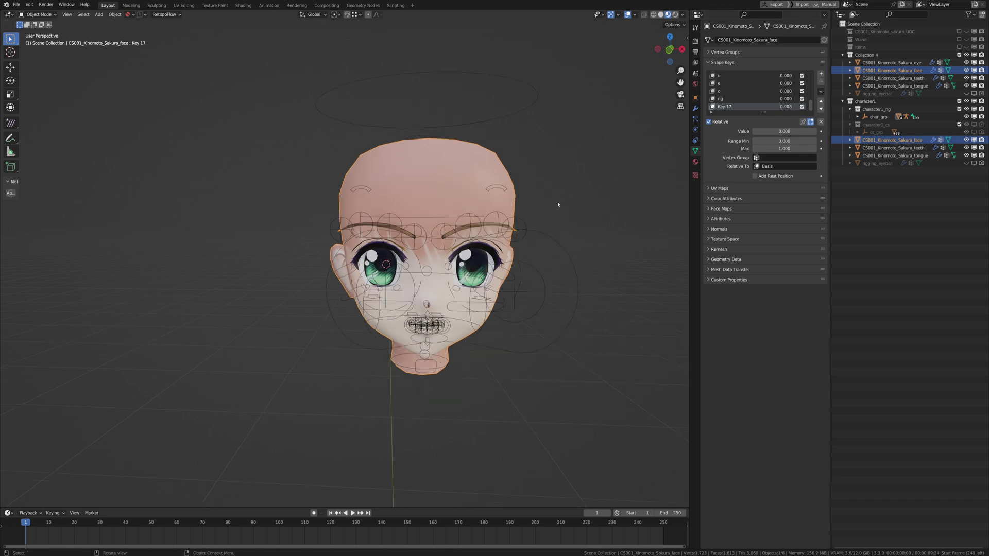
mouse_move(755, 132)
mouse_down()
mouse_move(817, 132)
mouse_move(753, 132)
mouse_up()
click(731, 99)
click(731, 107)
middle_drag(463, 227, 486, 229)
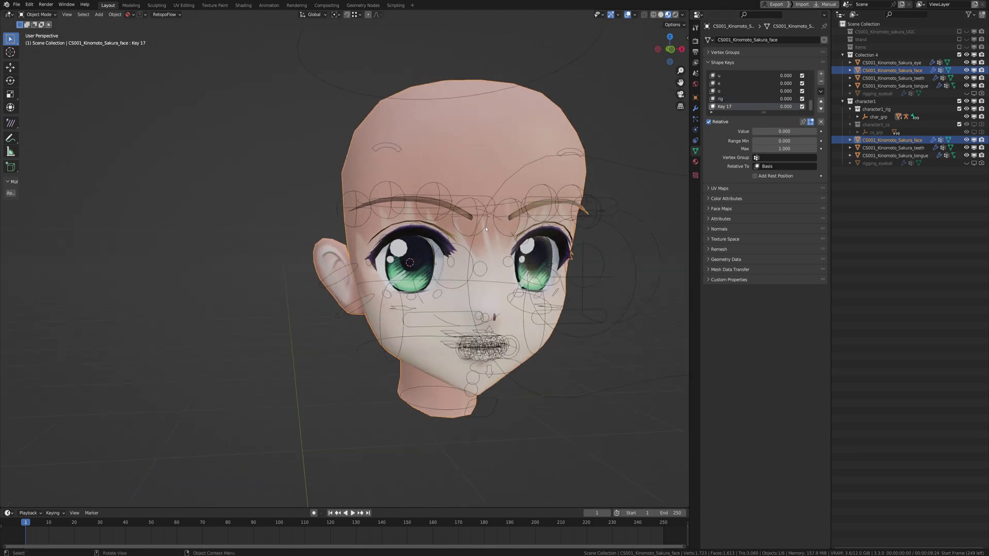
Enter Edit Mode on the face mesh and try moving a single vertex on the forehead.
key(Tab)
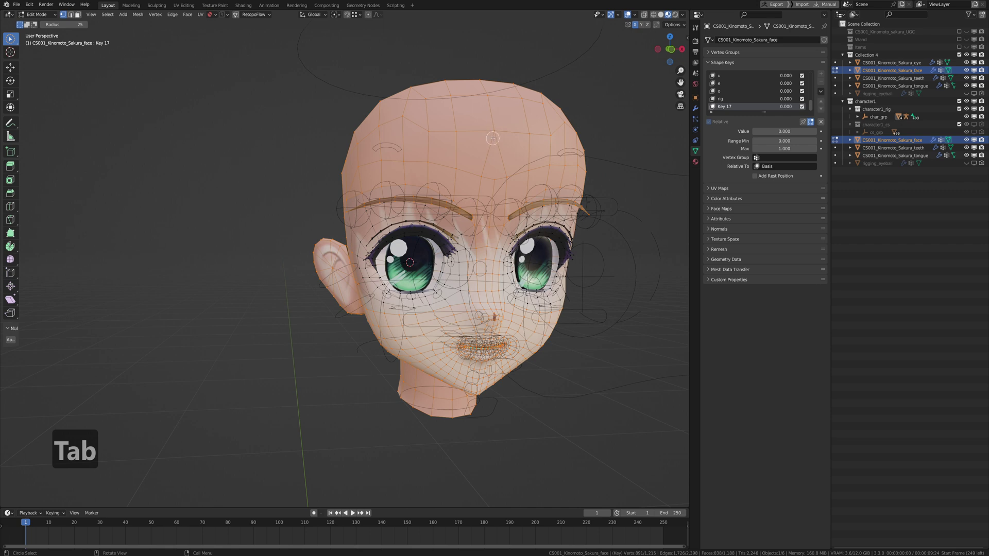
key(w)
click(495, 133)
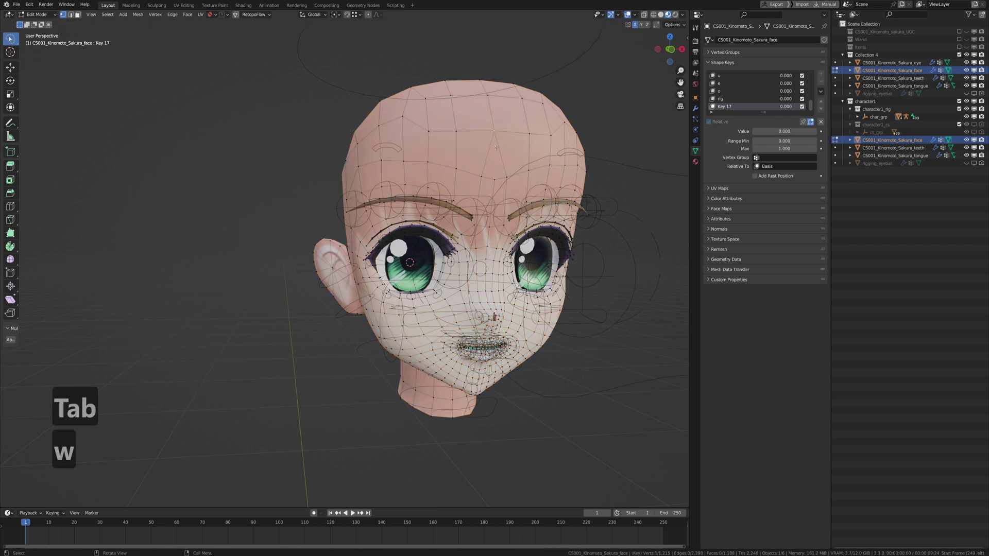
key(g)
right_click(525, 142)
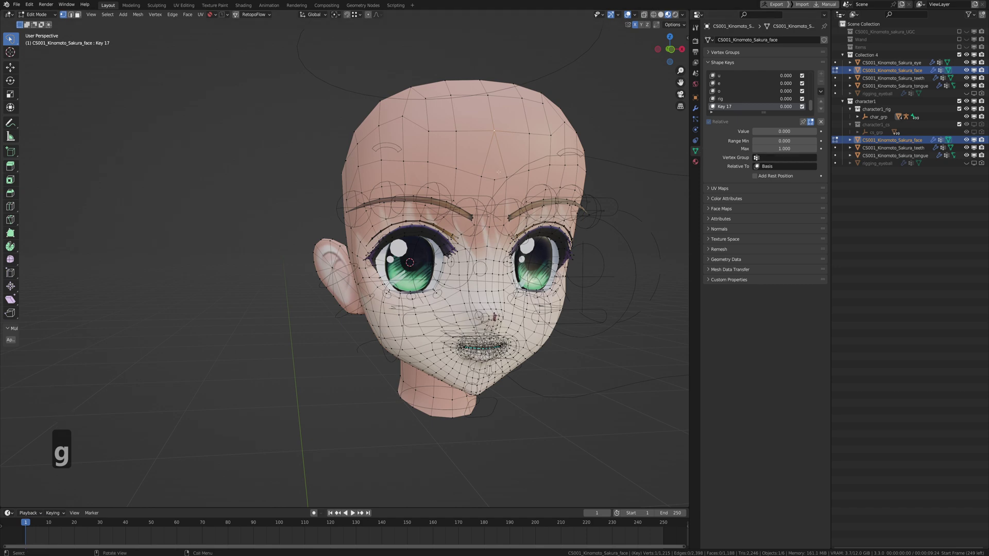
Set the Key 17 shape key's value to 1.000 while staying in Edit Mode.
scroll(484, 182, down, 2)
middle_drag(484, 183, 542, 196)
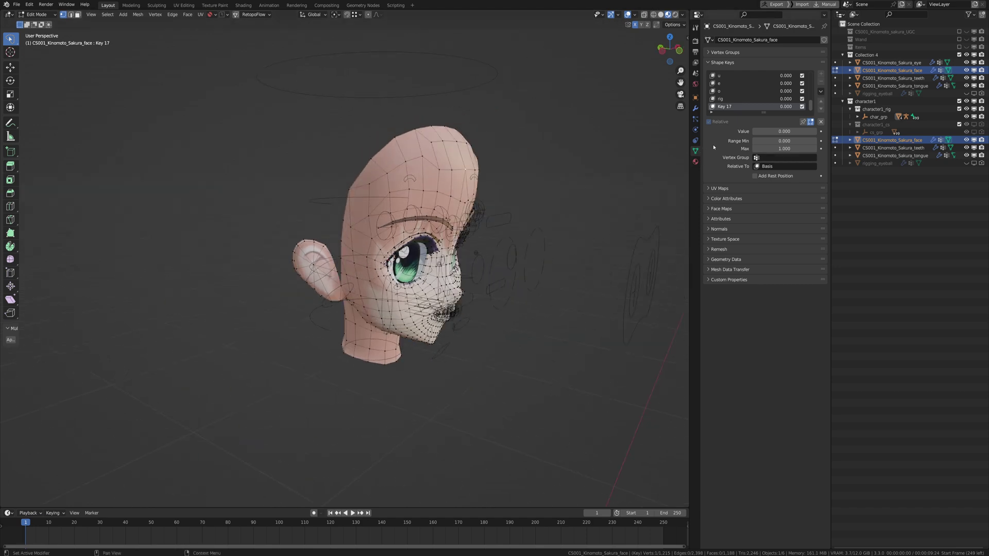
drag(774, 132, 816, 131)
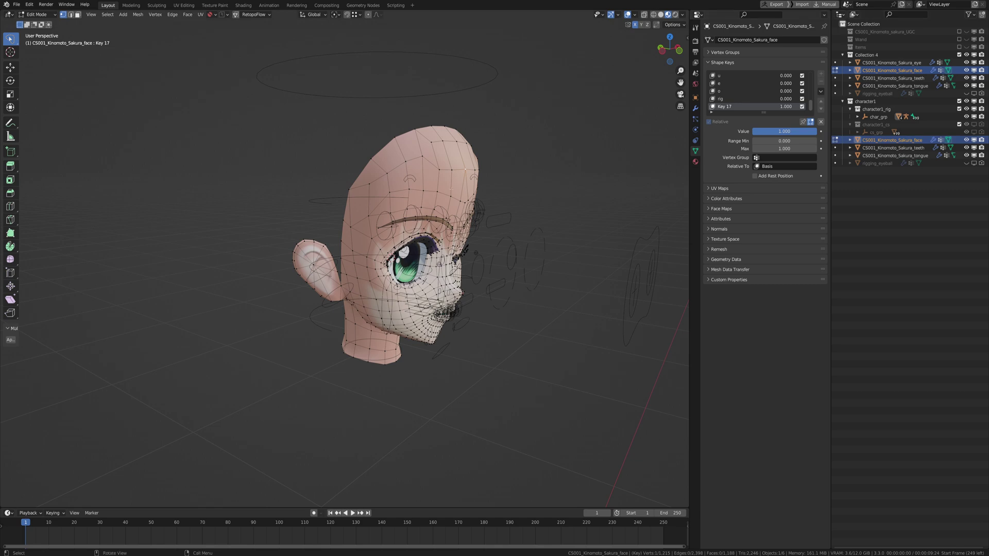
Try moving forehead vertices with Key 17 at full value to test symmetrical editing on the winking face.
key(g)
right_click(466, 181)
middle_drag(466, 180, 404, 175)
key(g)
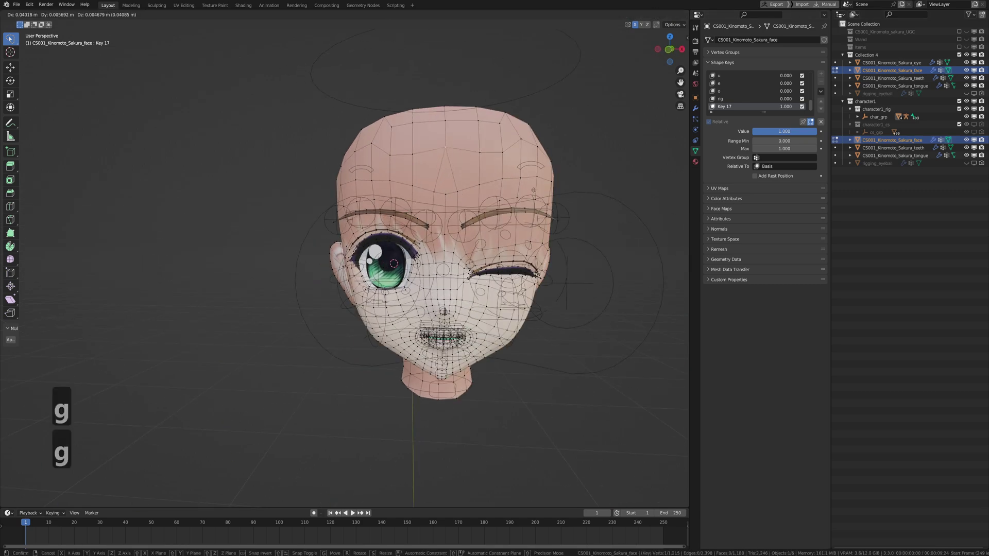
right_click(479, 179)
click(505, 156)
key(g)
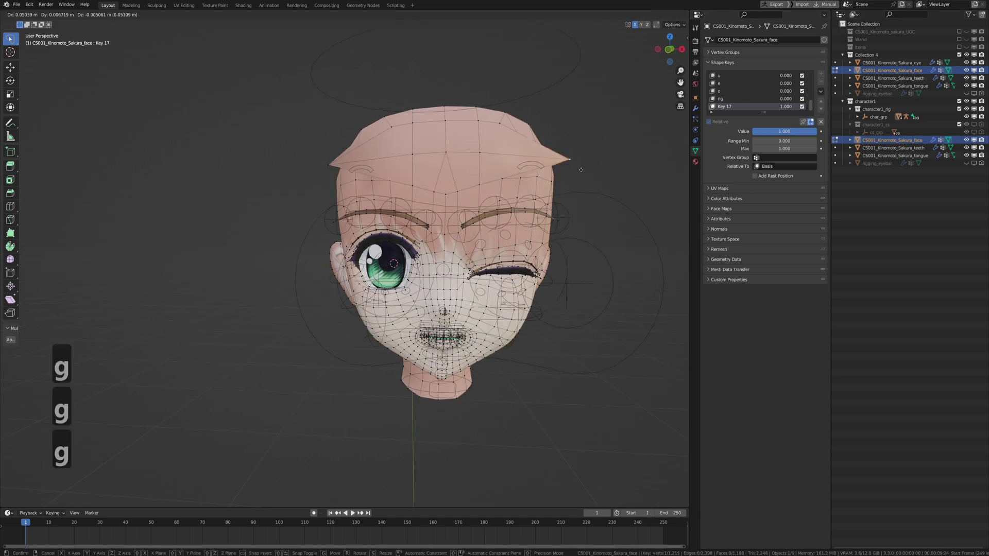
right_click(561, 170)
Nudge the lower lash vertices near the inner corner of the closed eye upward to smooth the lash line.
scroll(541, 183, down, 1)
mouse_move(541, 183)
middle_down()
mouse_move(571, 187)
mouse_move(550, 186)
middle_up()
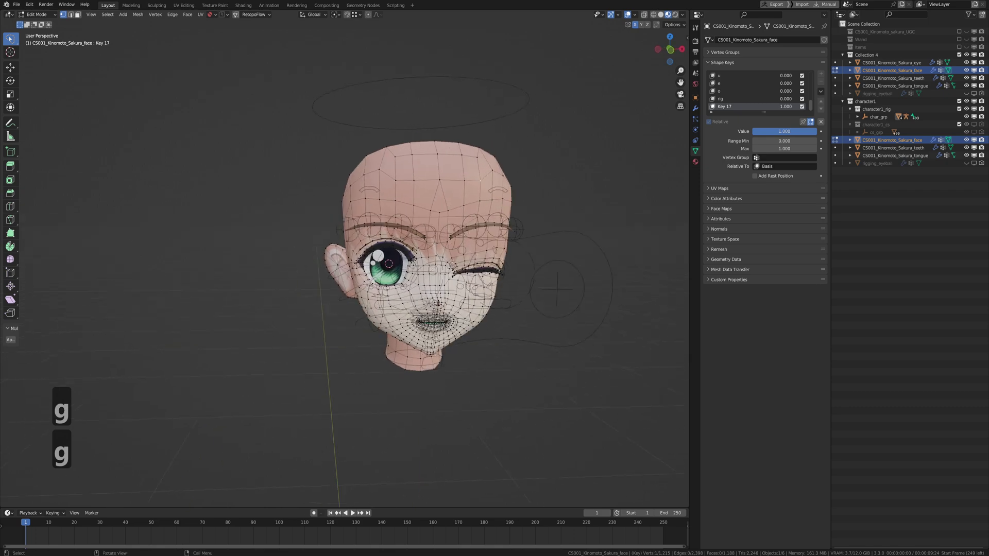
scroll(465, 265, up, 1)
middle_drag(465, 265, 395, 241)
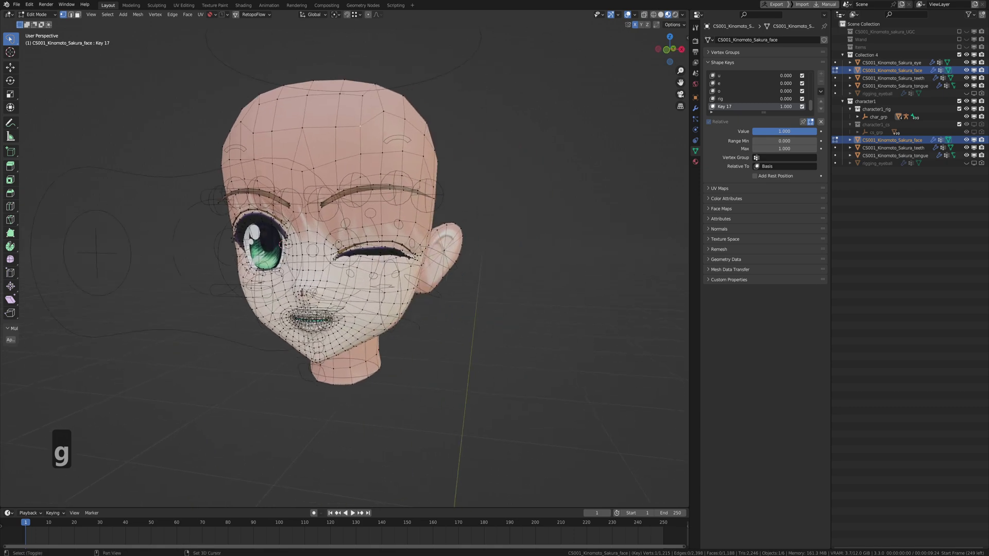
scroll(396, 241, up, 2)
scroll(396, 241, up, 7)
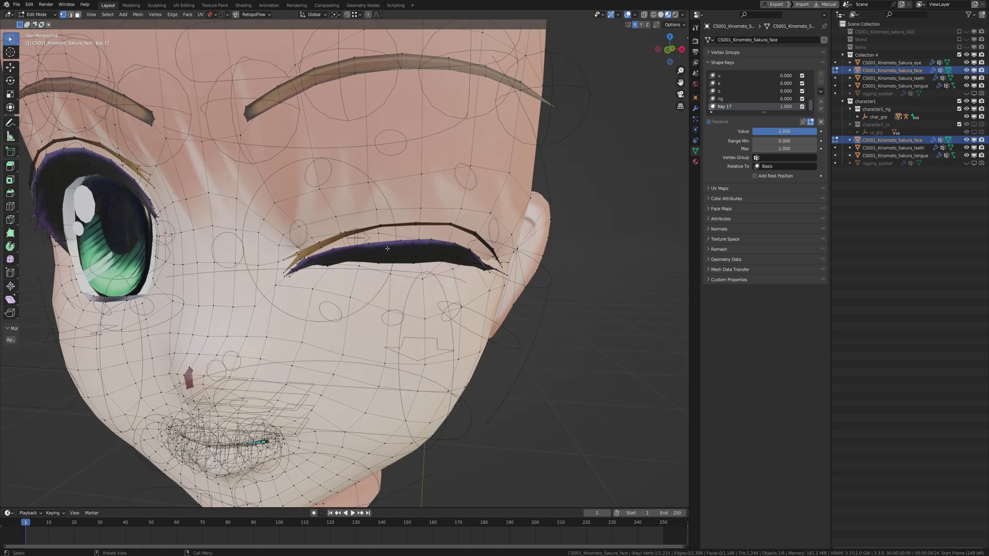
scroll(396, 249, up, 2)
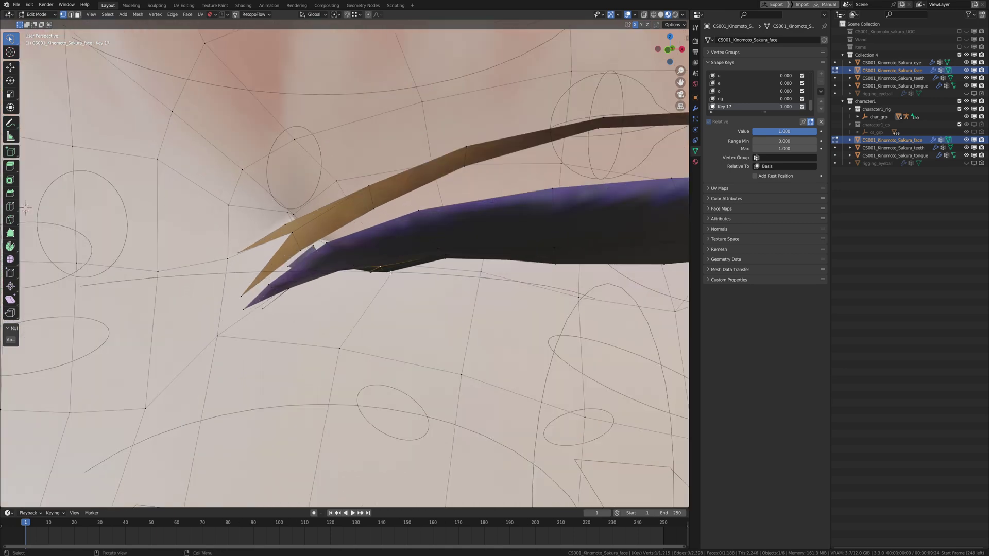
key(g)
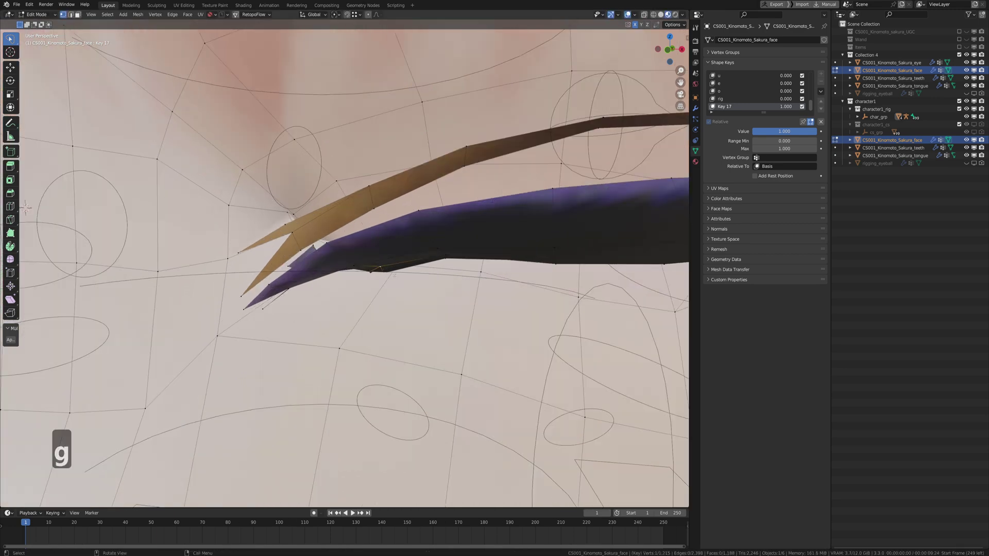
click(395, 276)
key(g)
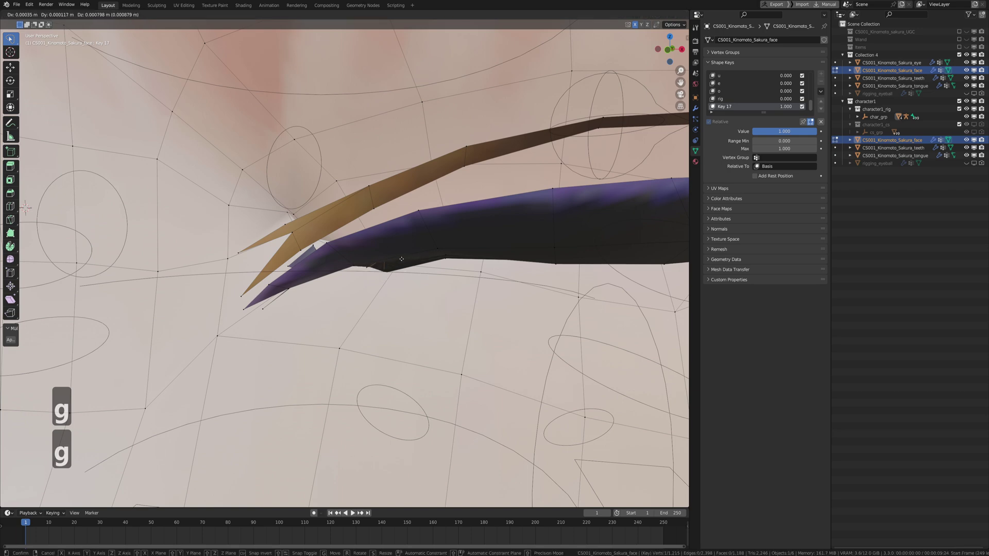
click(397, 256)
Move the lower lash vertex at the closed eye's outer corner up by about 0.0006 m.
scroll(407, 257, down, 4)
middle_drag(419, 260, 493, 281)
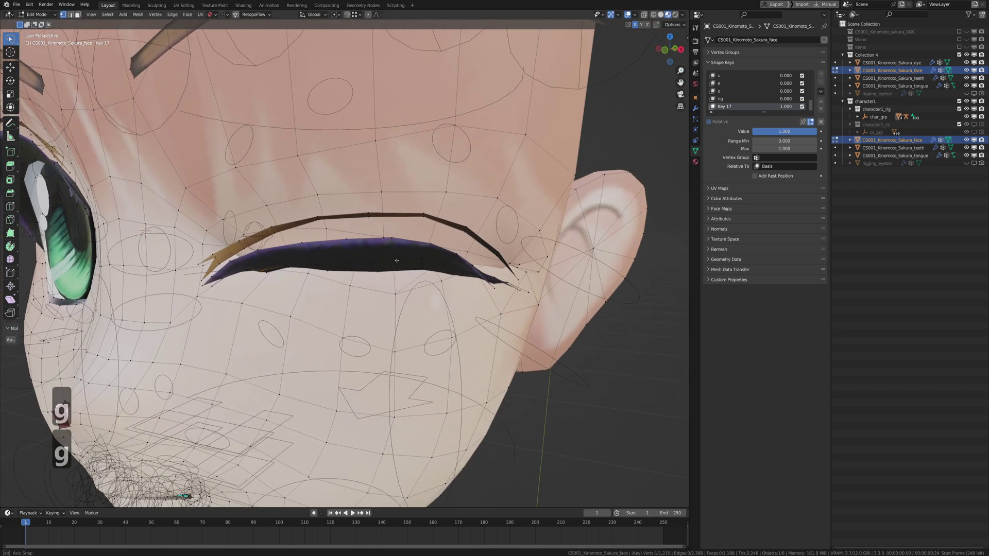
key(g)
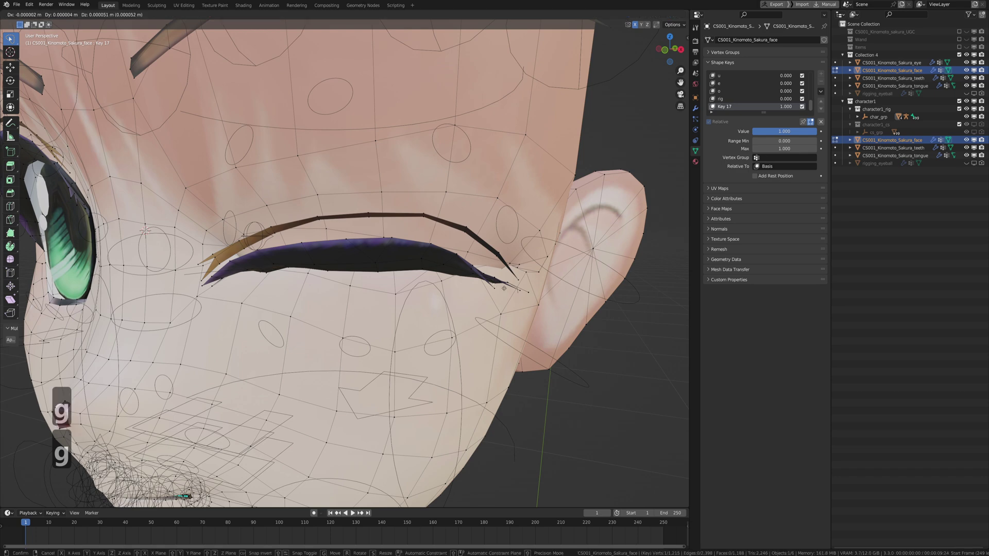
click(504, 286)
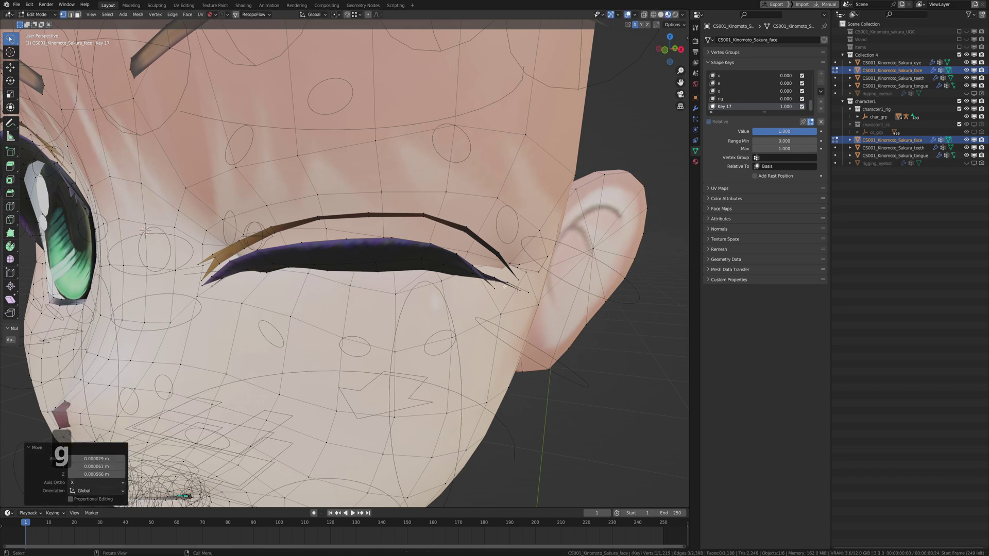
Return to Object Mode and set the Key 17 shape key's value to 0.000.
scroll(504, 286, down, 5)
mouse_move(504, 287)
middle_down()
mouse_move(474, 278)
mouse_move(497, 271)
middle_up()
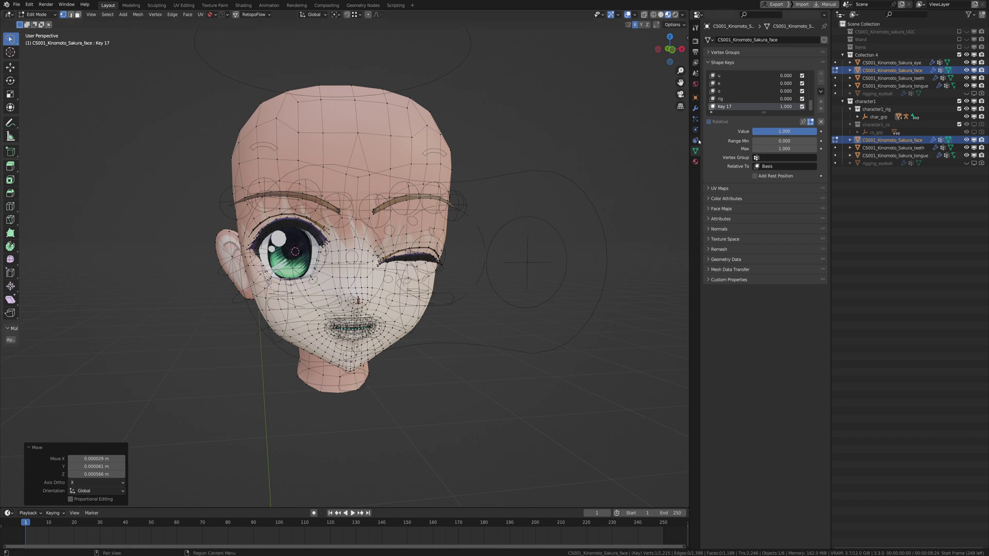
key(Tab)
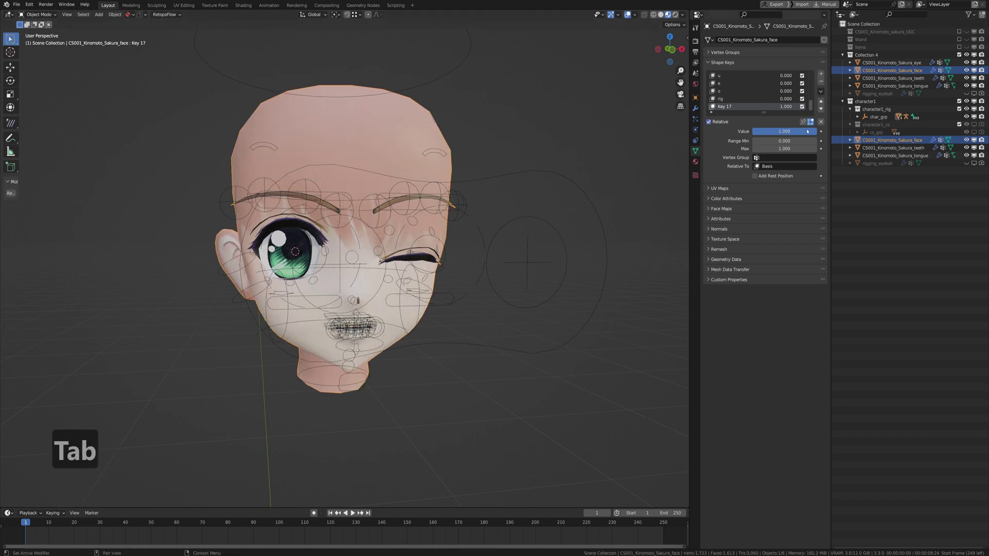
drag(792, 131, 752, 131)
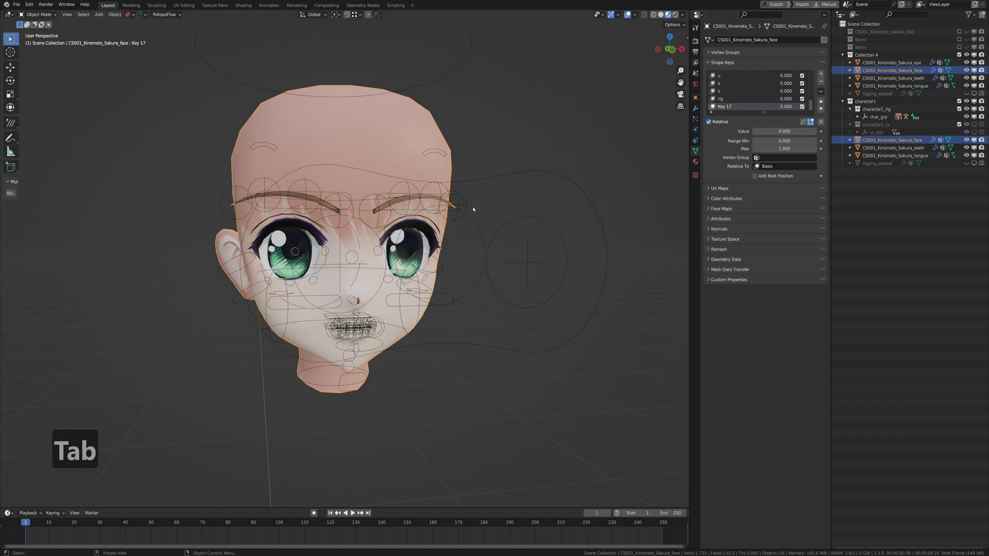
scroll(472, 207, down, 2)
middle_drag(402, 241, 438, 247)
scroll(467, 250, up, 2)
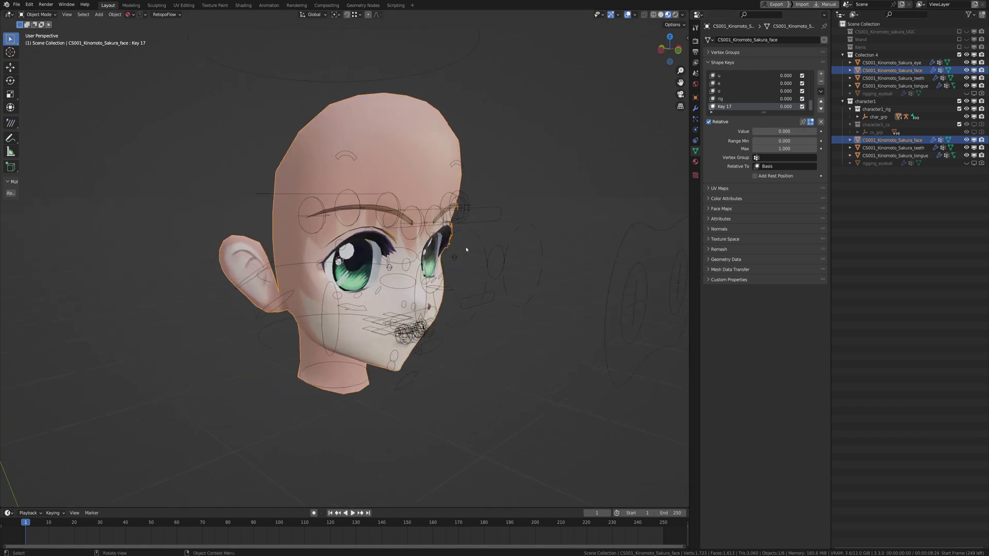